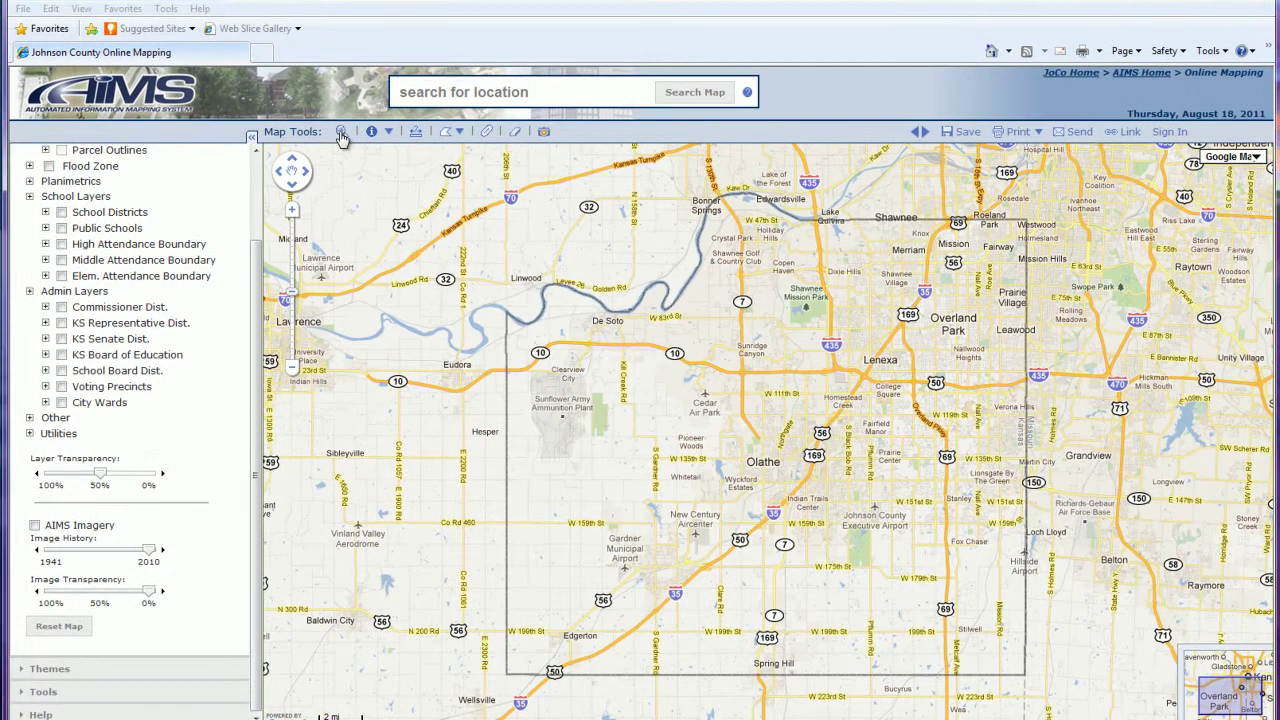
Switch to the Zoom Box tool to outline an area on the county map.
click(341, 133)
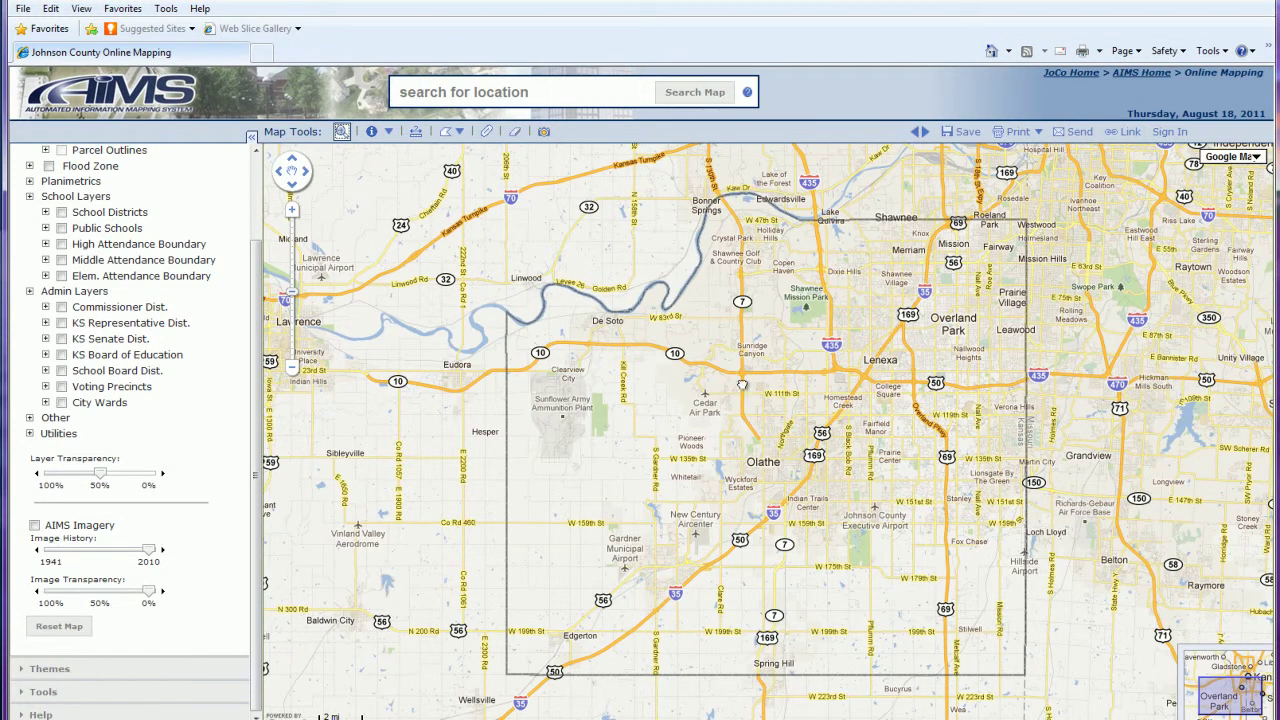
Zoom to the K-7/K-10 interchange and recentre on parcels east of Highway 7 by S Monticello Terrace.
drag(756, 390, 757, 394)
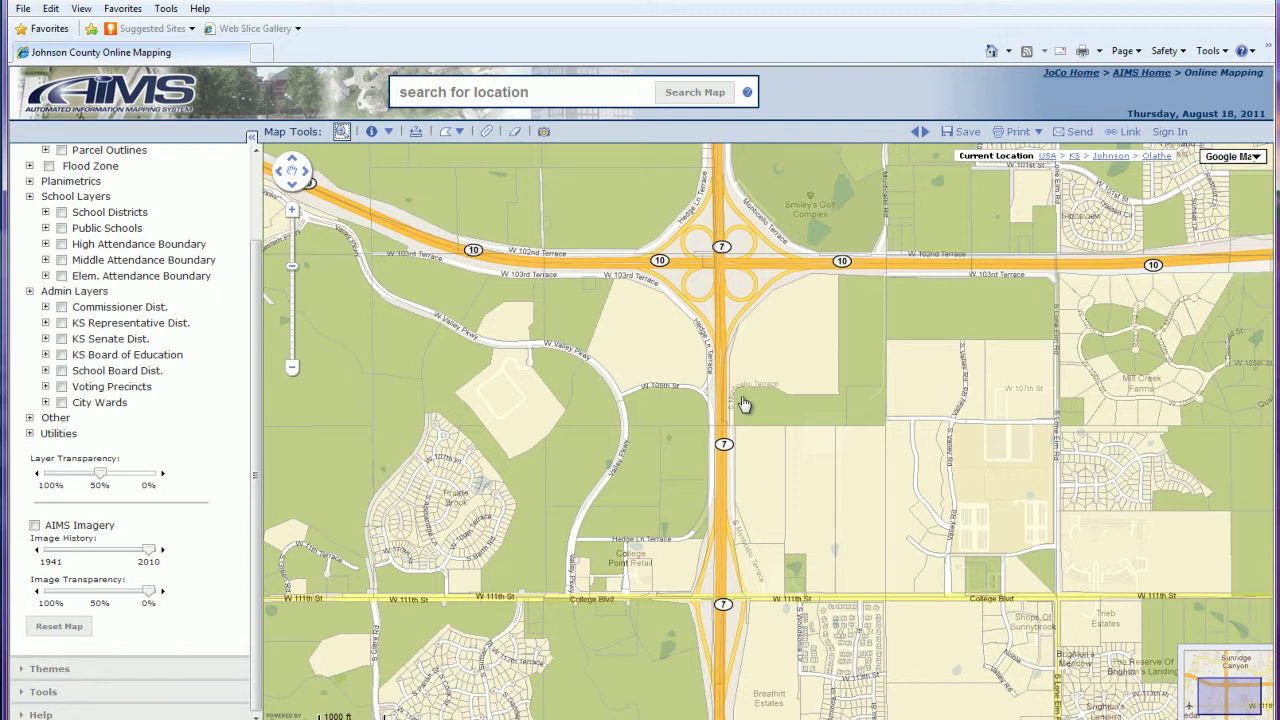
scroll(744, 404, up, 3)
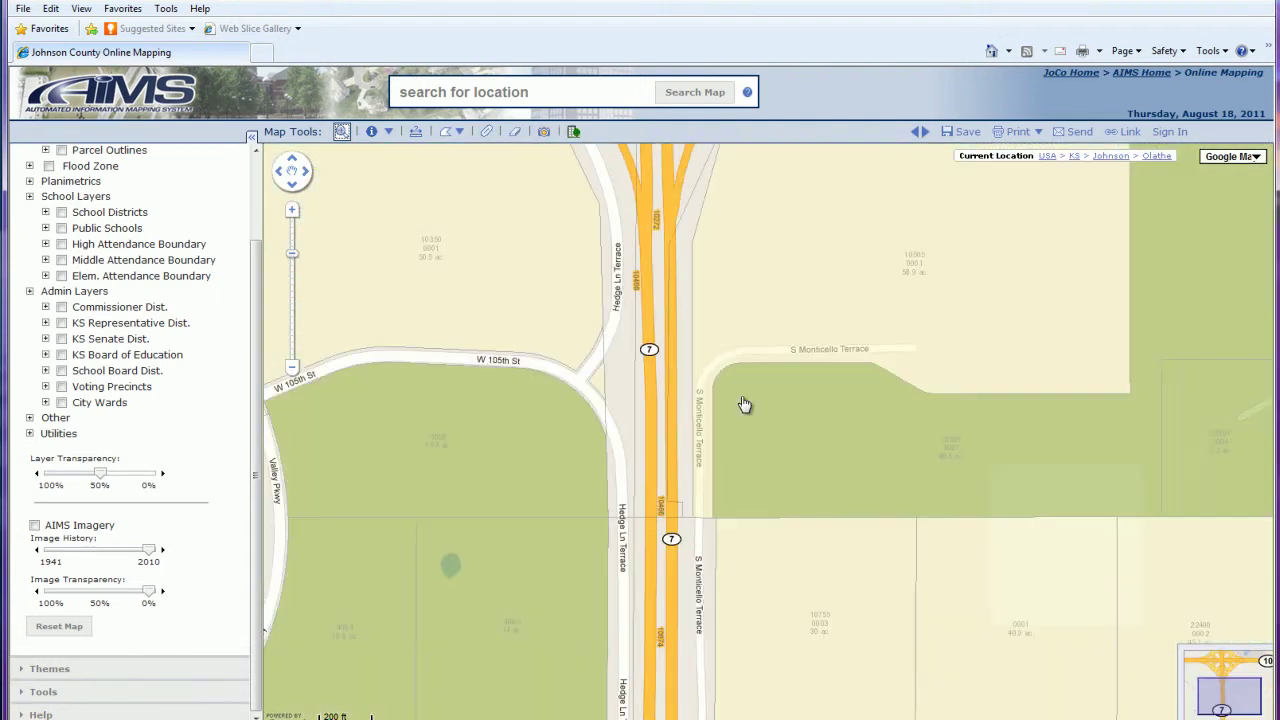
scroll(744, 404, down, 1)
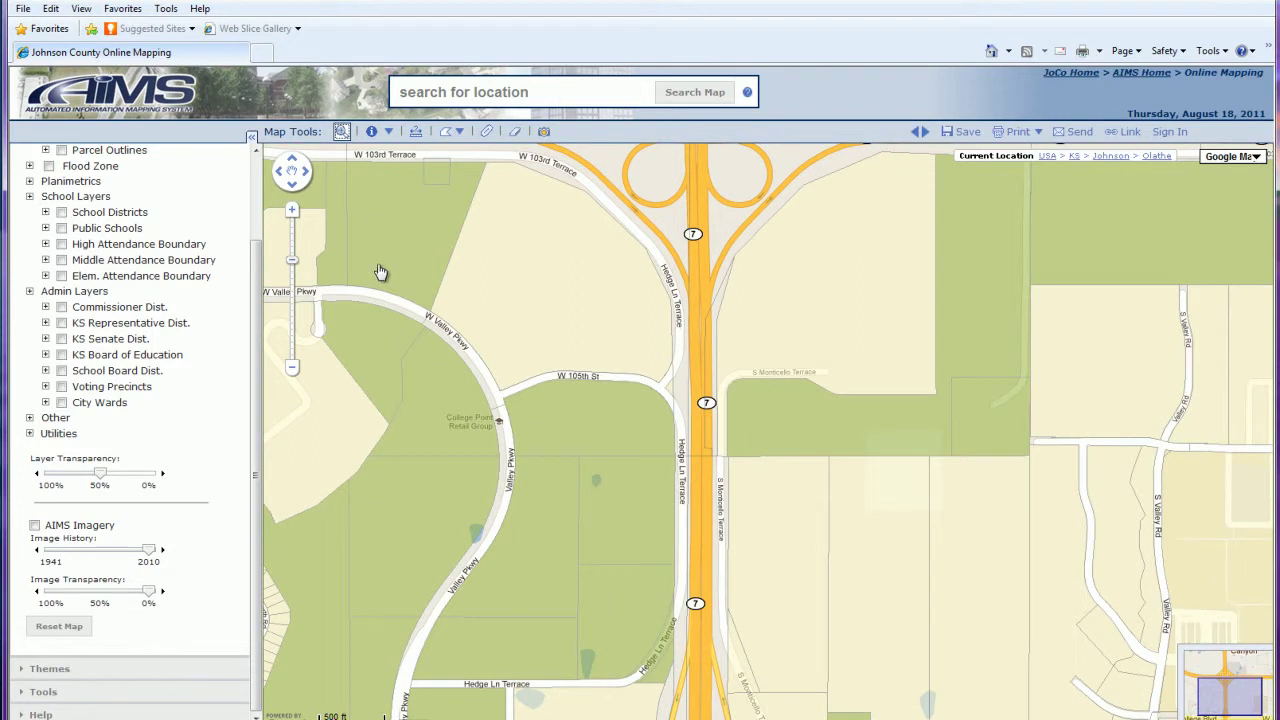
click(292, 261)
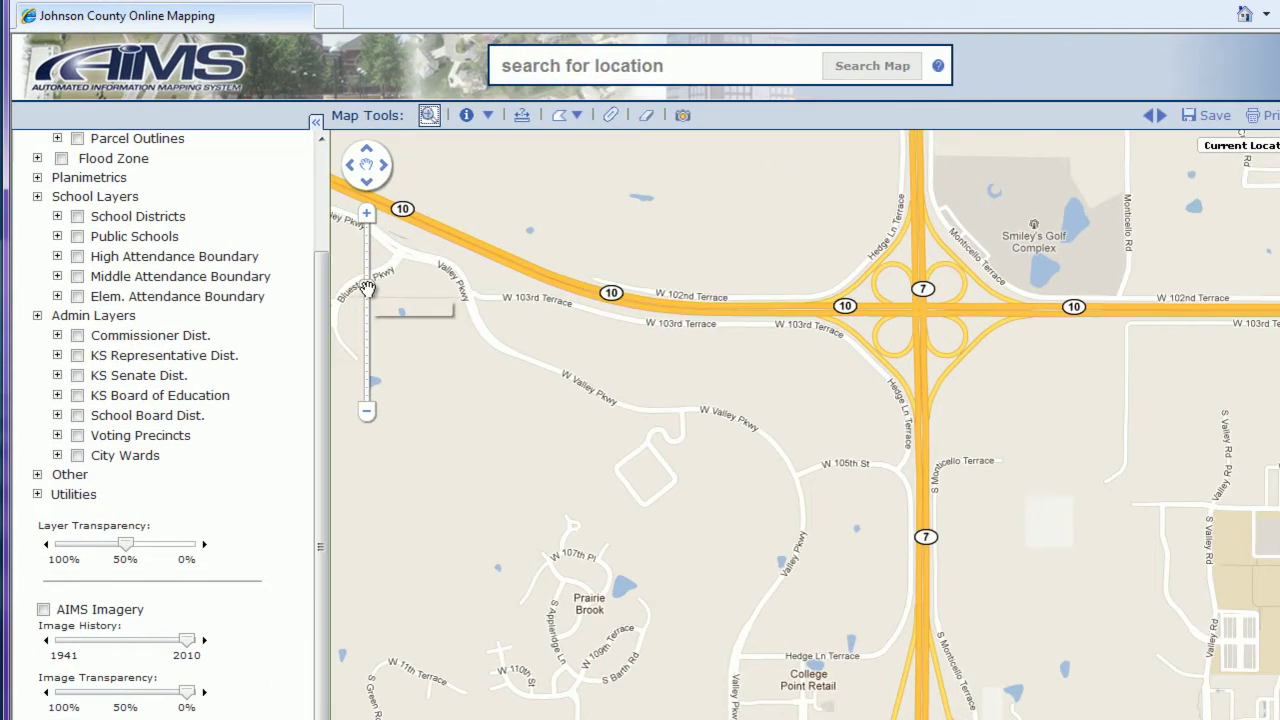
click(368, 270)
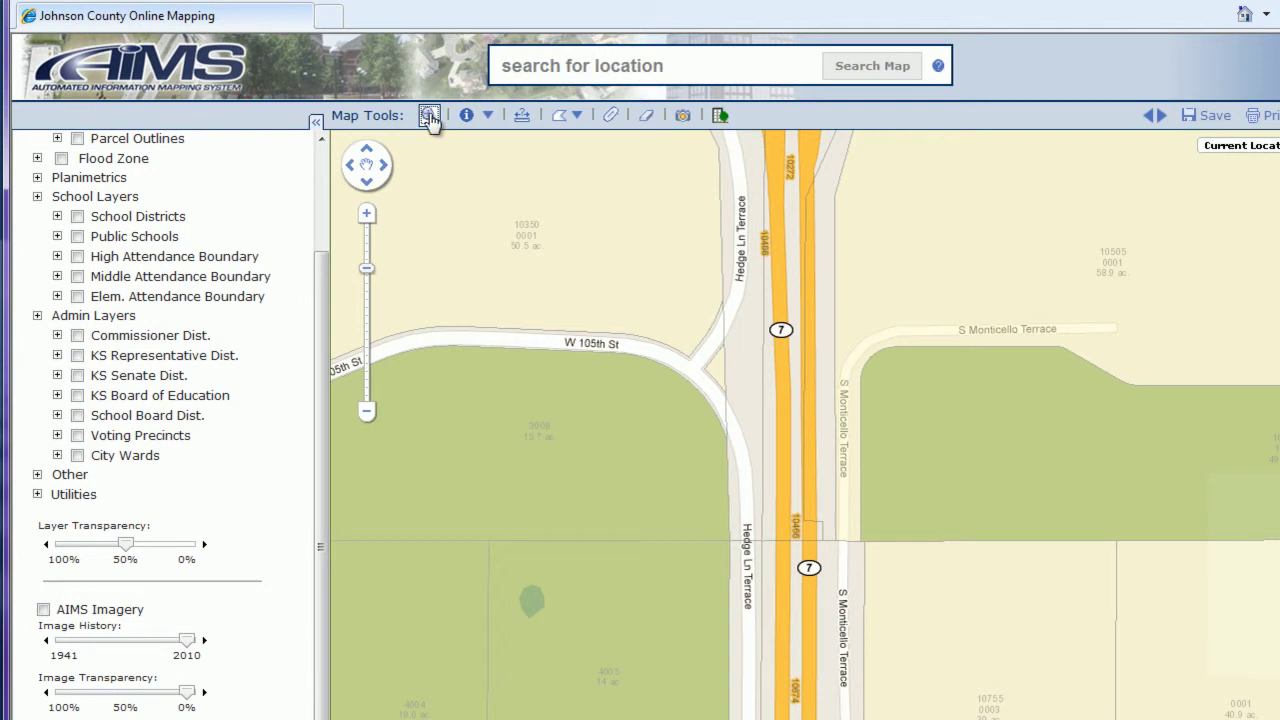
click(1058, 572)
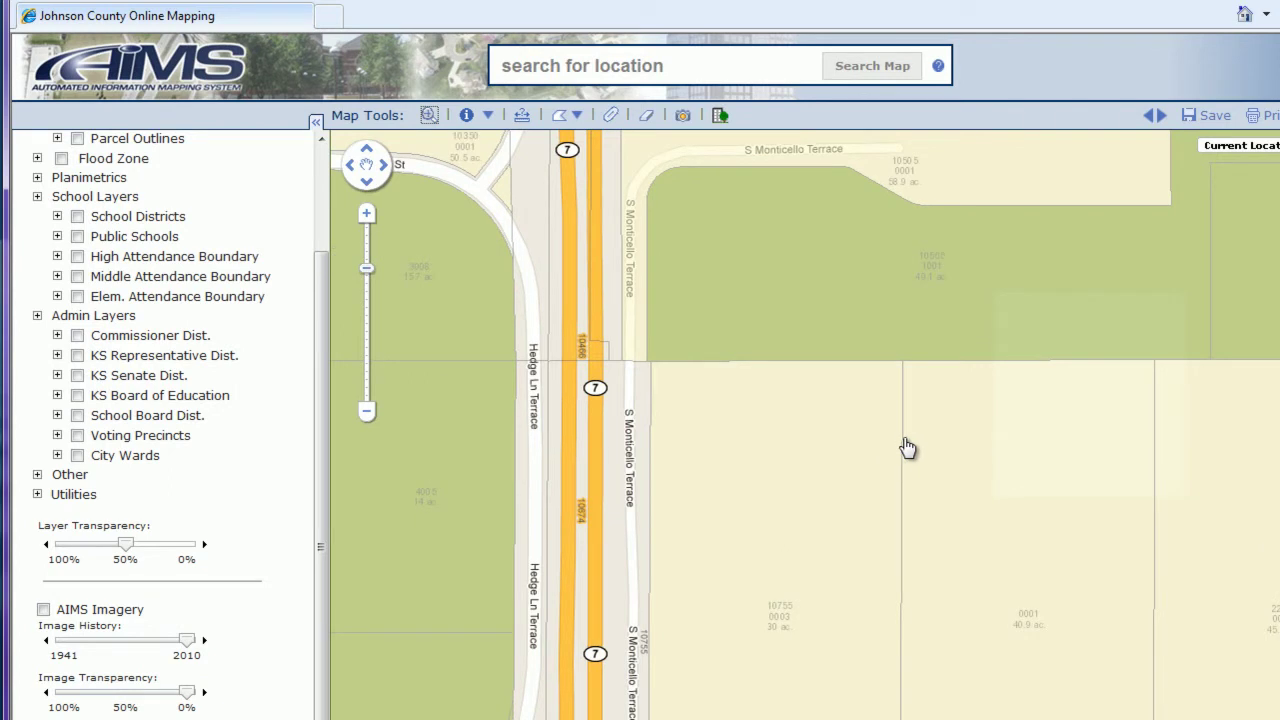
Set Identify to report on the Parcels layer instead of All visible layers.
click(489, 117)
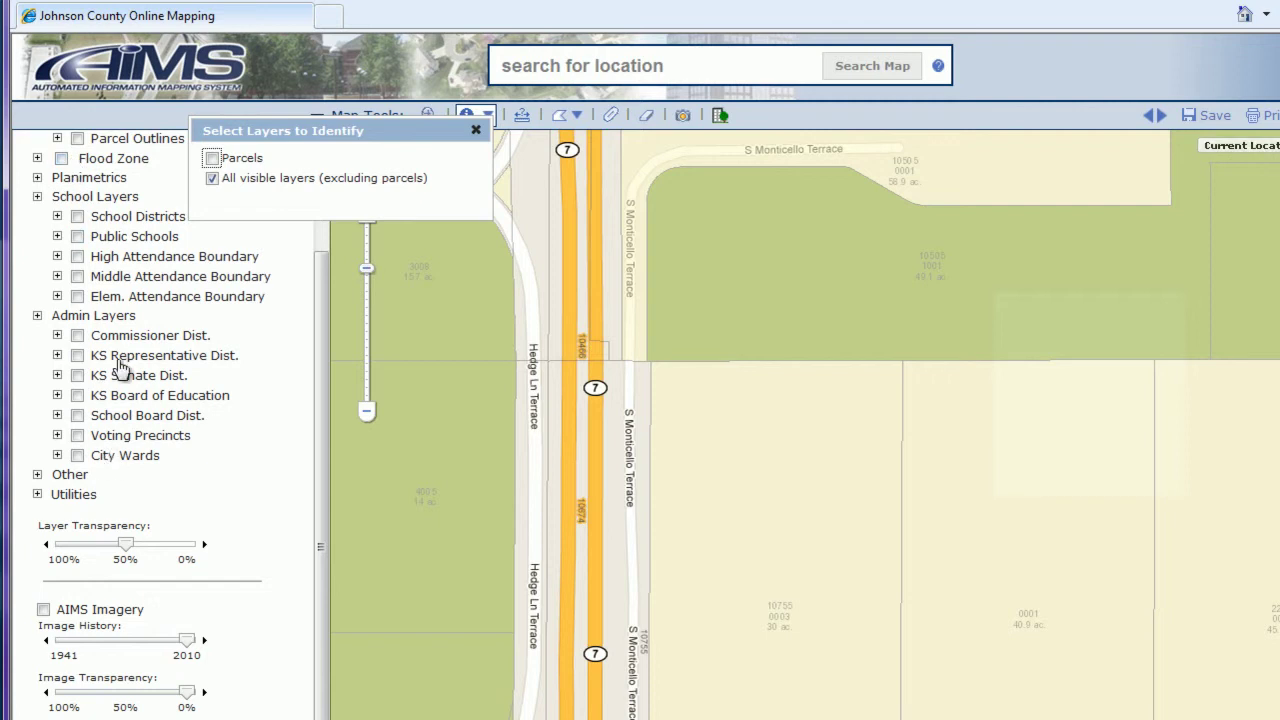
click(212, 178)
click(213, 159)
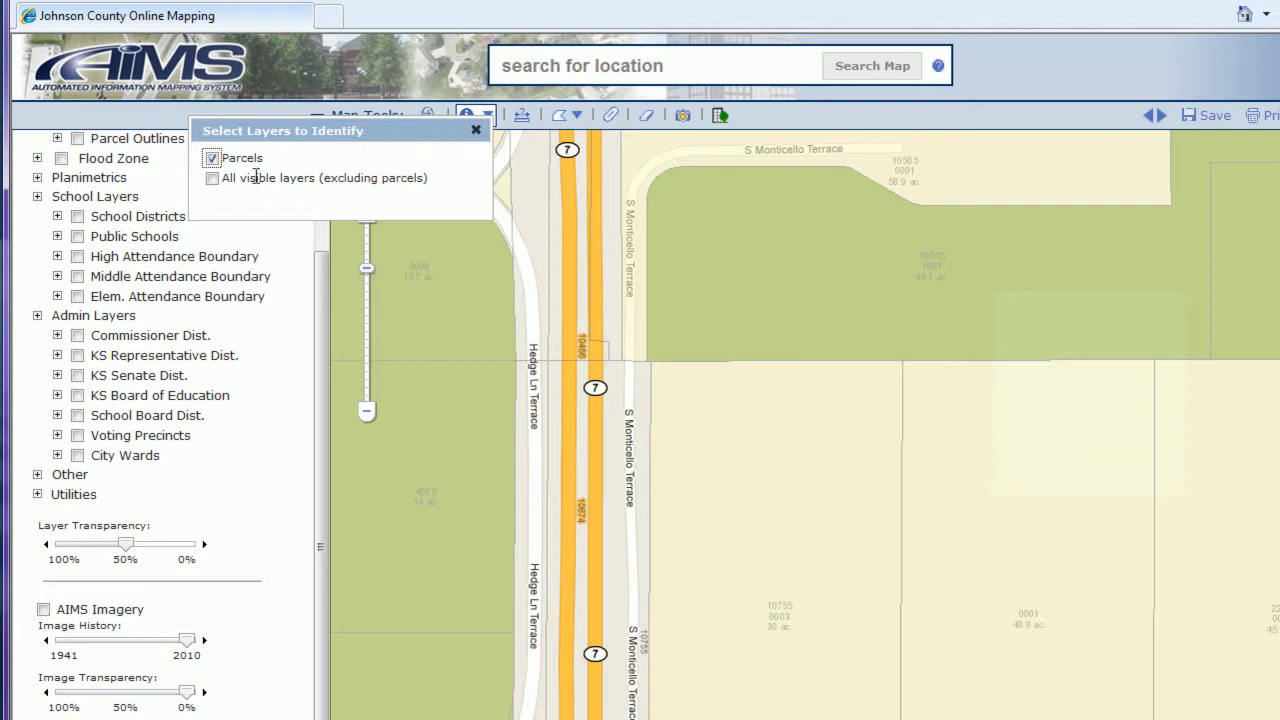
click(476, 129)
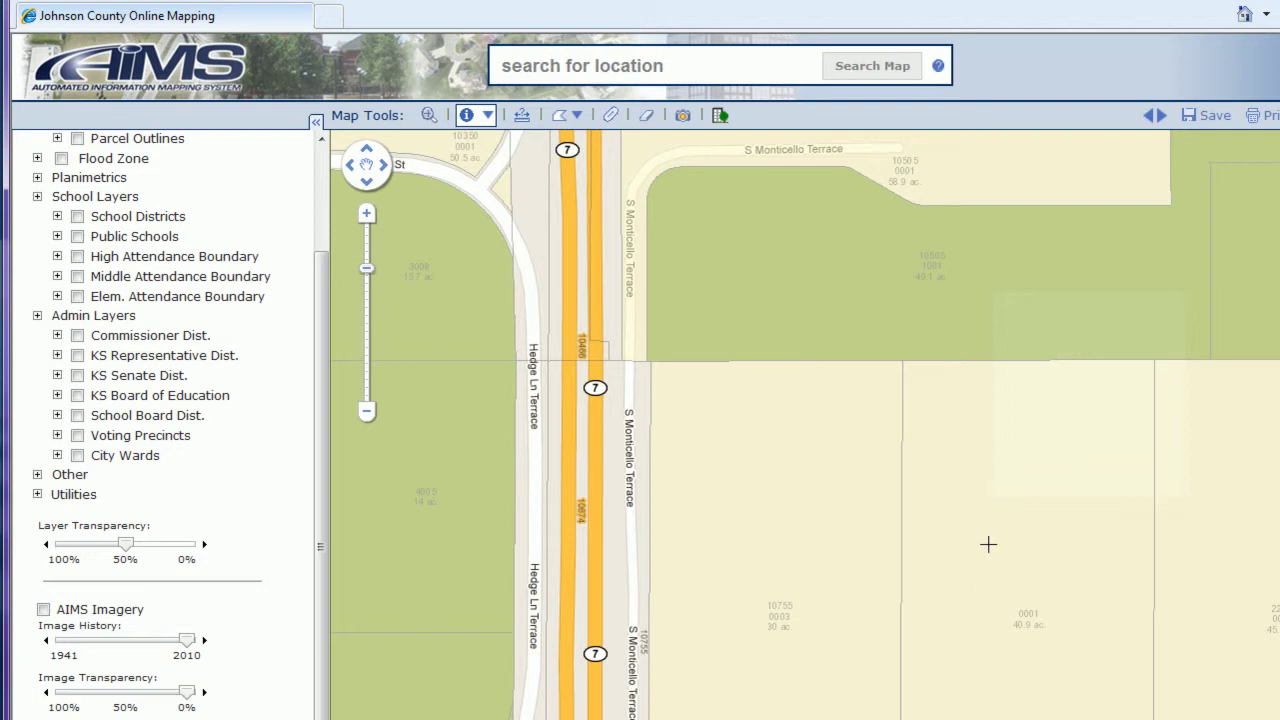
Identify the 30-acre MP-2 parcel east of S Monticello Terrace and widen its Property details.
click(815, 564)
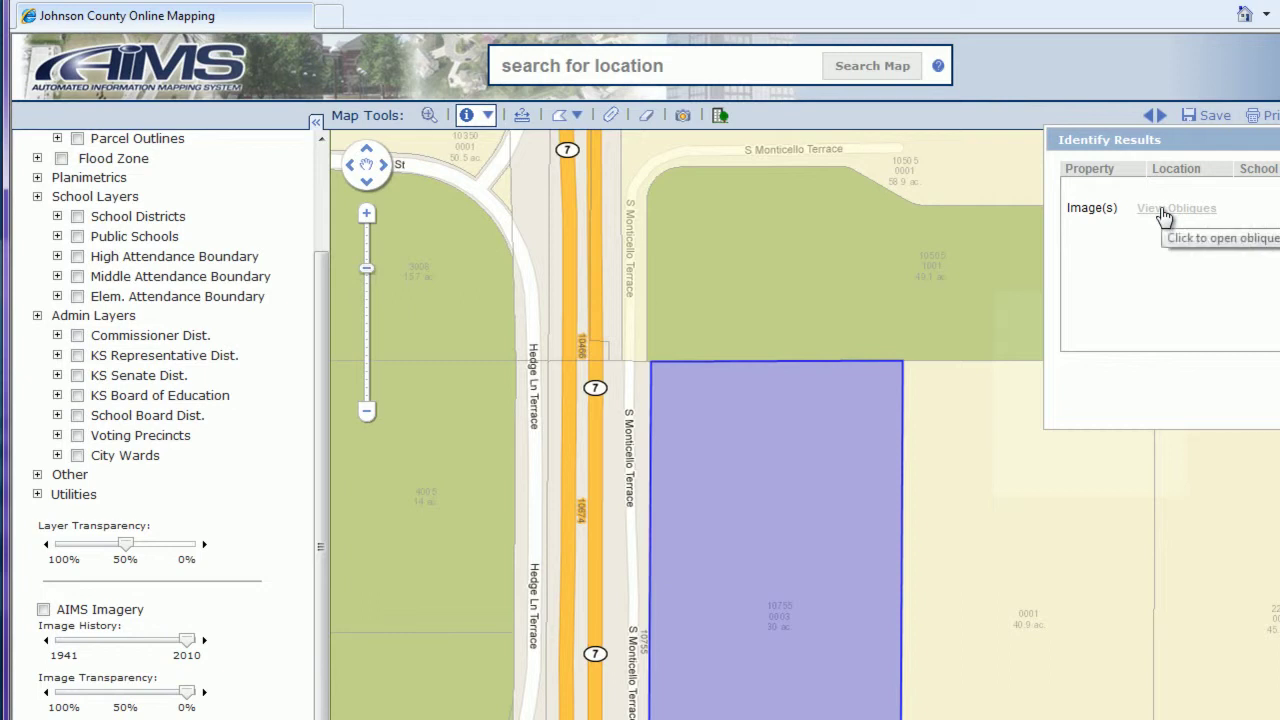
click(1100, 169)
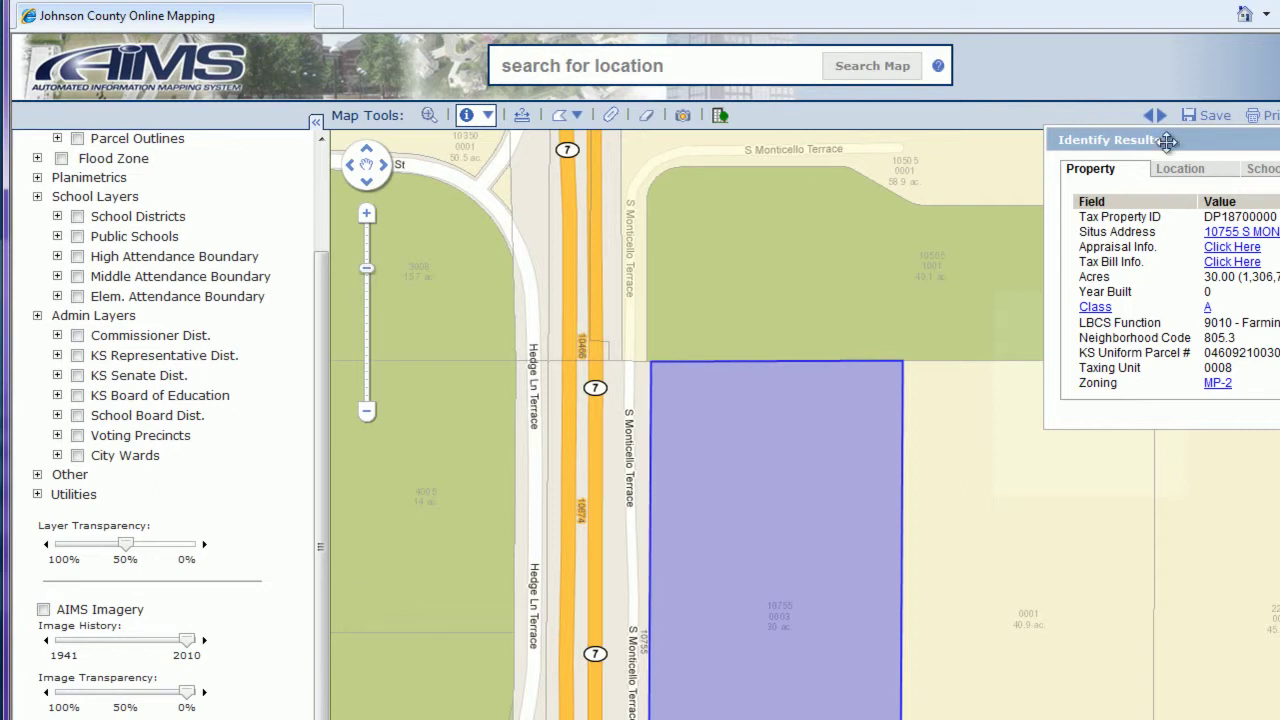
drag(1138, 139, 878, 147)
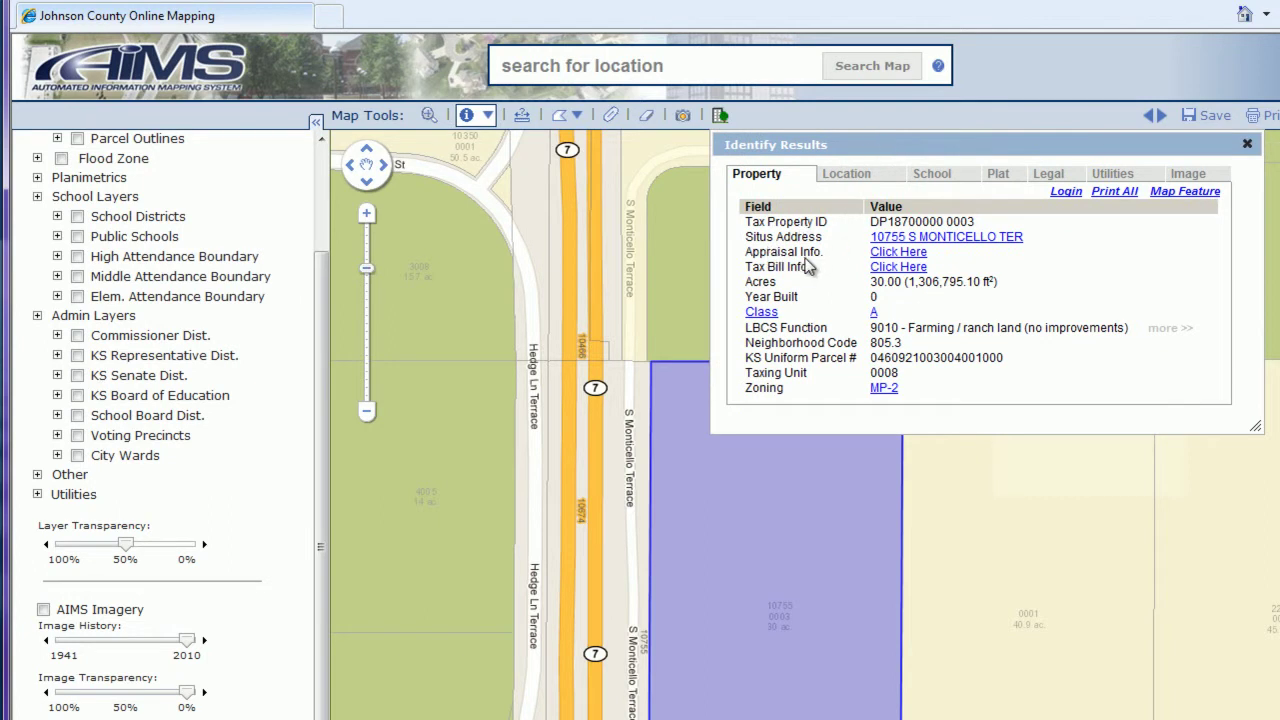
Review the parcel's Location, School, Plat, Legal, Utilities and Image results, then close them.
click(858, 176)
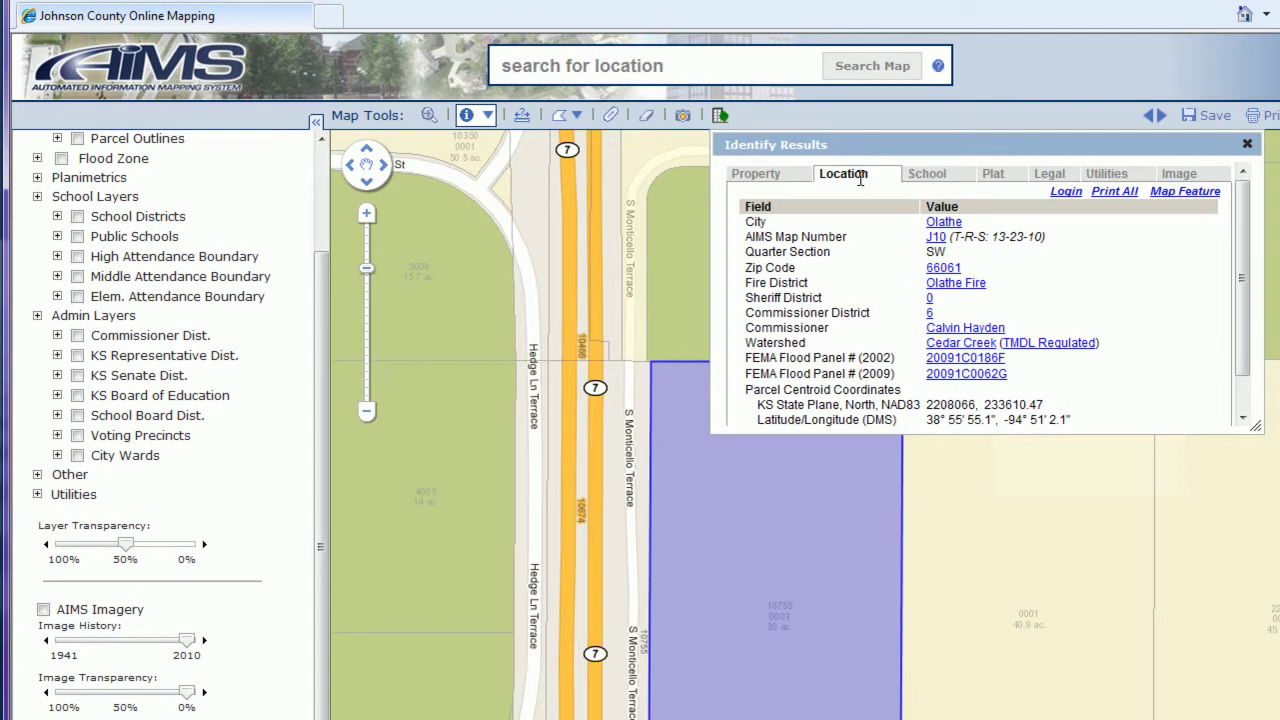
click(934, 177)
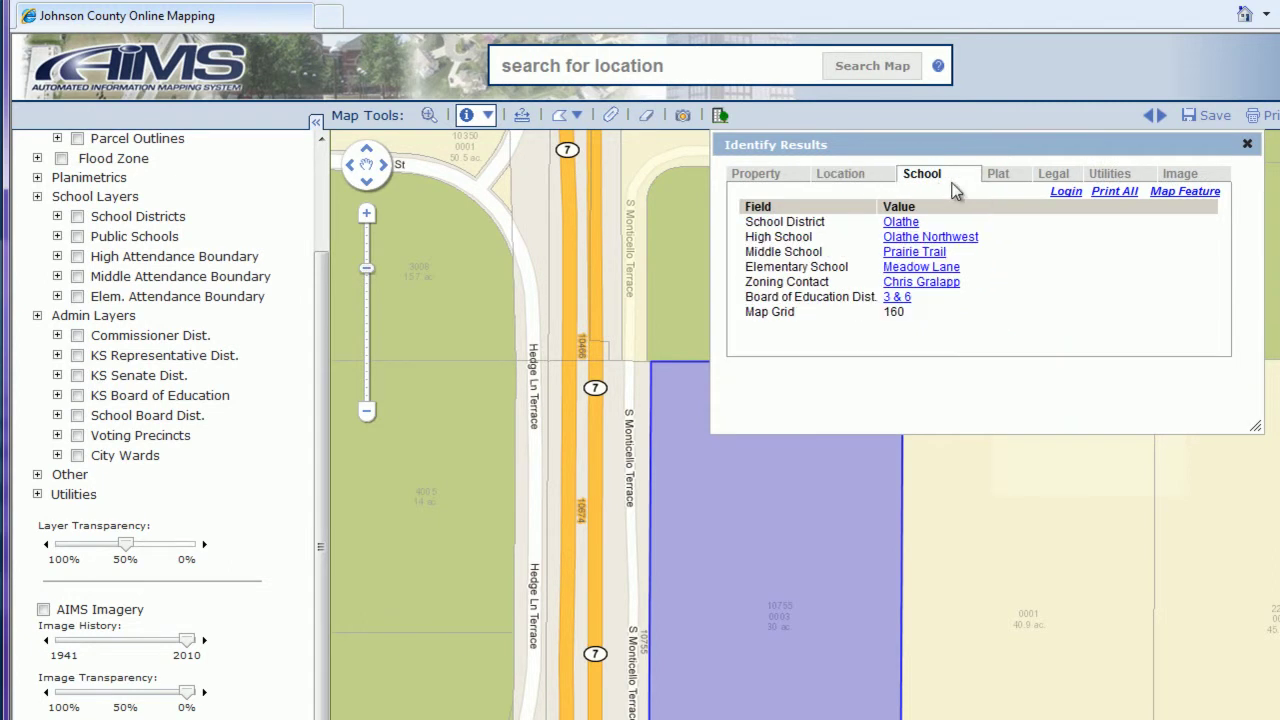
click(1006, 180)
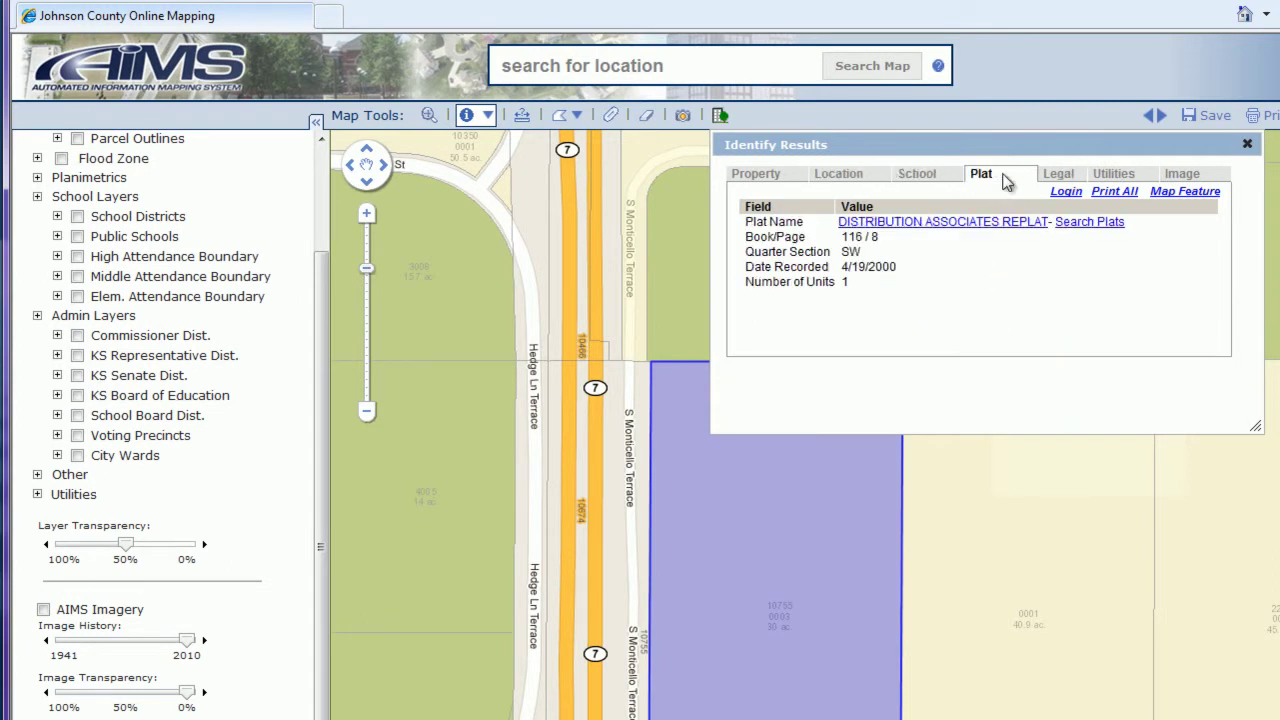
click(1058, 175)
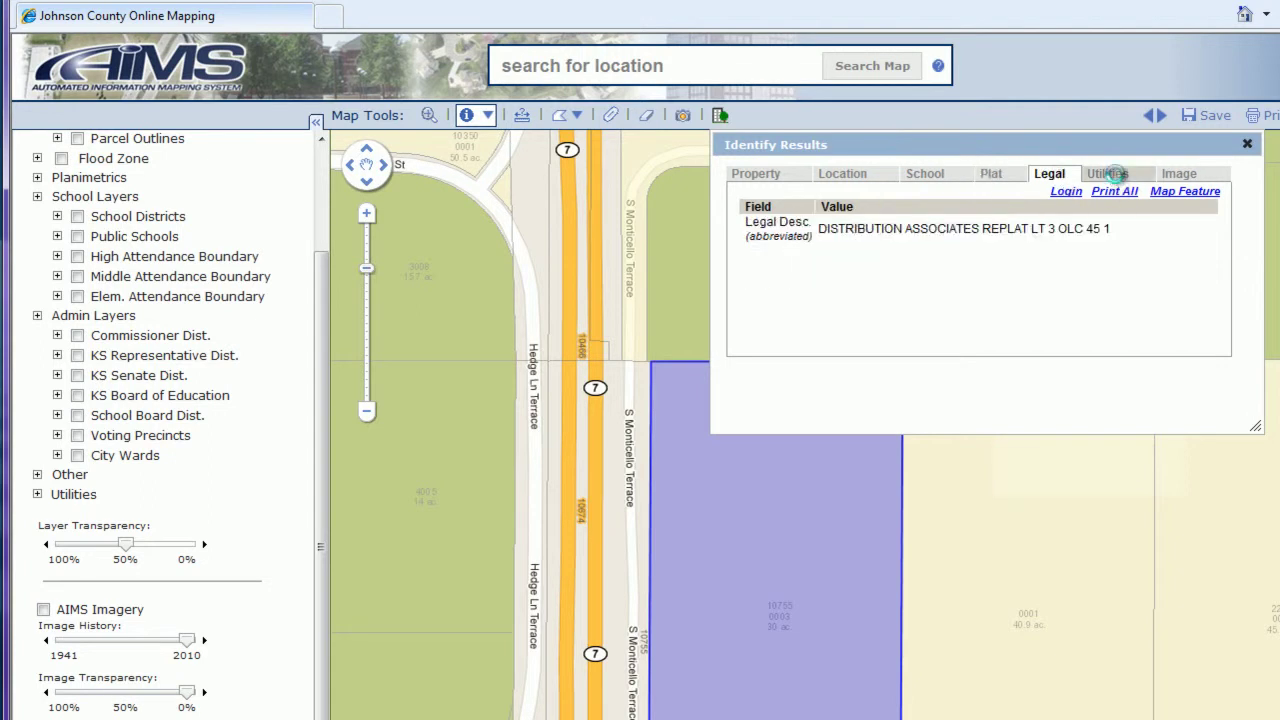
click(1110, 175)
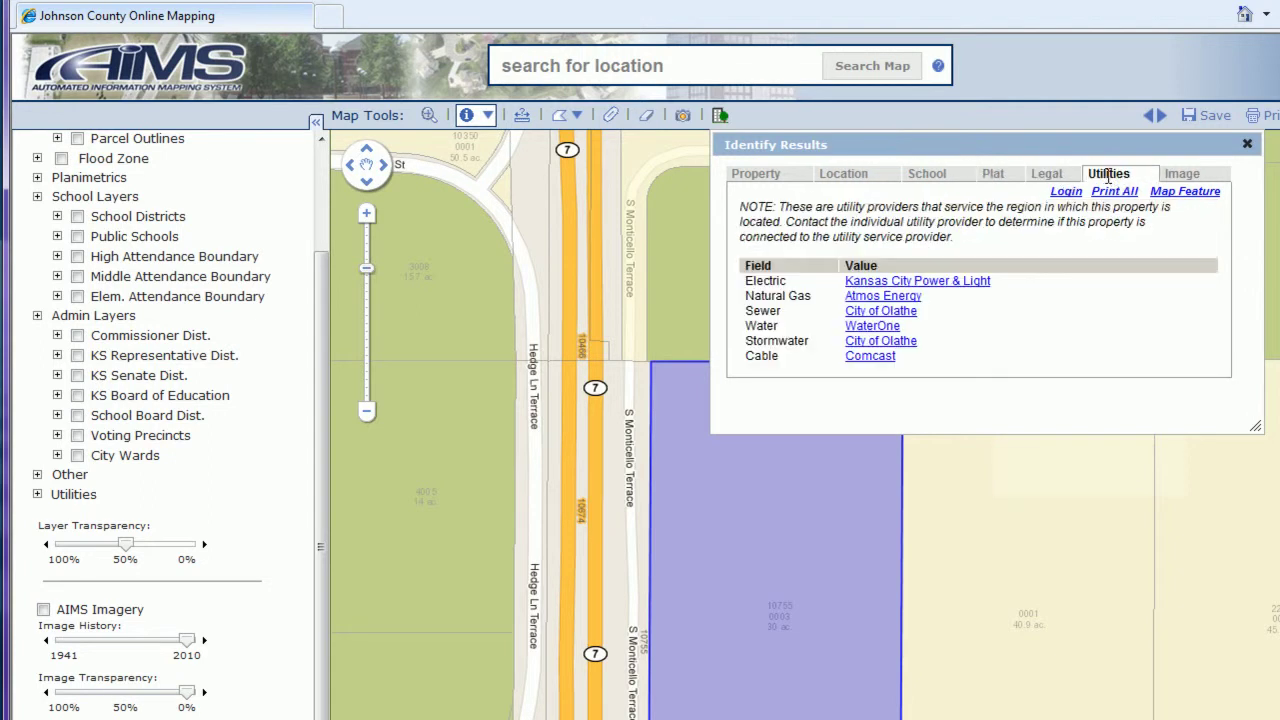
click(1182, 175)
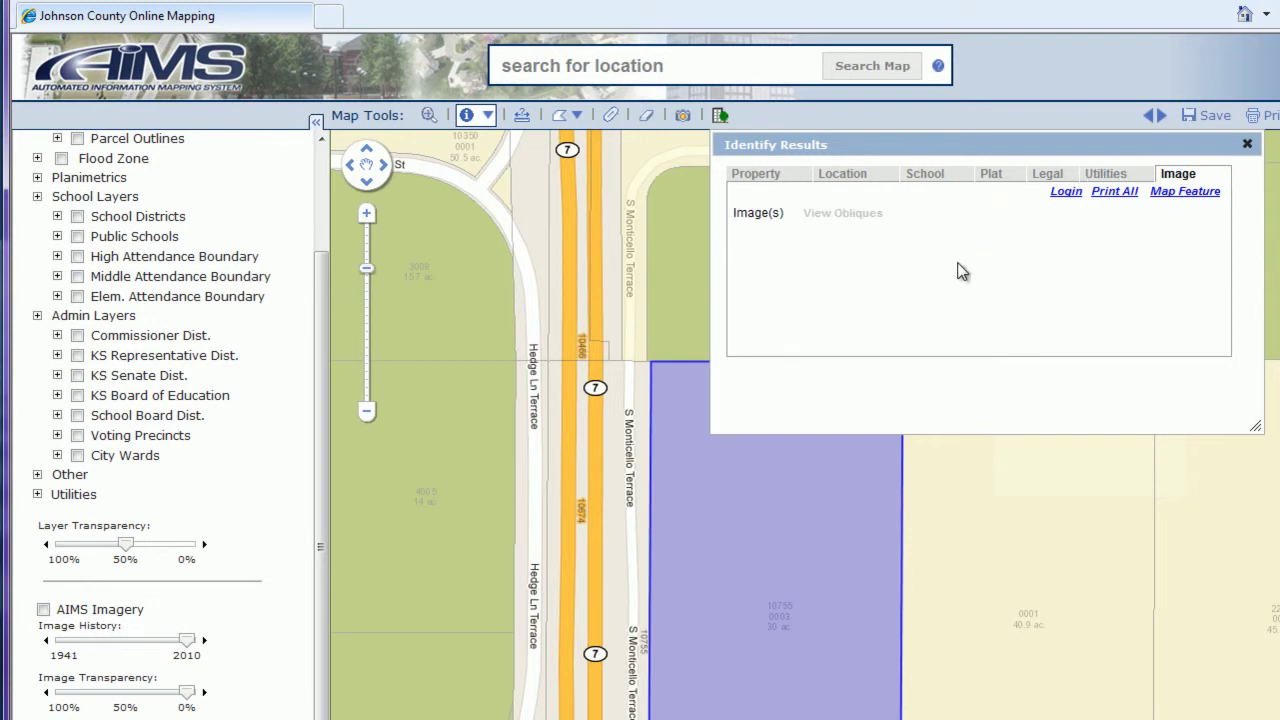
click(1247, 148)
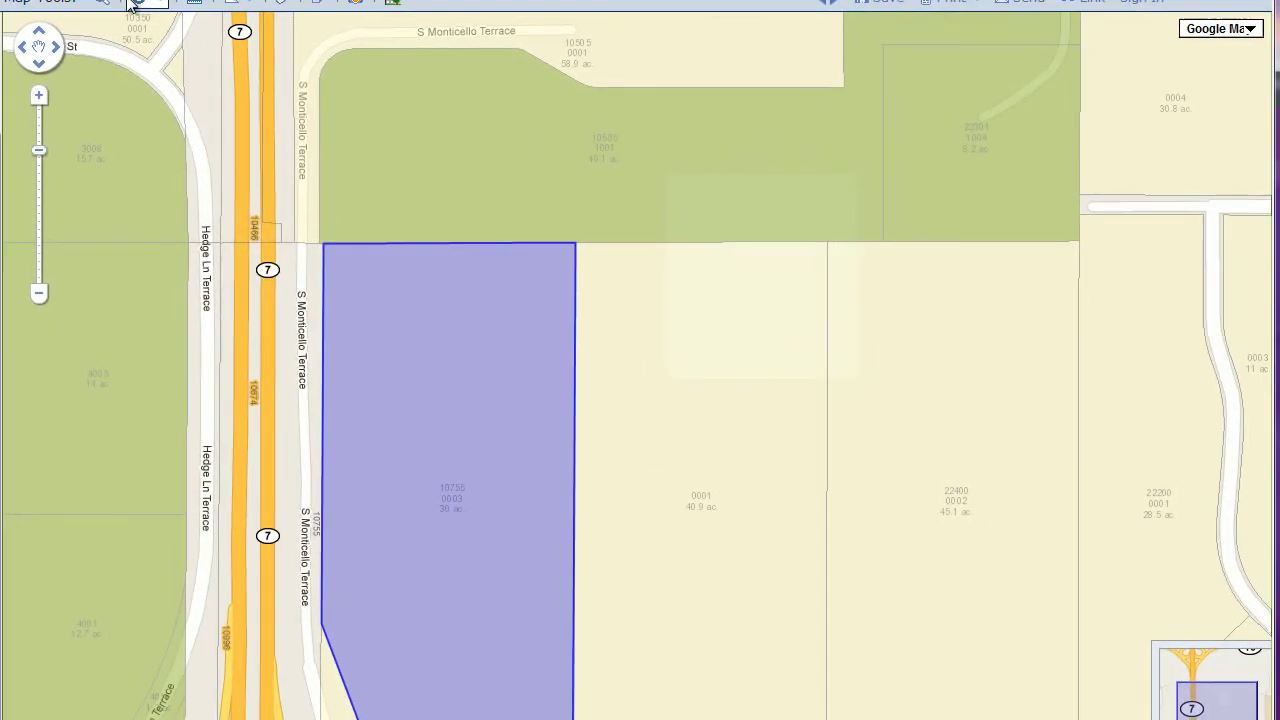
Pan south past College Blvd to the parcels around S Noble Dr and S Lone Elm Rd, then activate Identify Features.
drag(760, 594, 614, 283)
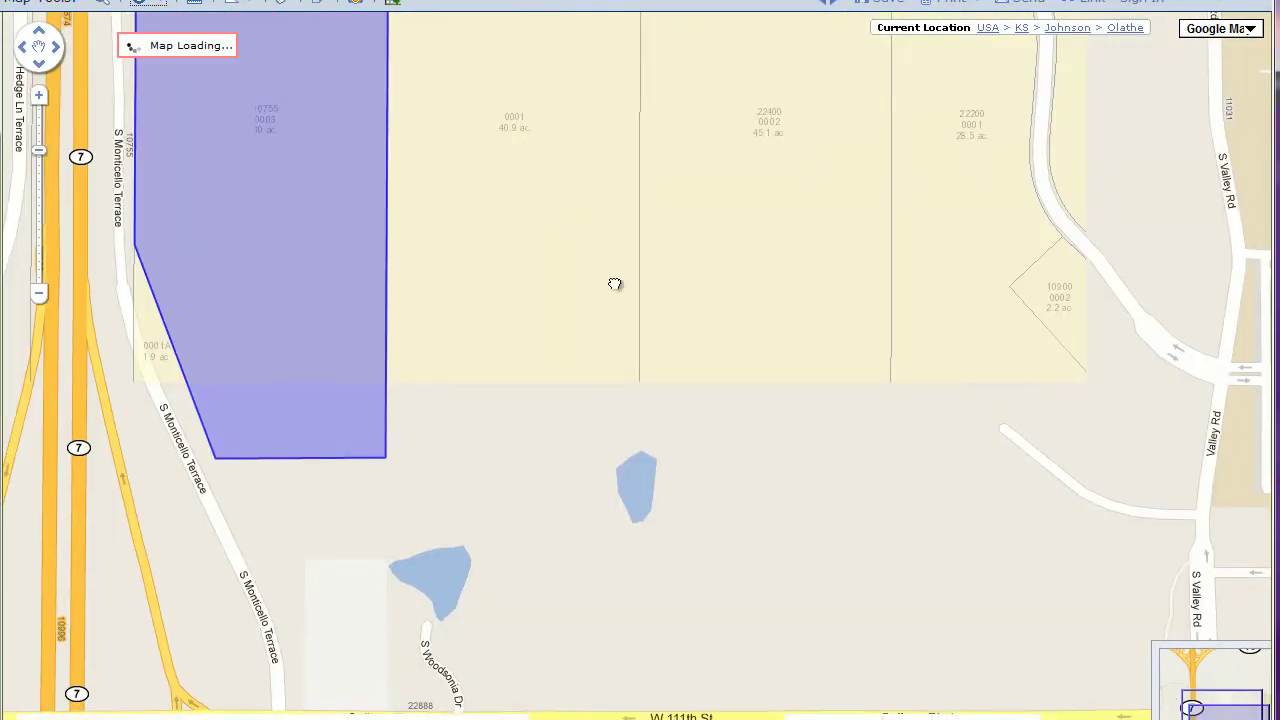
drag(710, 530, 656, 195)
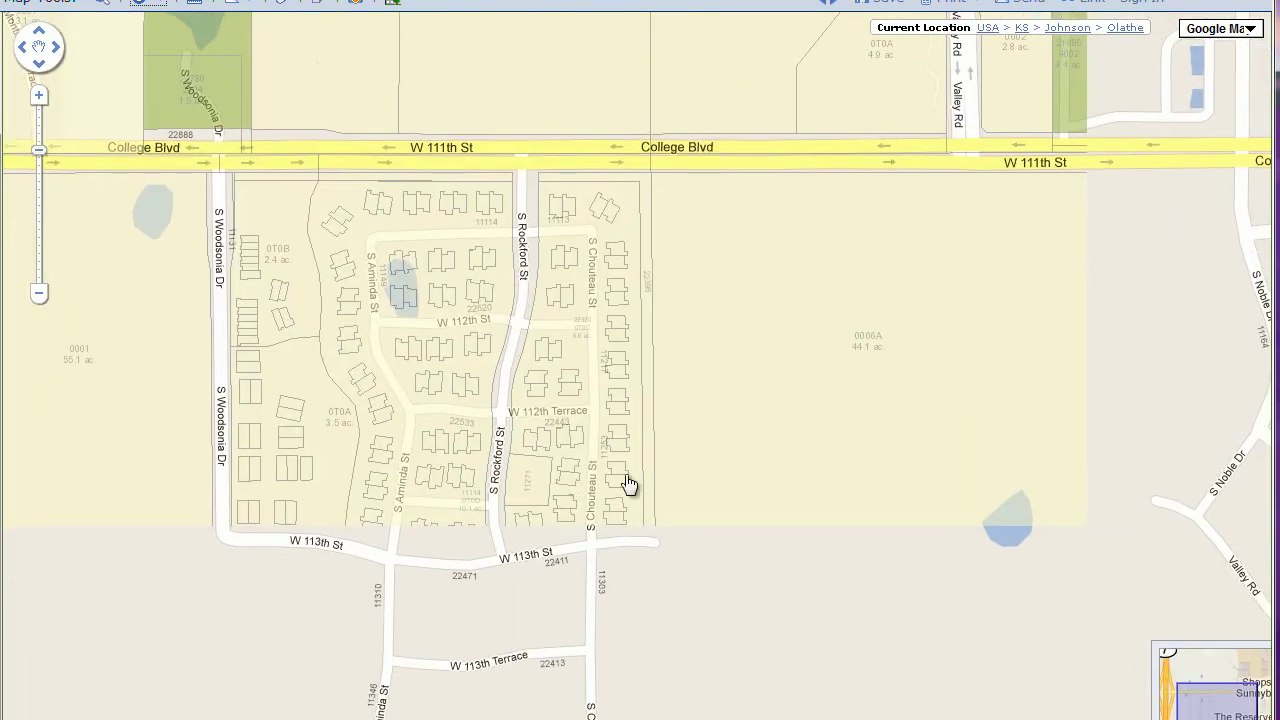
drag(748, 532, 500, 252)
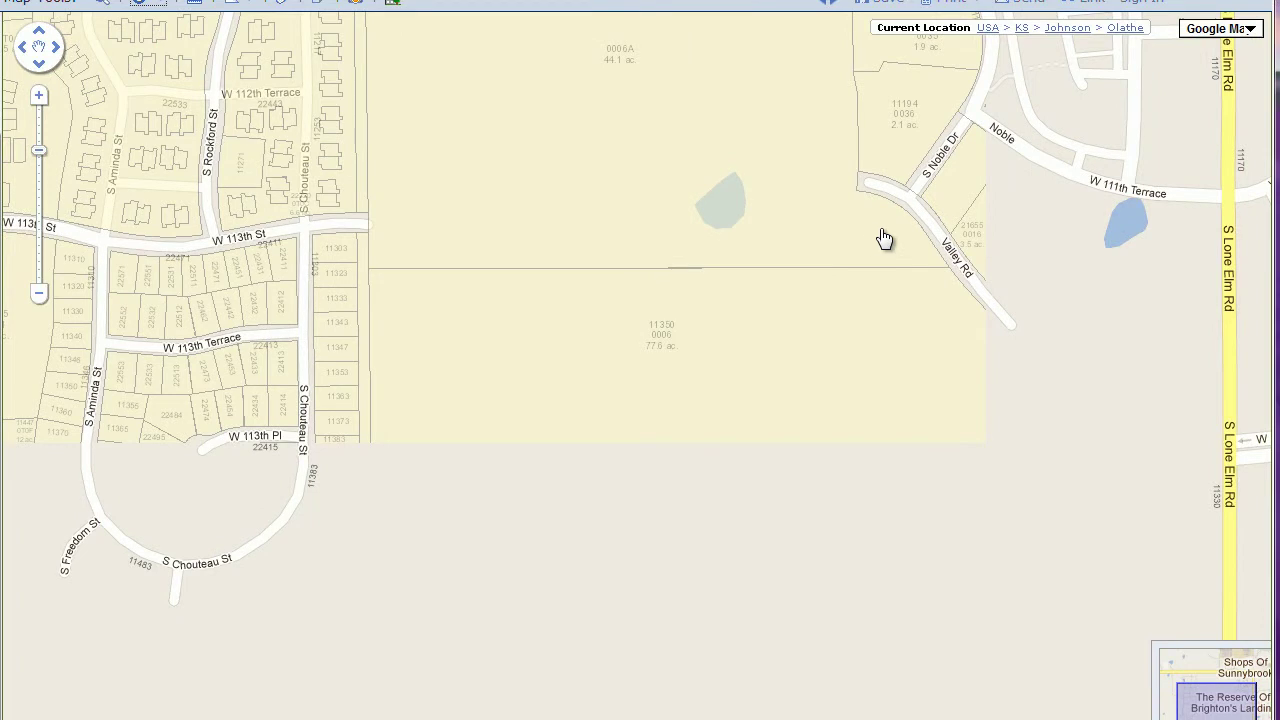
drag(946, 229, 503, 491)
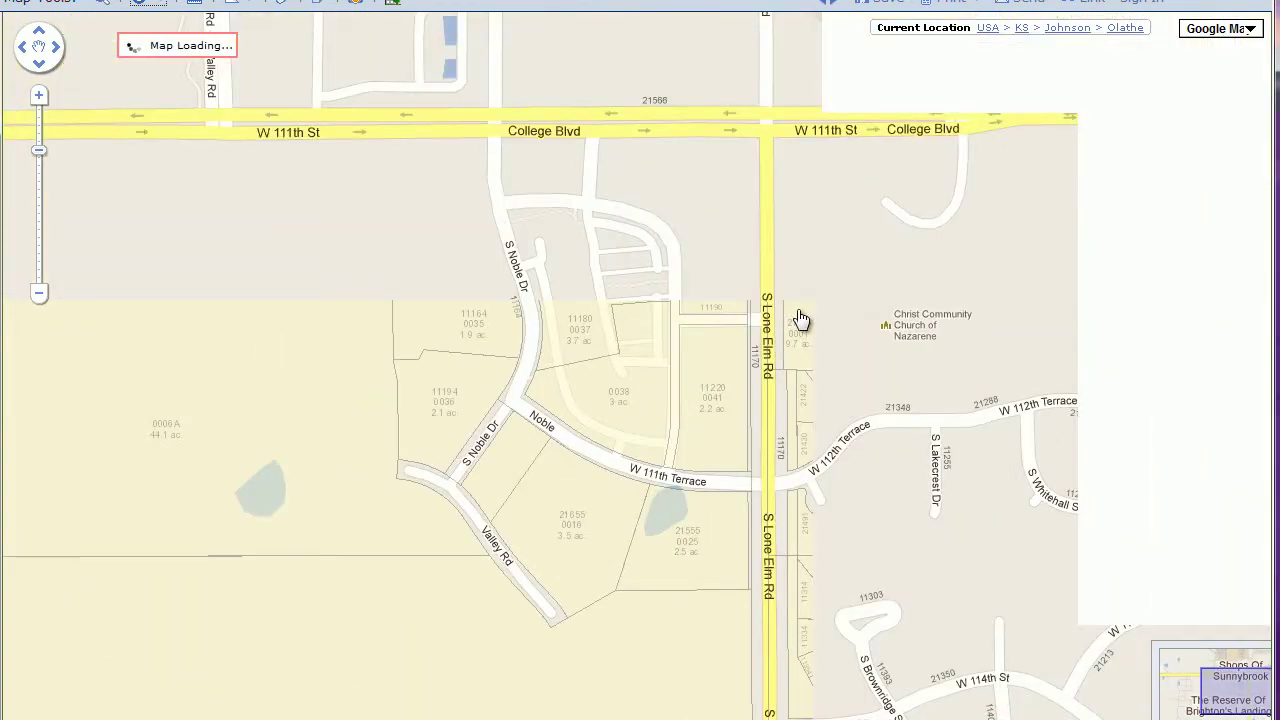
click(137, 5)
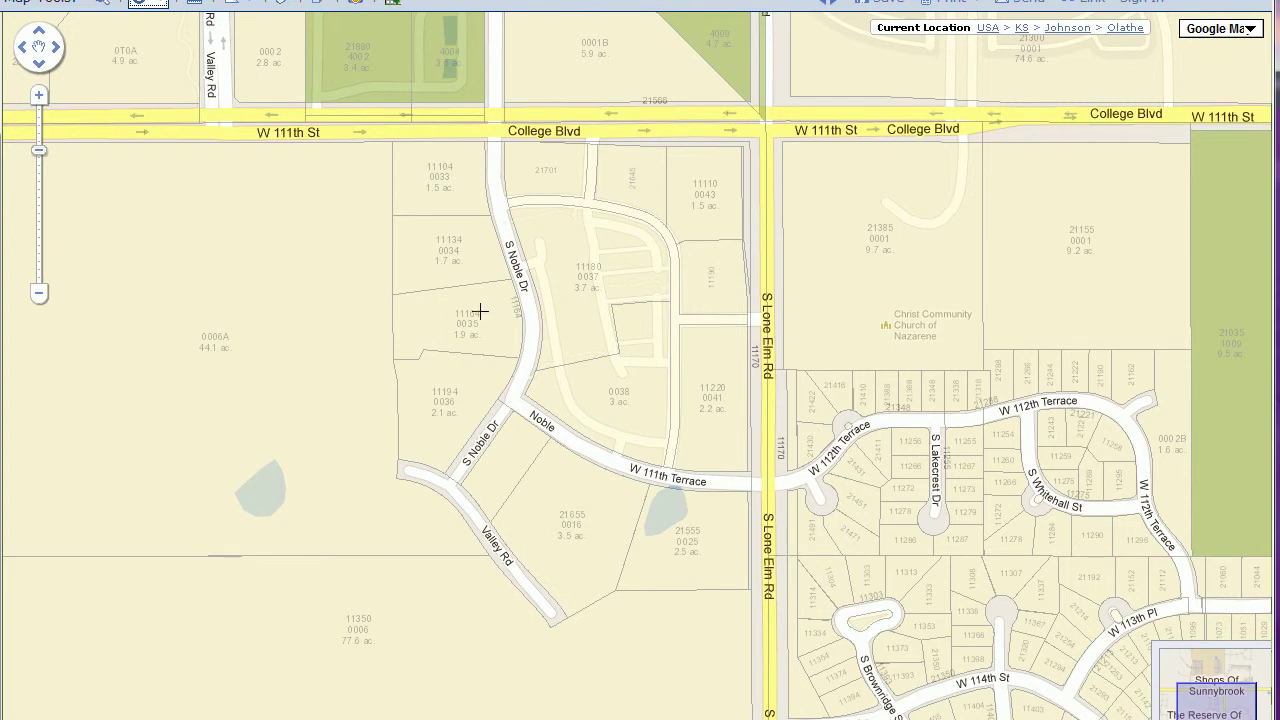
Identify the 1.9-acre parcel by S Noble Dr and parcel 21416 east of S Lone Elm Rd, then close results.
click(480, 312)
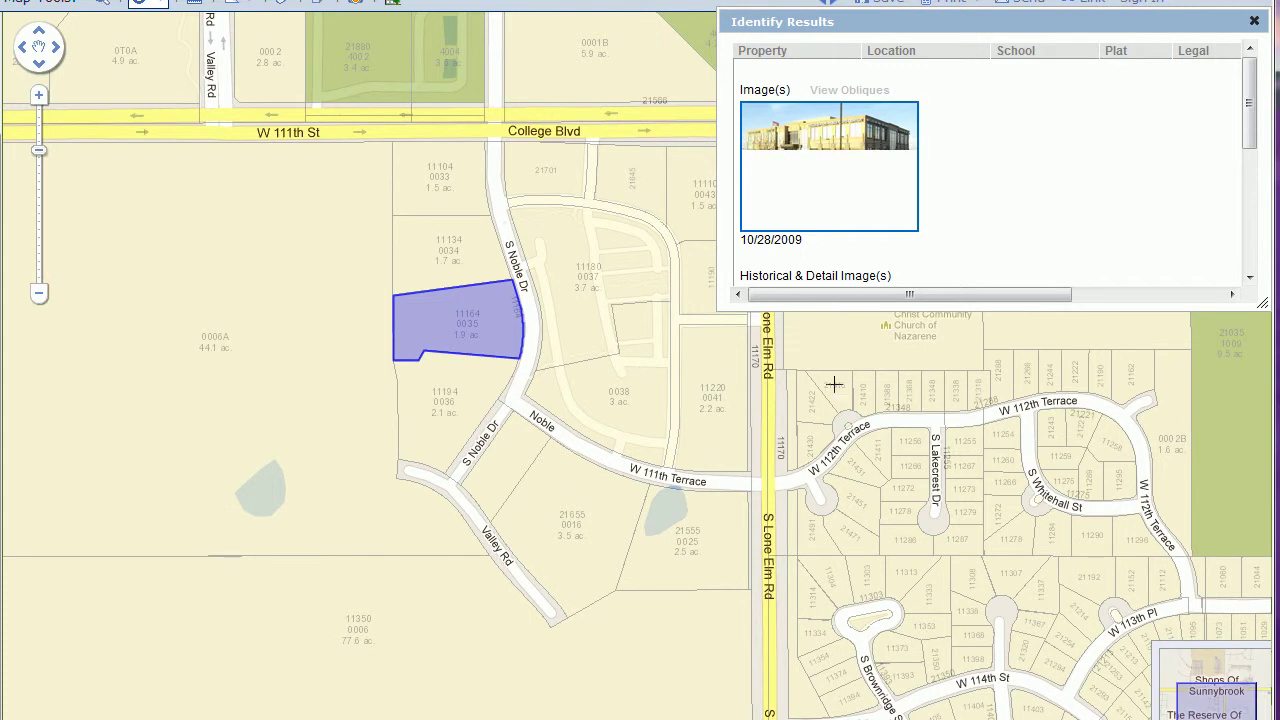
click(872, 418)
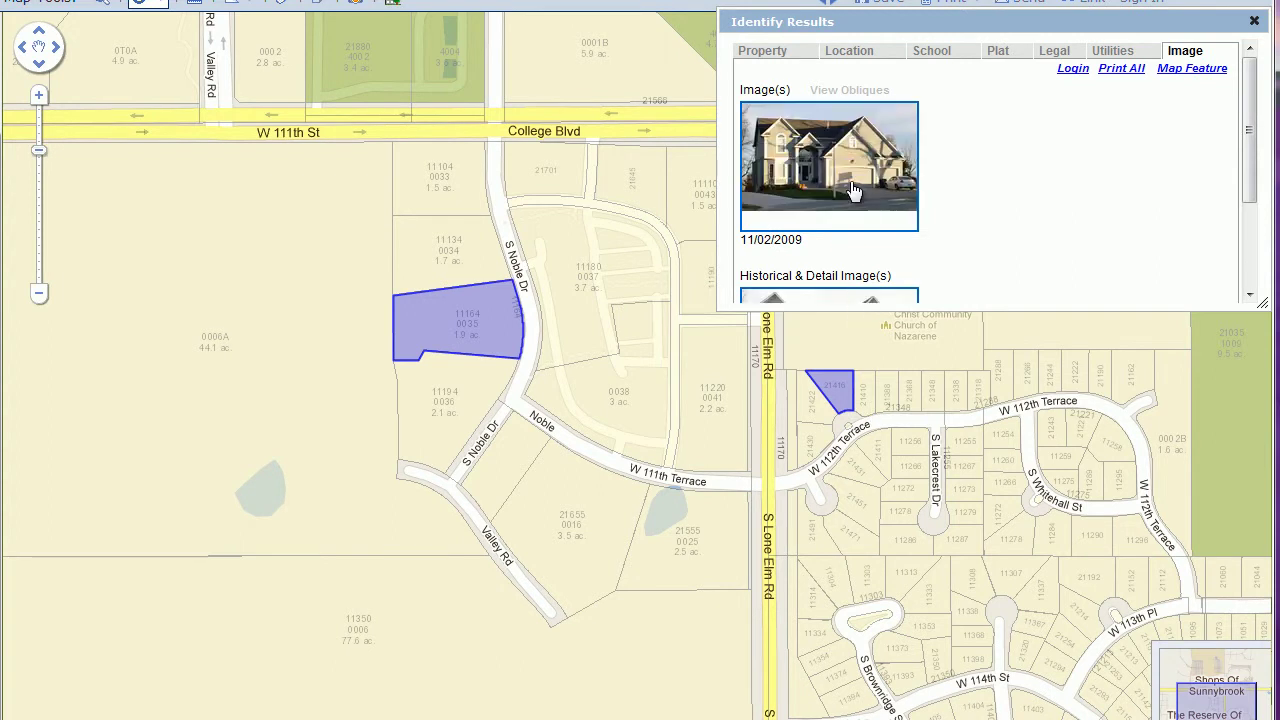
click(1254, 21)
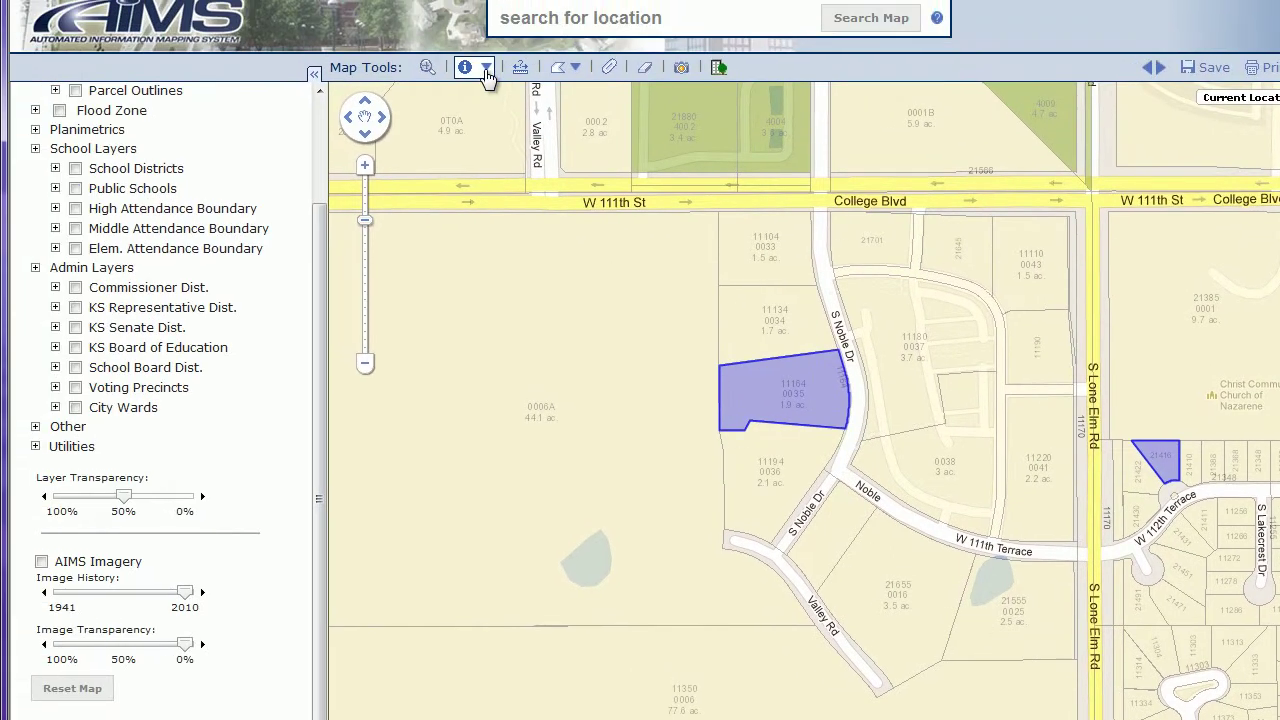
Turn on the School Districts, Commissioner Dist. and Landuse layers in place of Parcels.
click(162, 0)
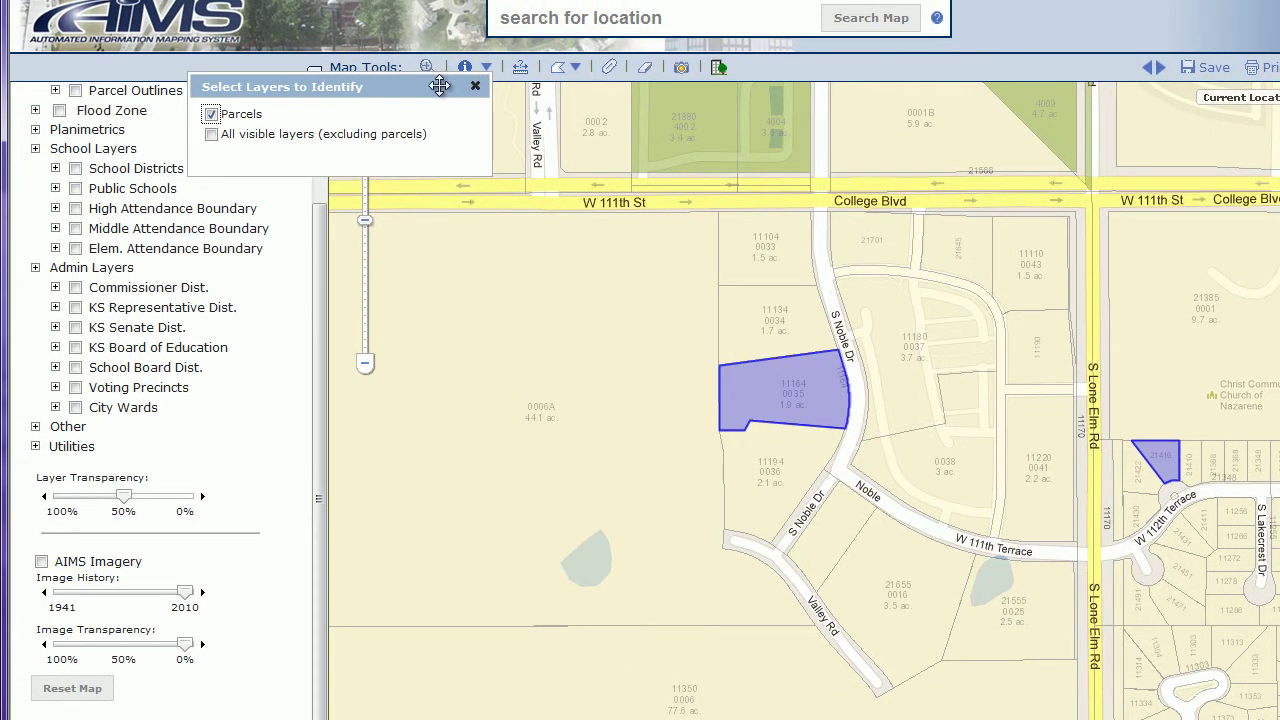
click(475, 86)
drag(312, 317, 322, 207)
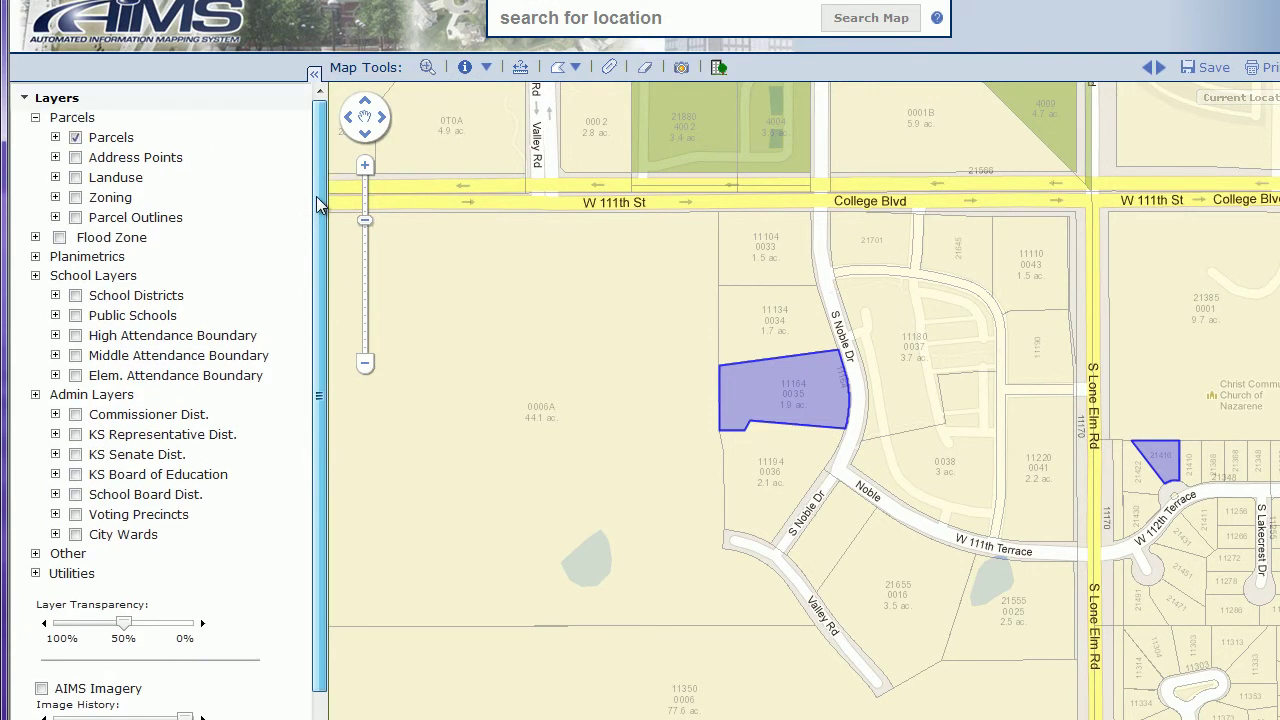
click(75, 295)
click(75, 414)
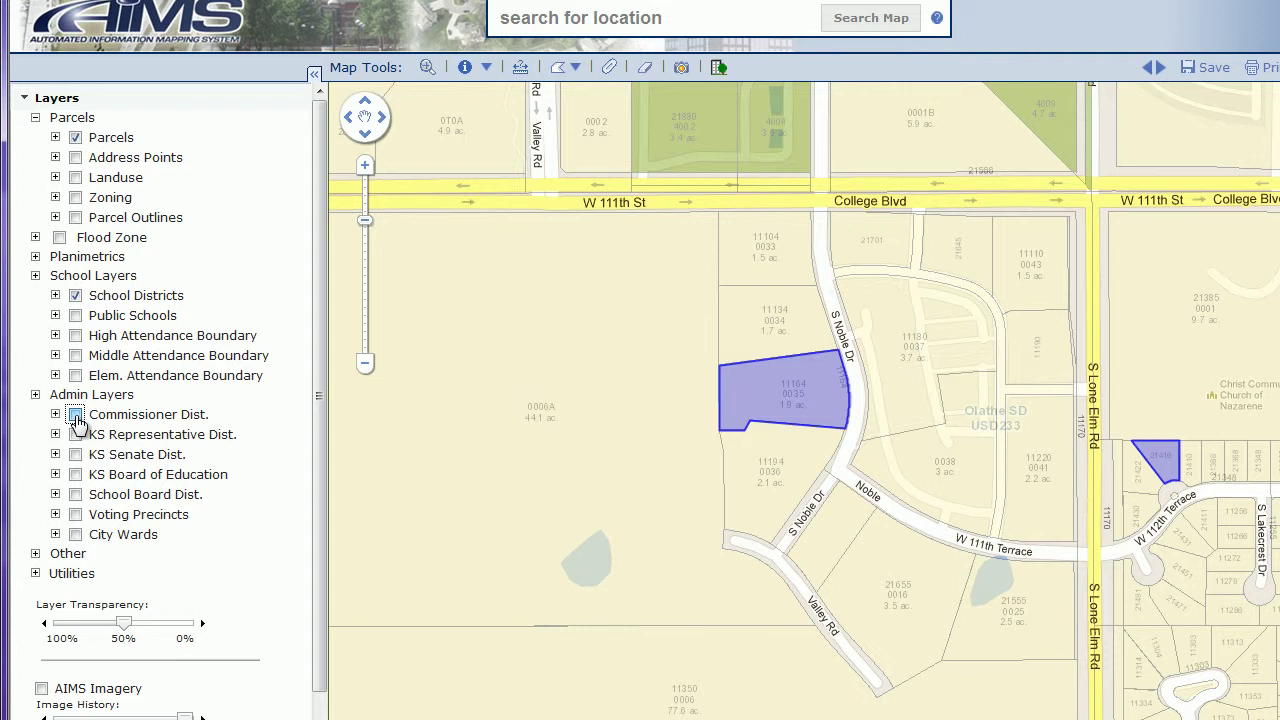
click(75, 177)
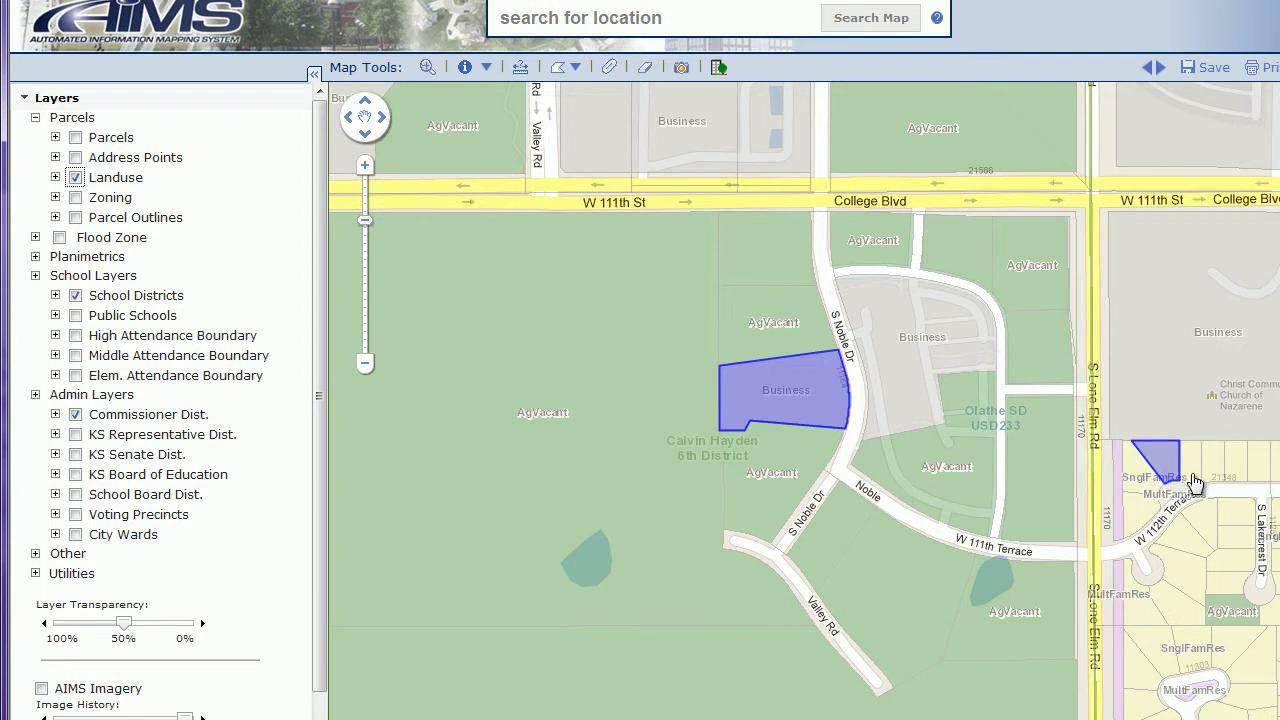
click(481, 70)
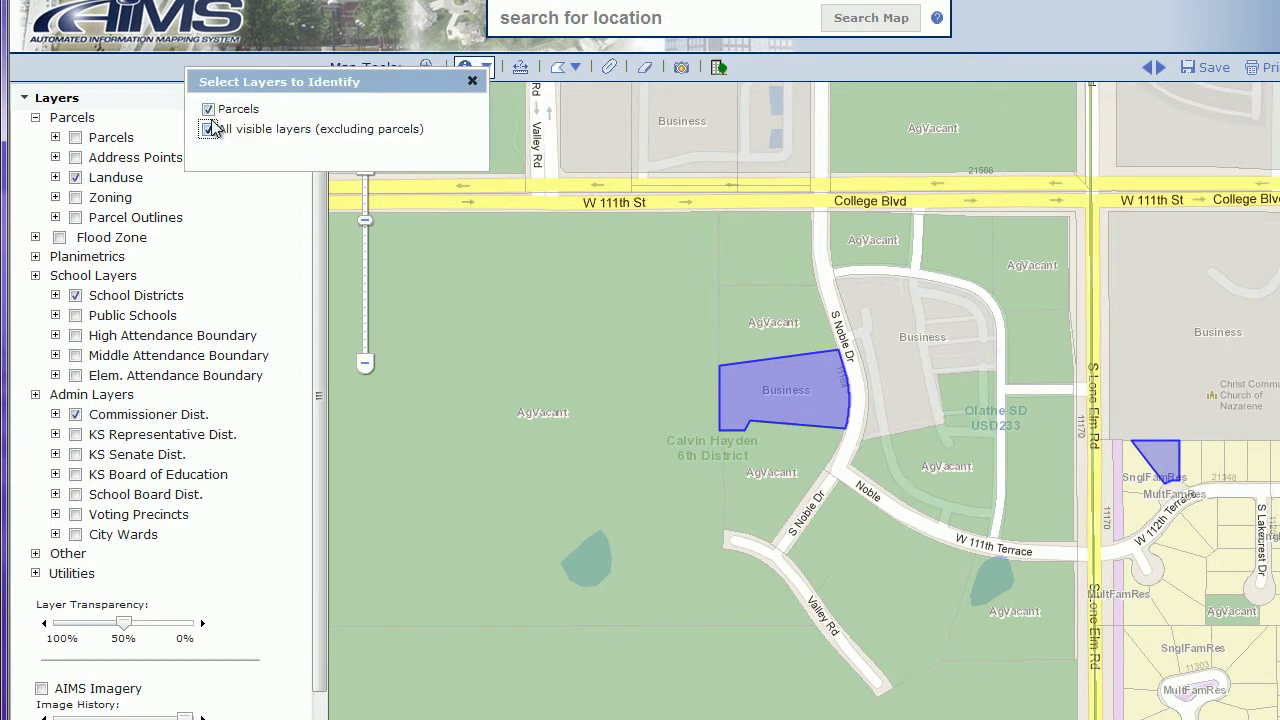
Identify all visible layers at the church site, expanding its USD 233 and commissioner district results.
click(208, 130)
click(472, 82)
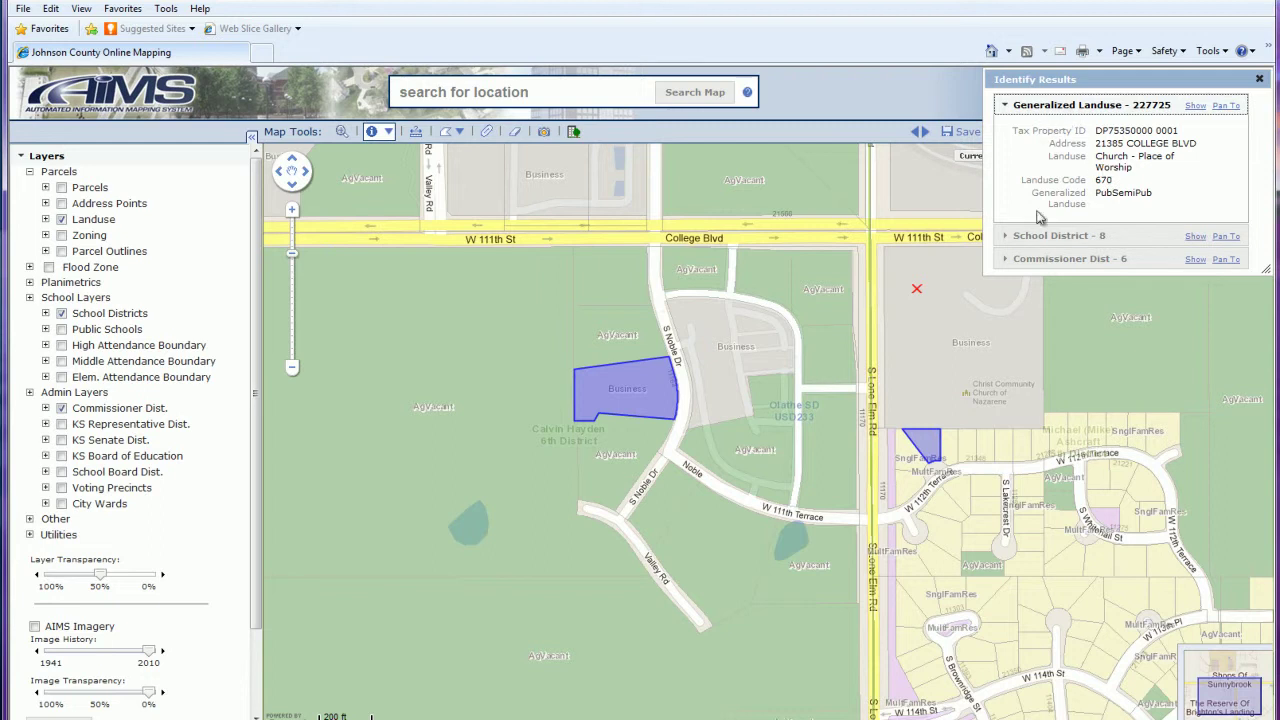
click(1029, 241)
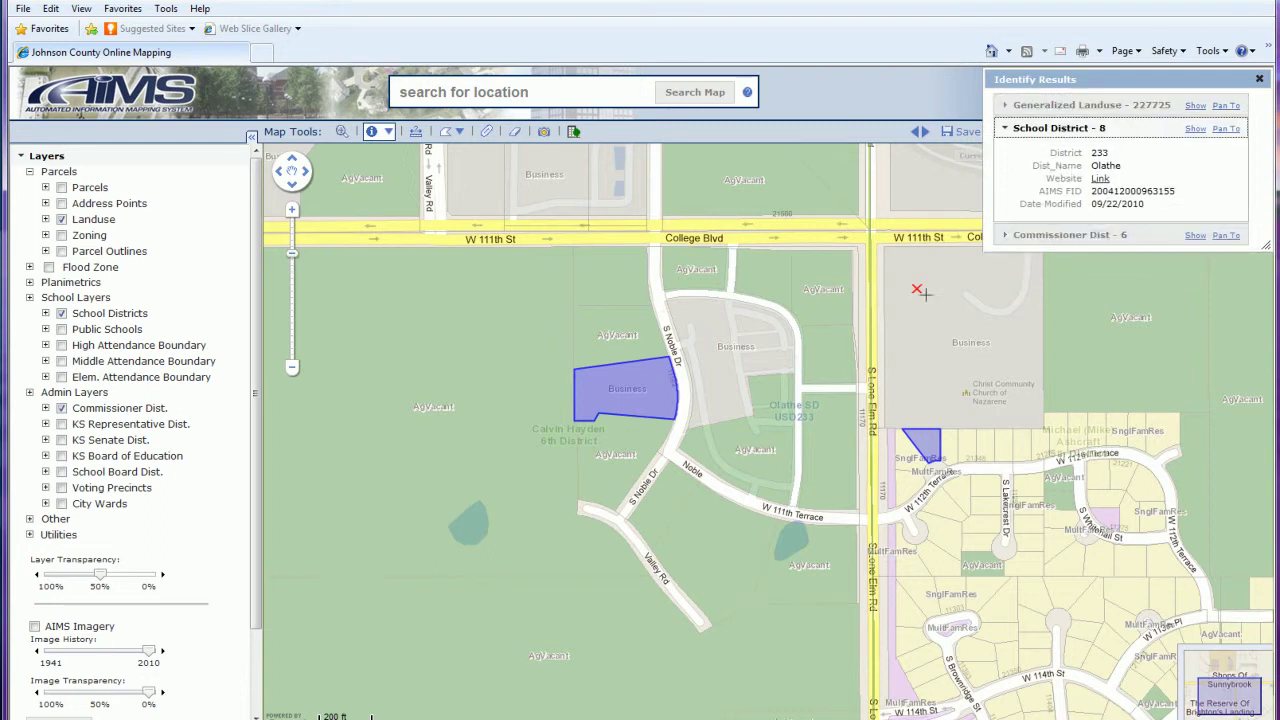
click(1051, 238)
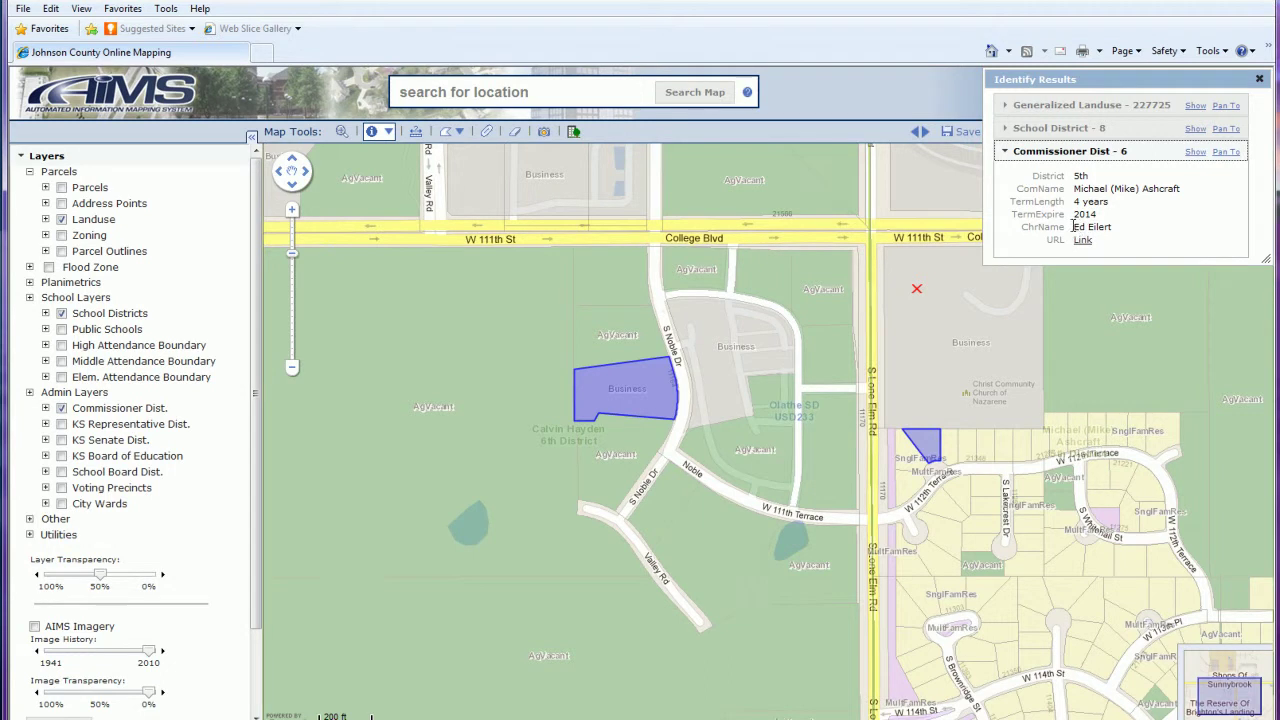
click(1260, 81)
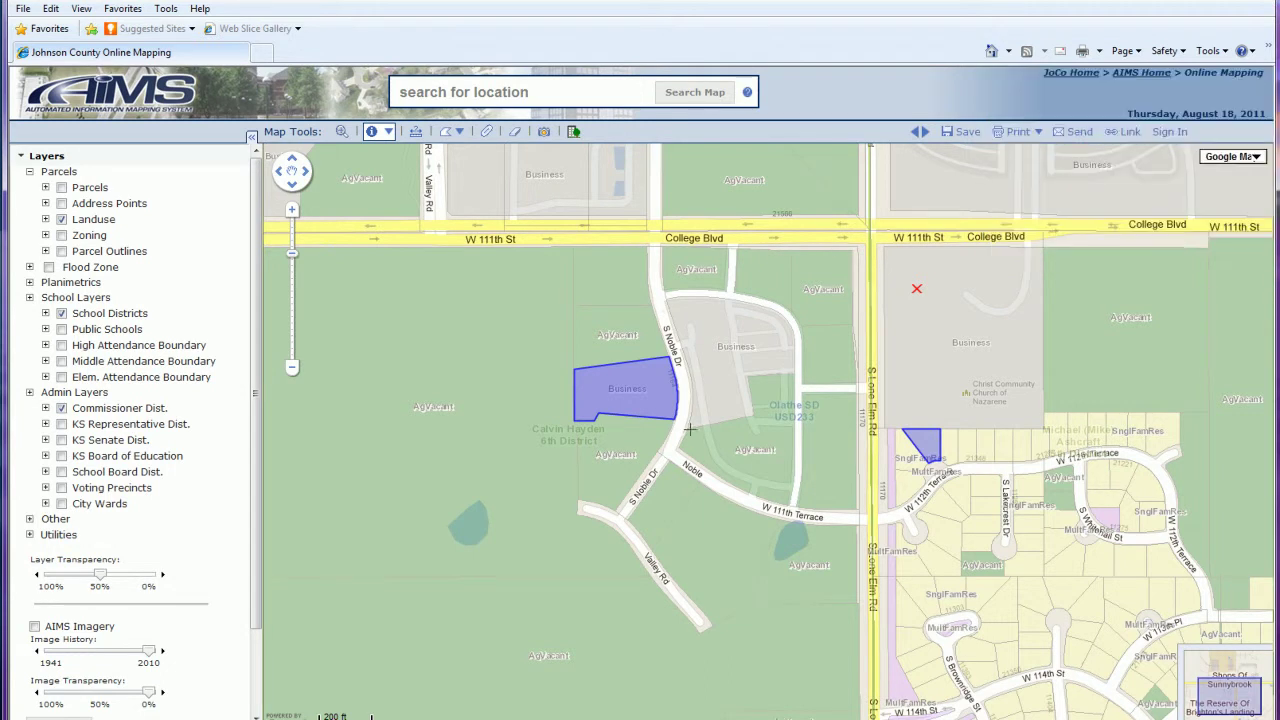
Identify the vacant farm field west of Valley Rd, highlight its landuse and school district, and pan to School District 8.
click(524, 546)
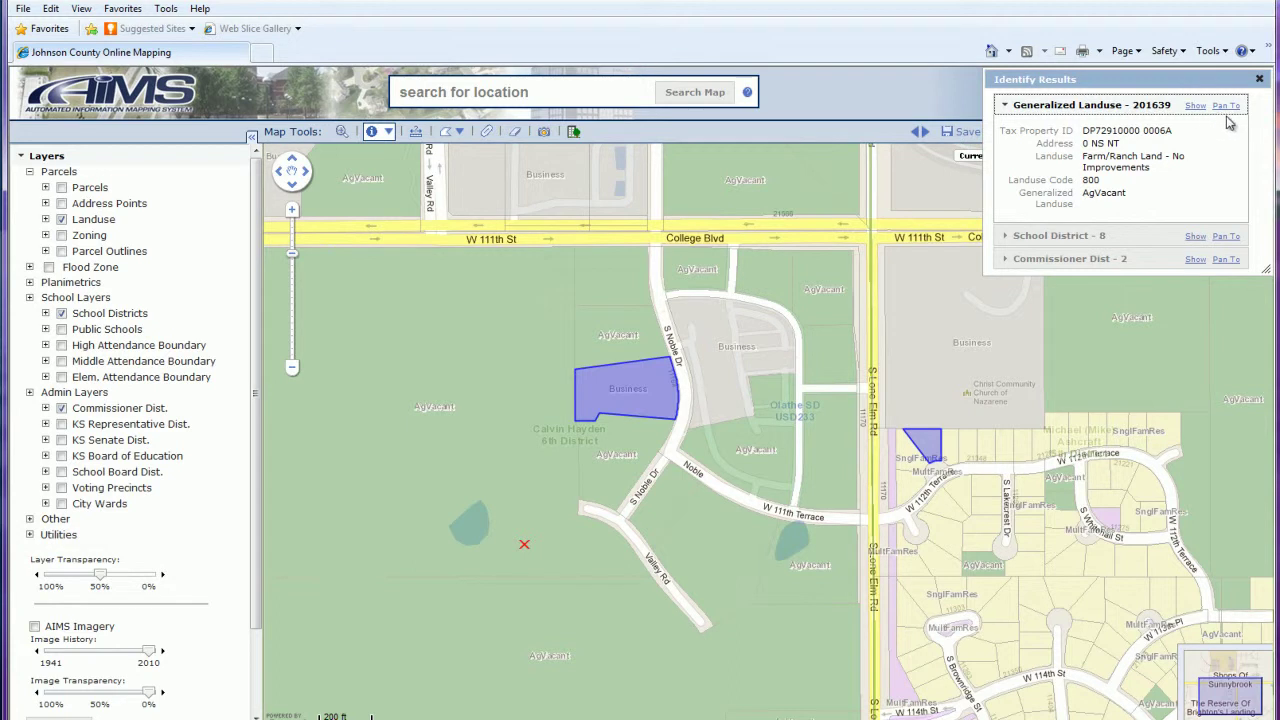
click(1195, 107)
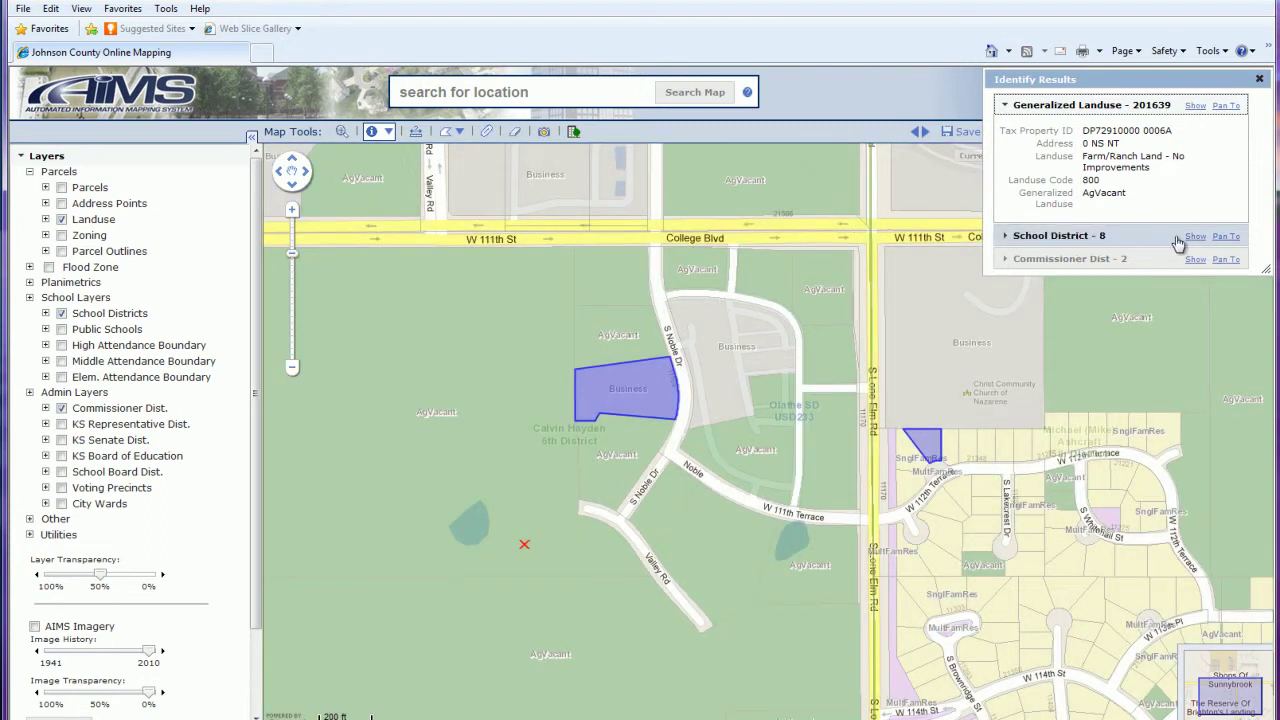
click(1194, 237)
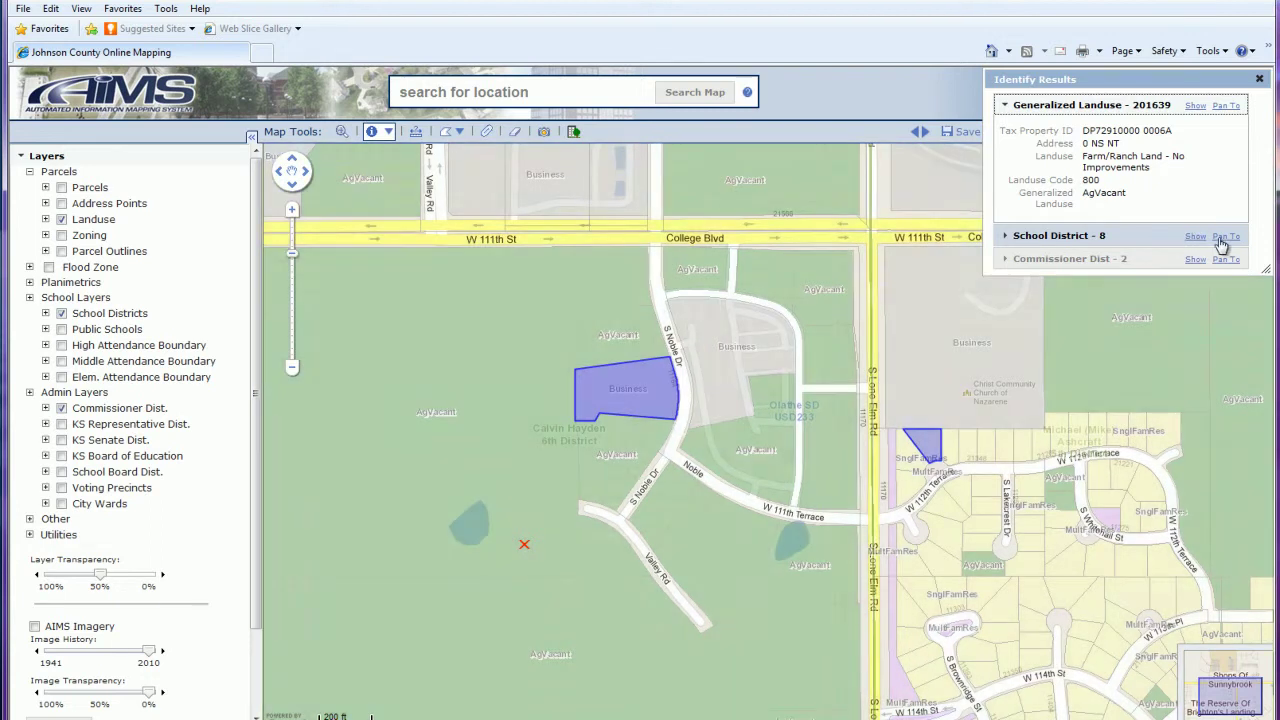
click(1224, 238)
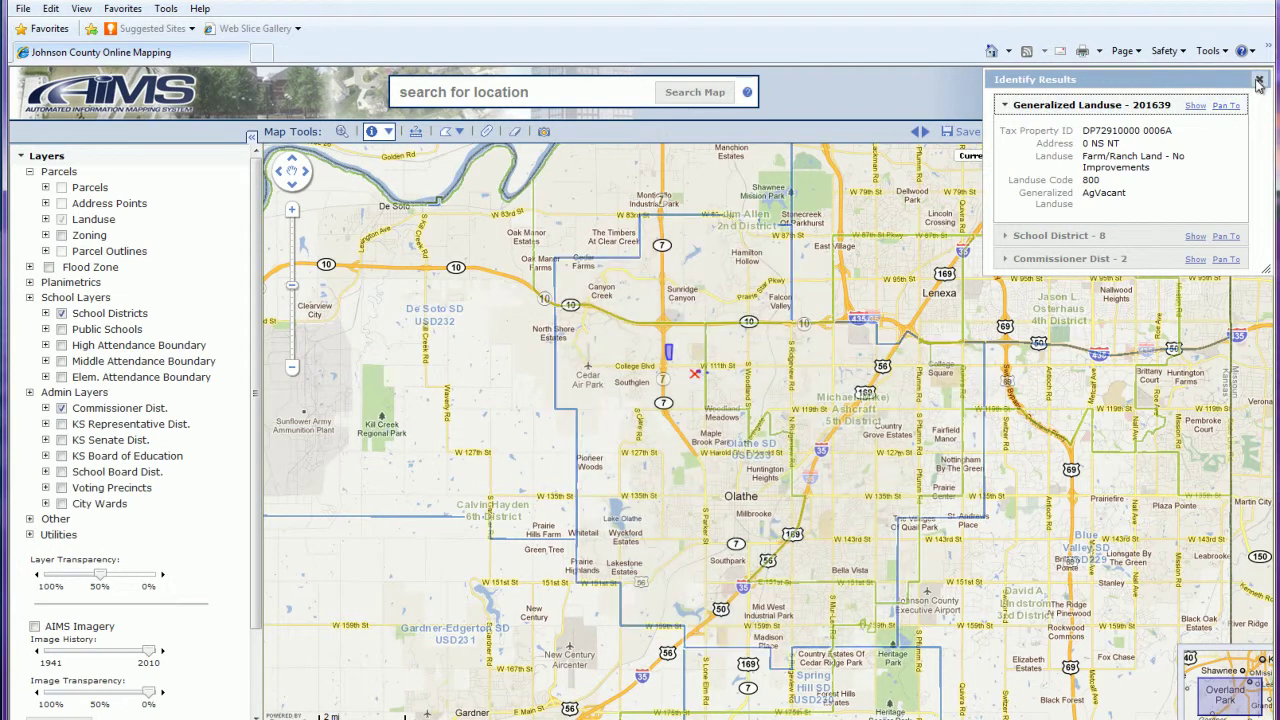
Highlight Commissioner District 2, pan the map to its extent, then clear the highlight.
click(1196, 262)
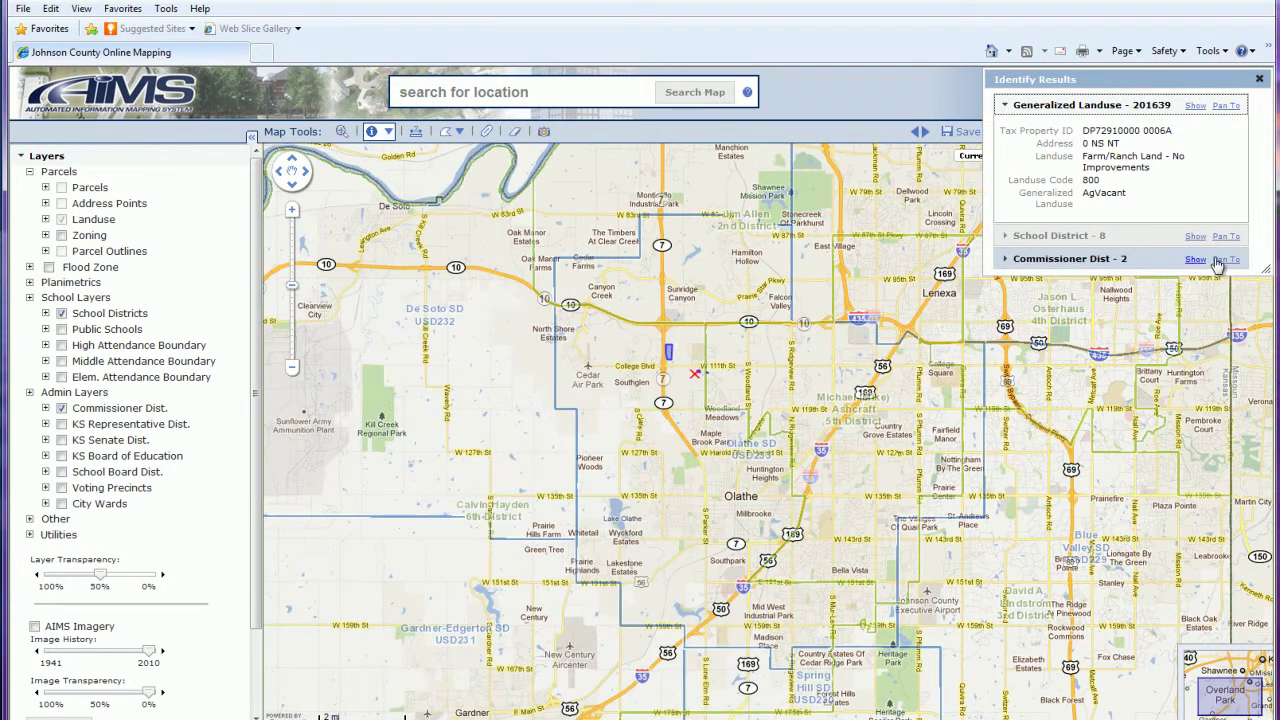
click(1225, 261)
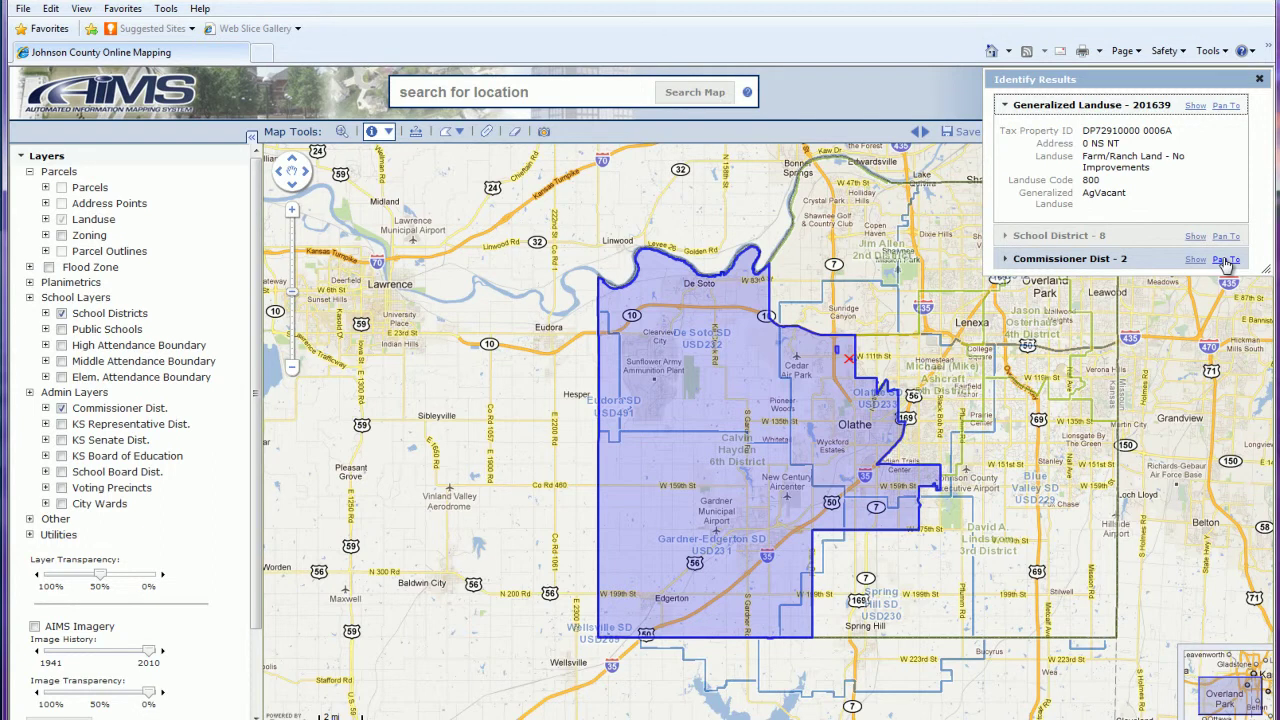
click(1226, 107)
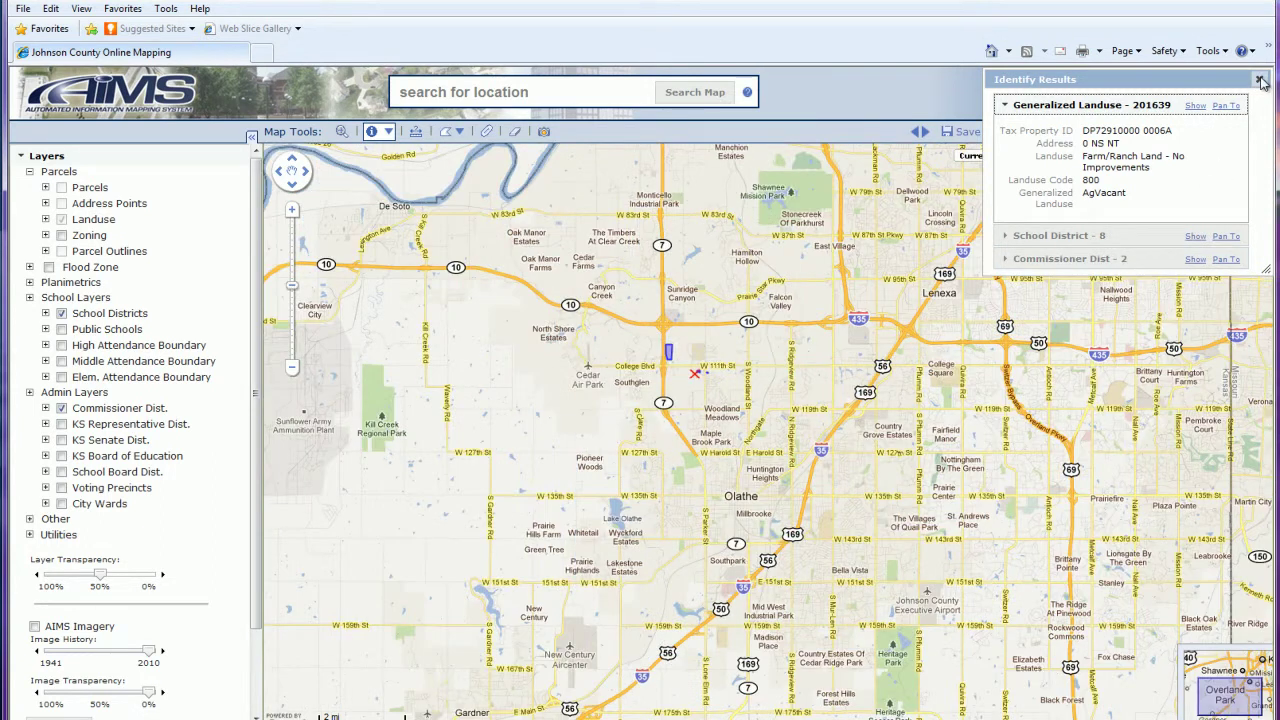
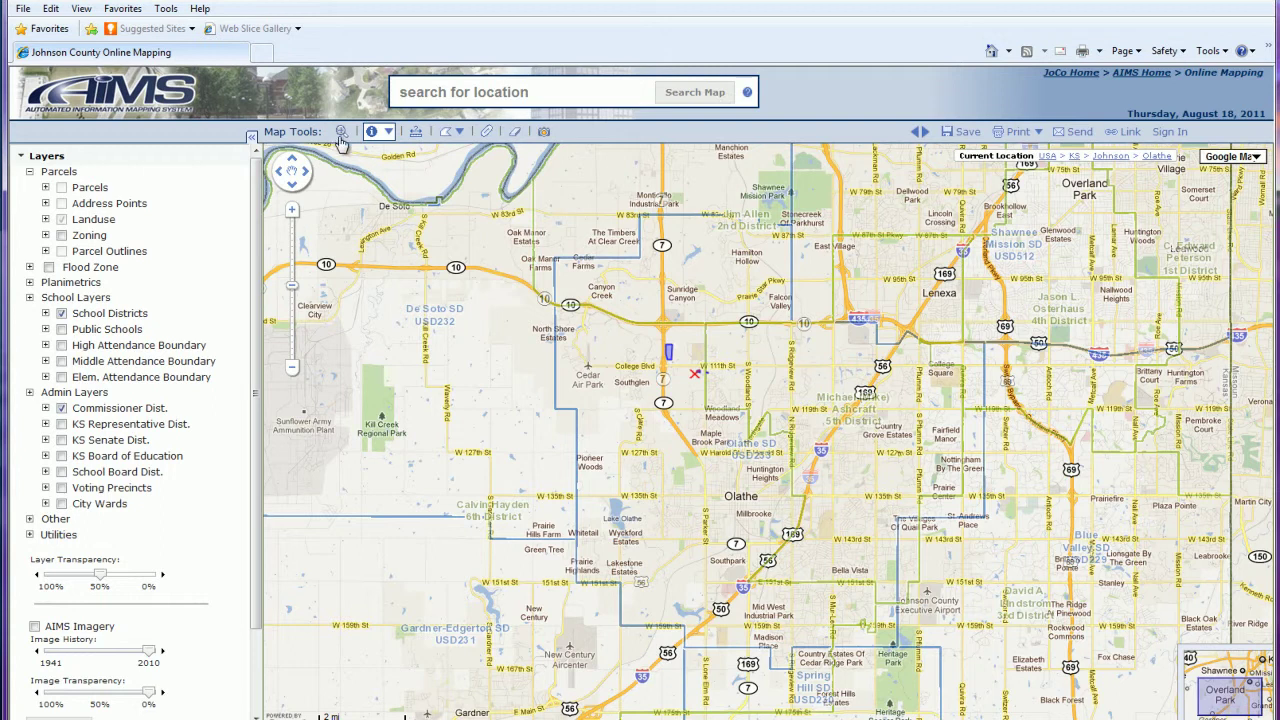
Zoom in around Renner Blvd, then box-zoom into the Brittany Hills neighbourhood.
click(341, 131)
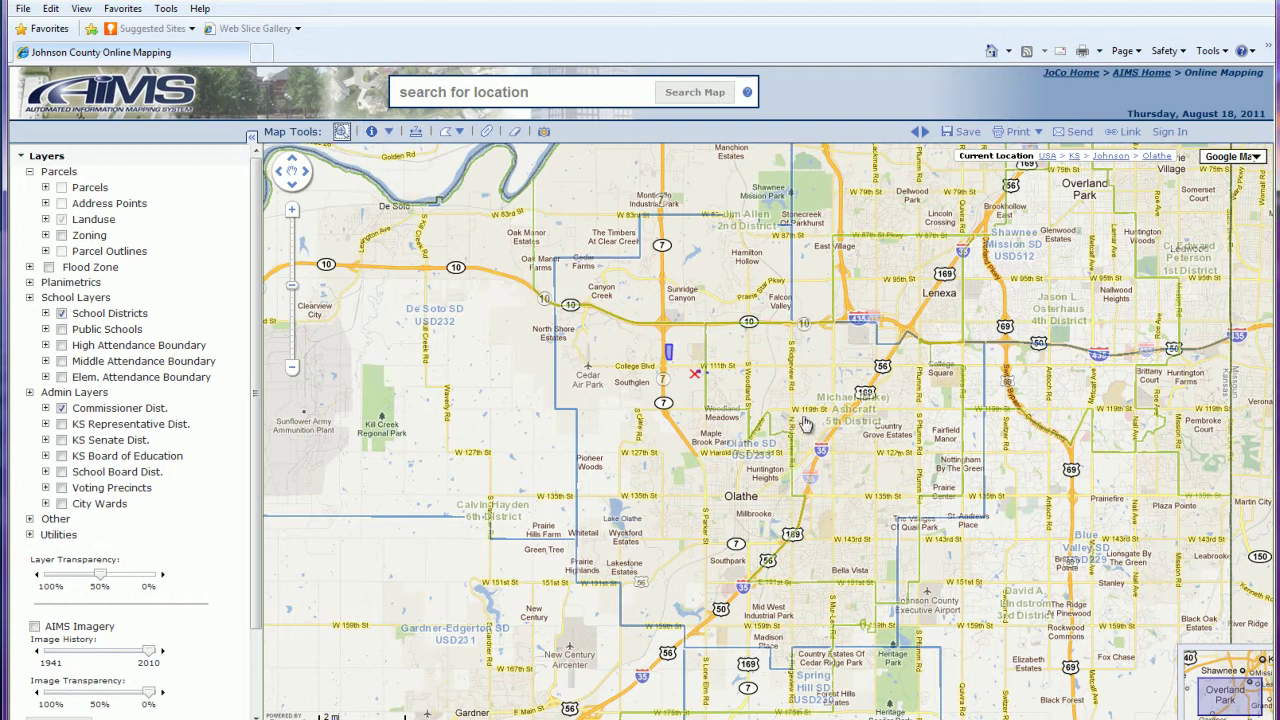
click(845, 390)
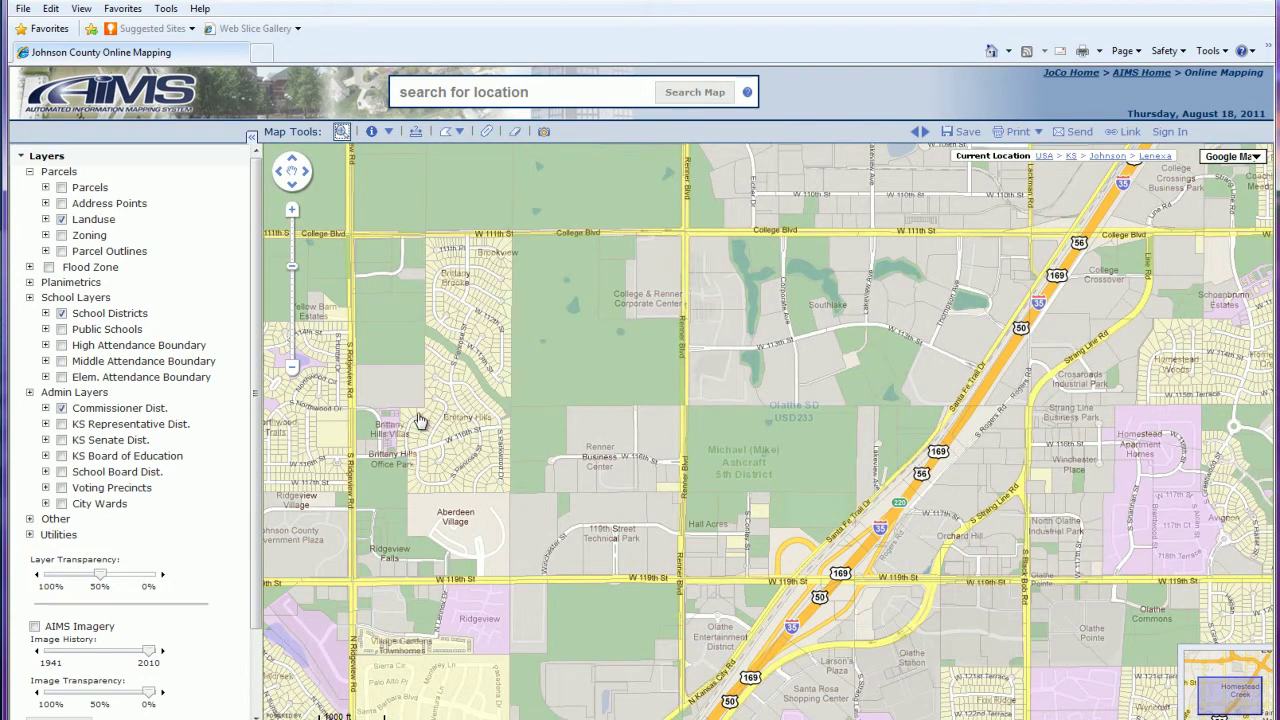
drag(419, 411, 487, 474)
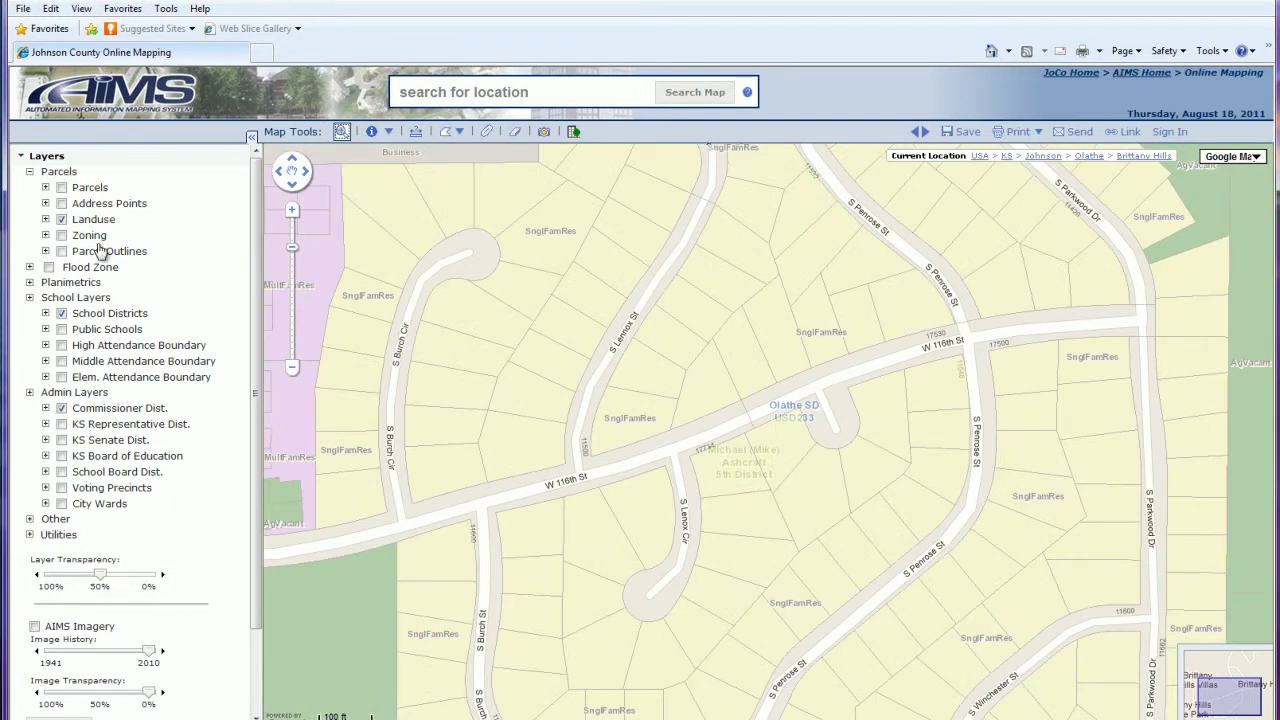
Turn off Landuse, School Districts and Commissioner Dist. layers and turn on Parcels.
click(61, 219)
click(61, 313)
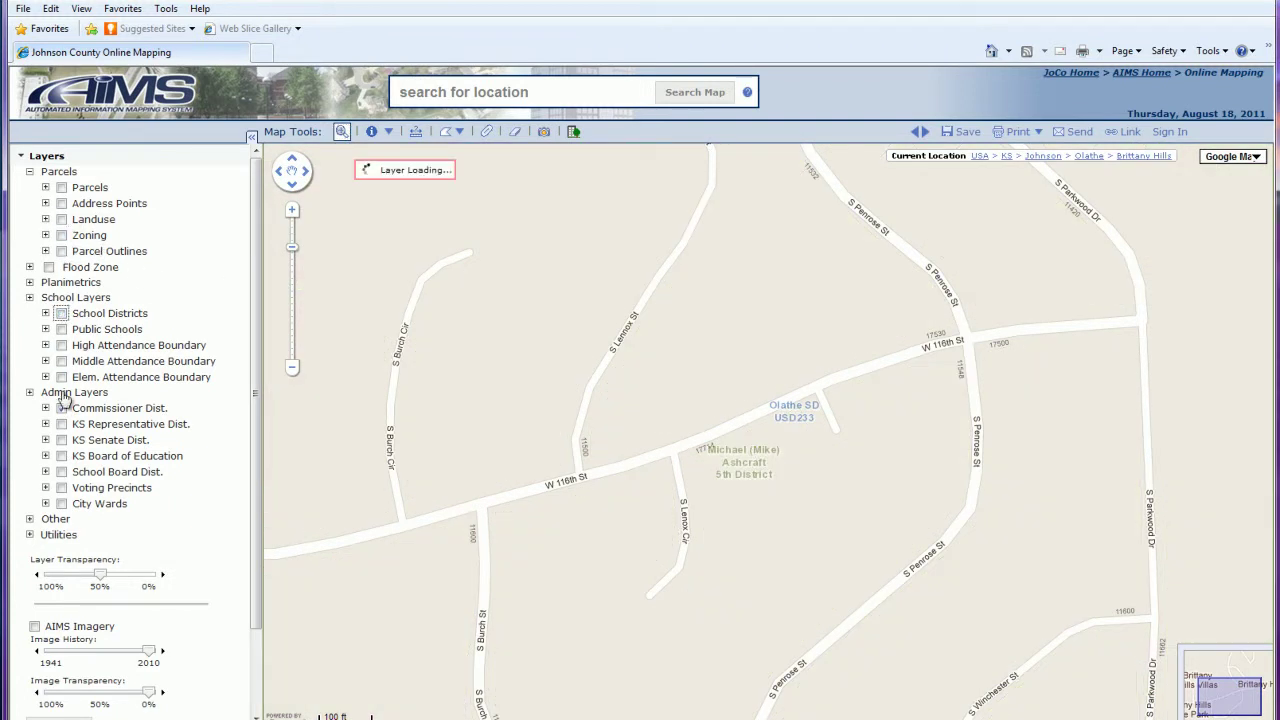
click(61, 408)
click(61, 187)
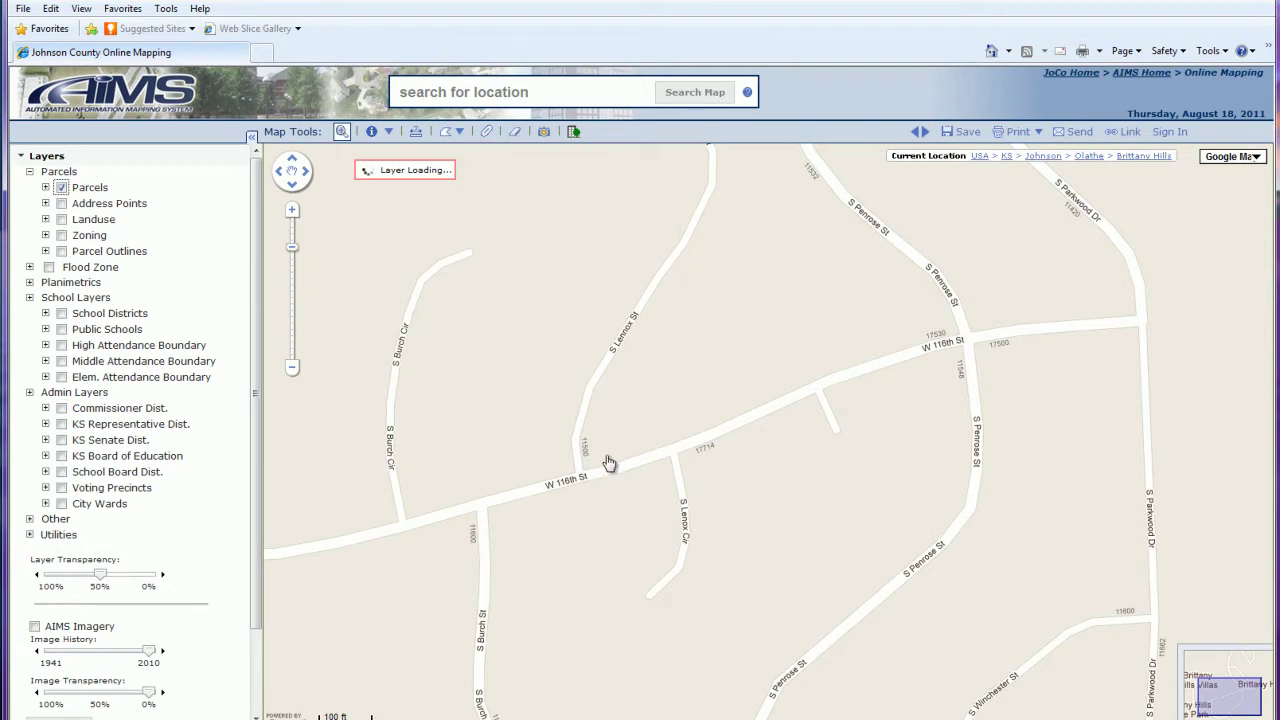
click(416, 134)
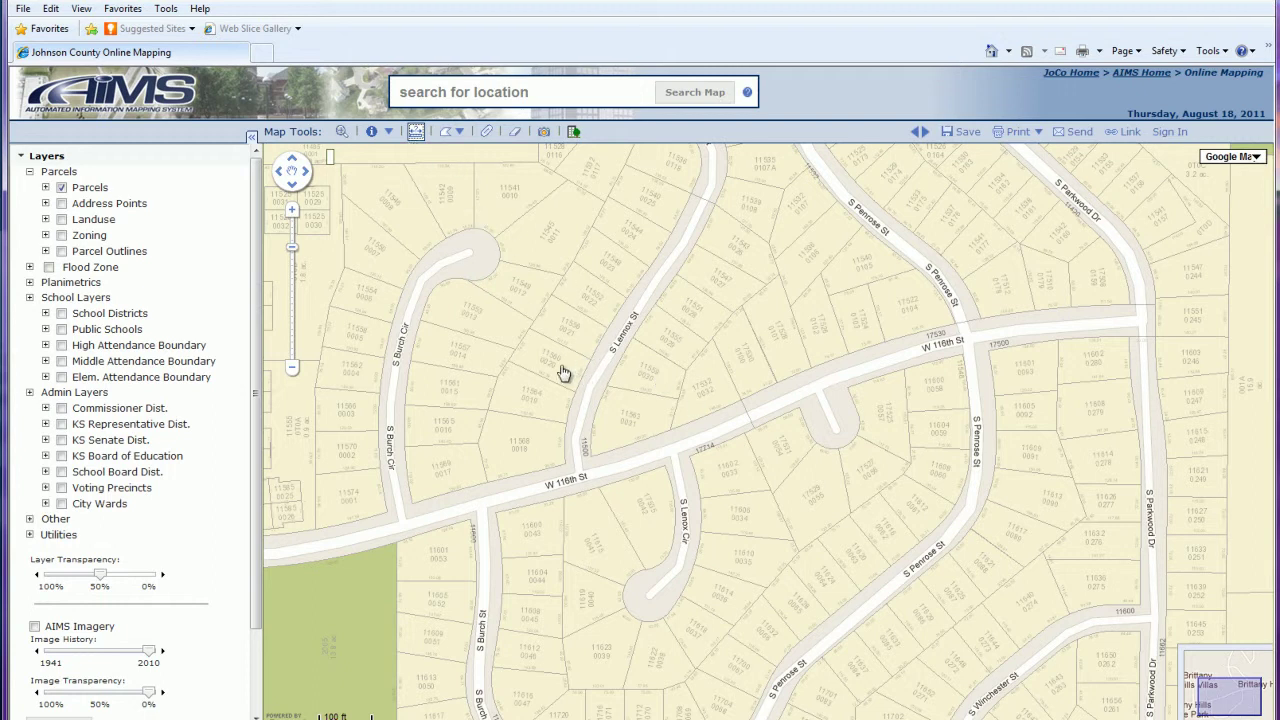
click(529, 328)
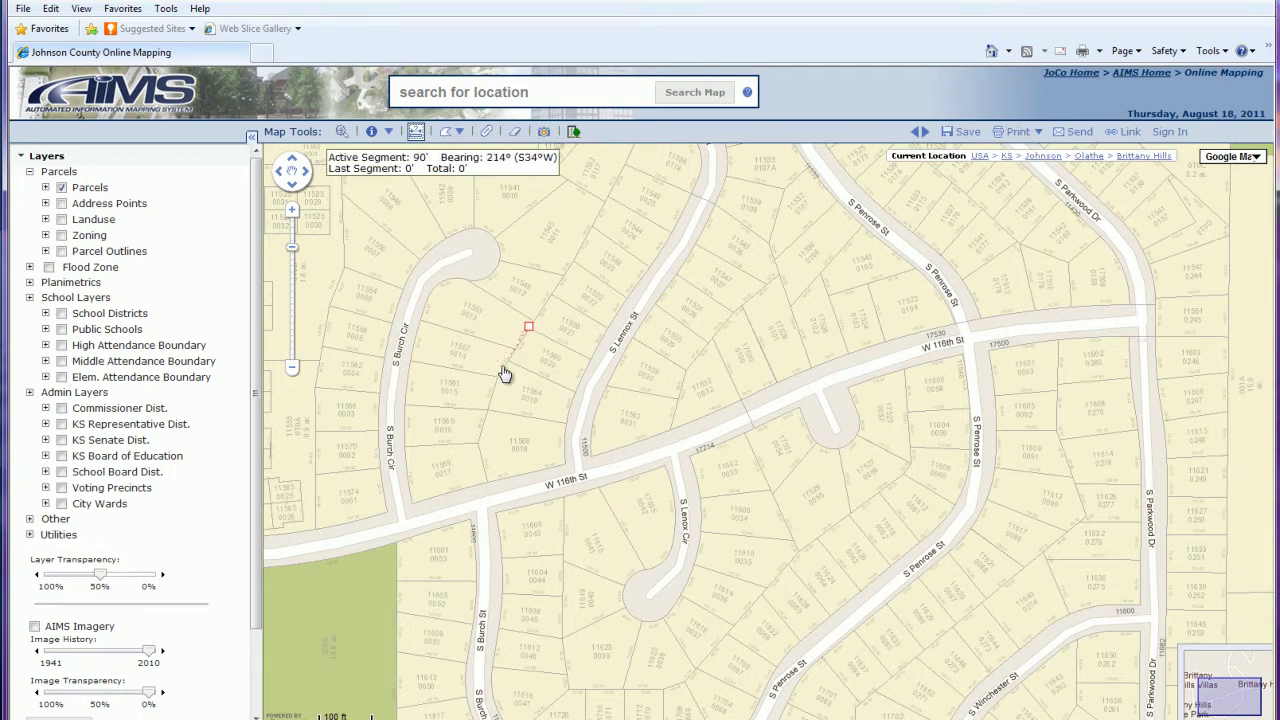
click(508, 359)
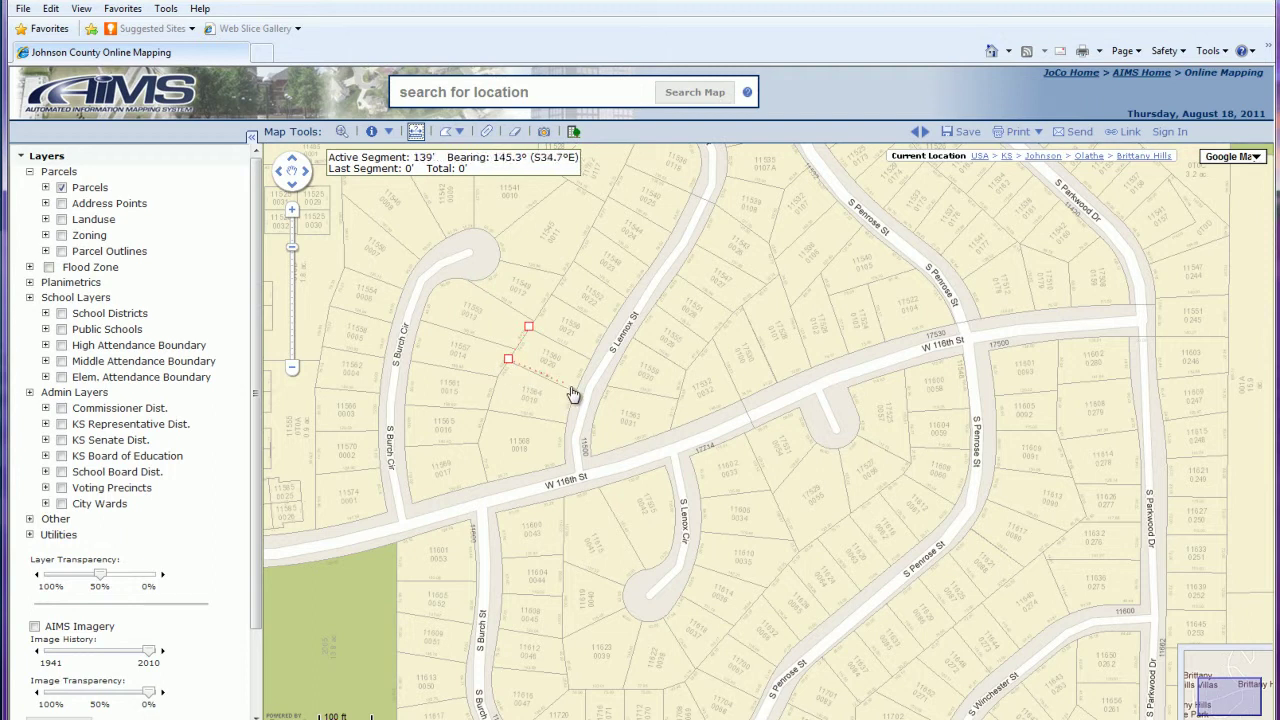
click(574, 390)
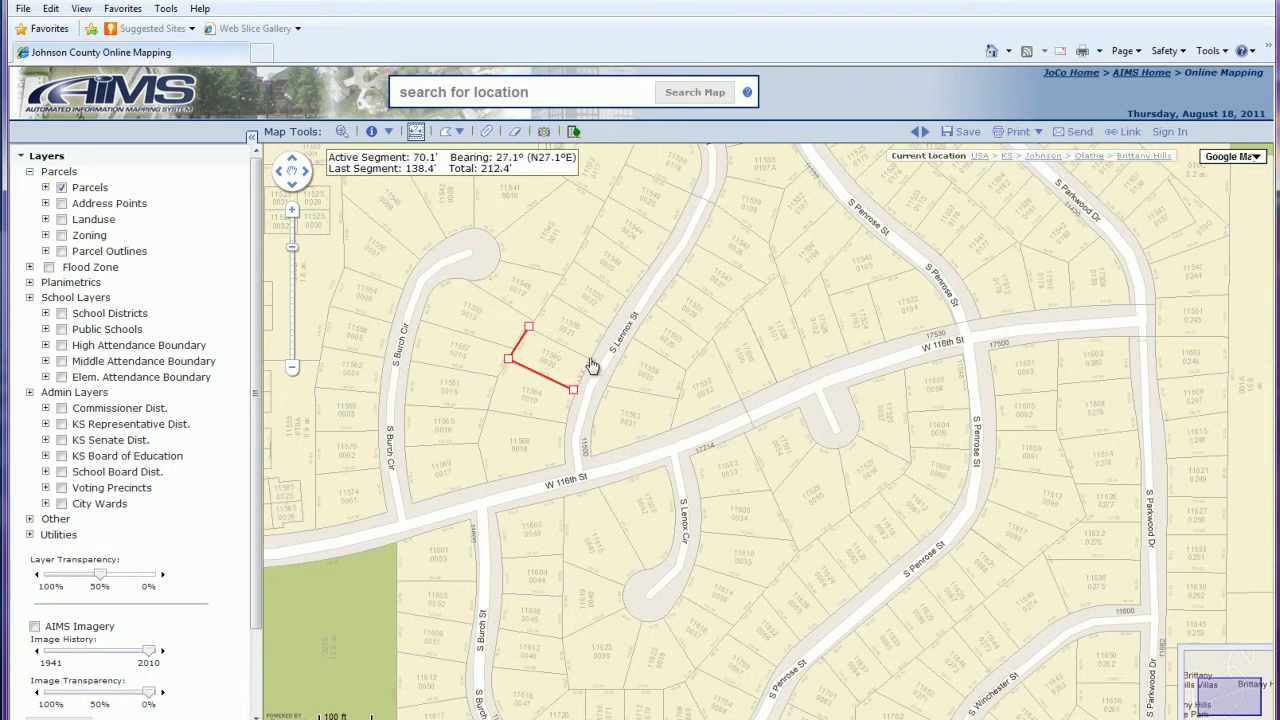
click(590, 359)
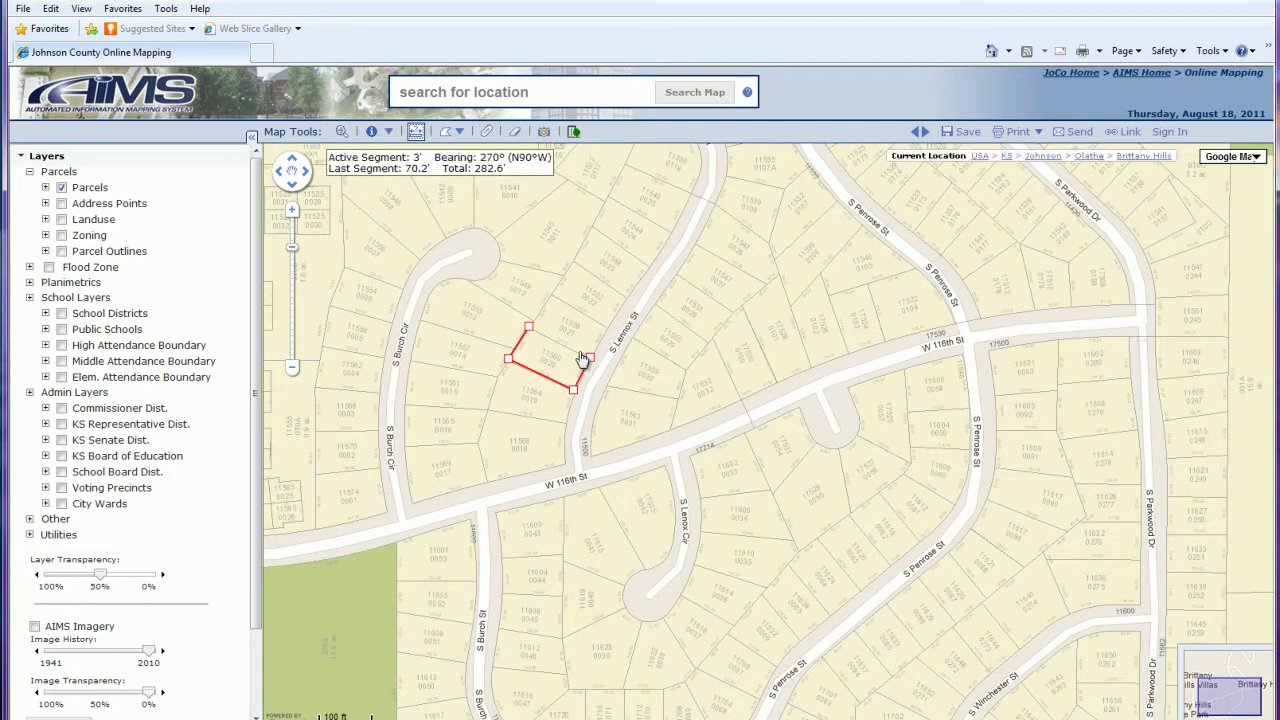
double_click(529, 331)
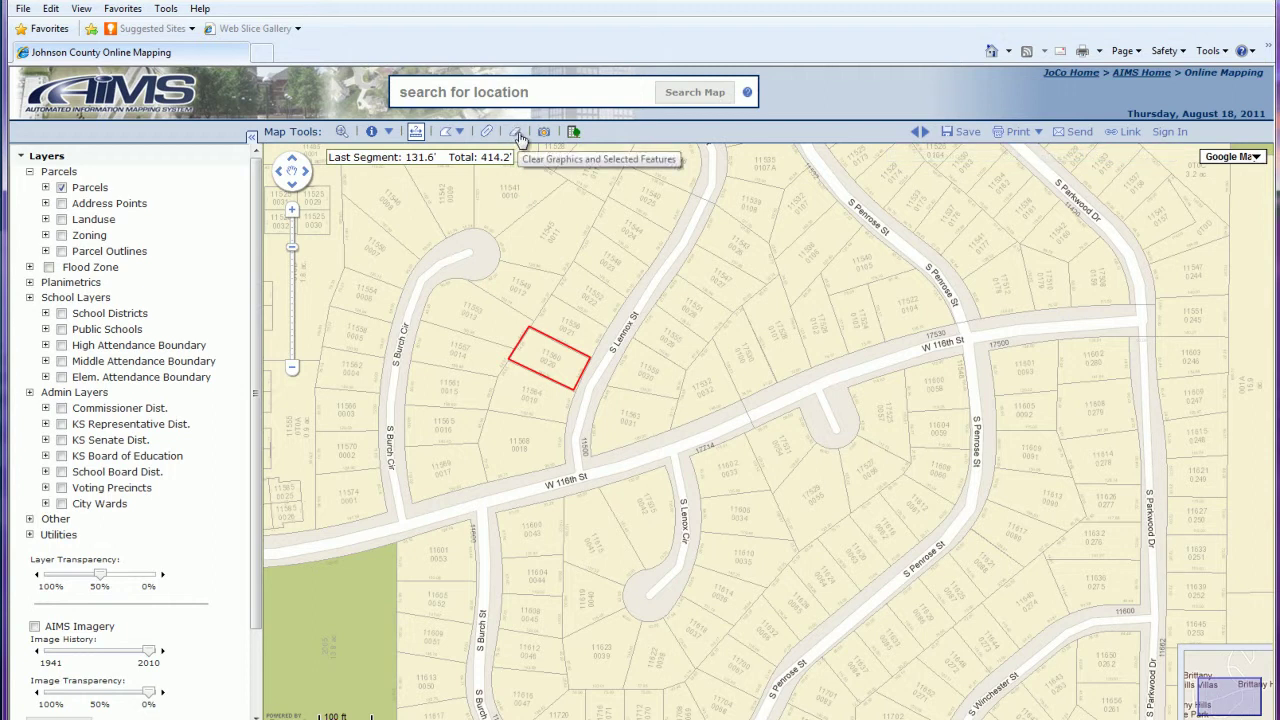
click(516, 133)
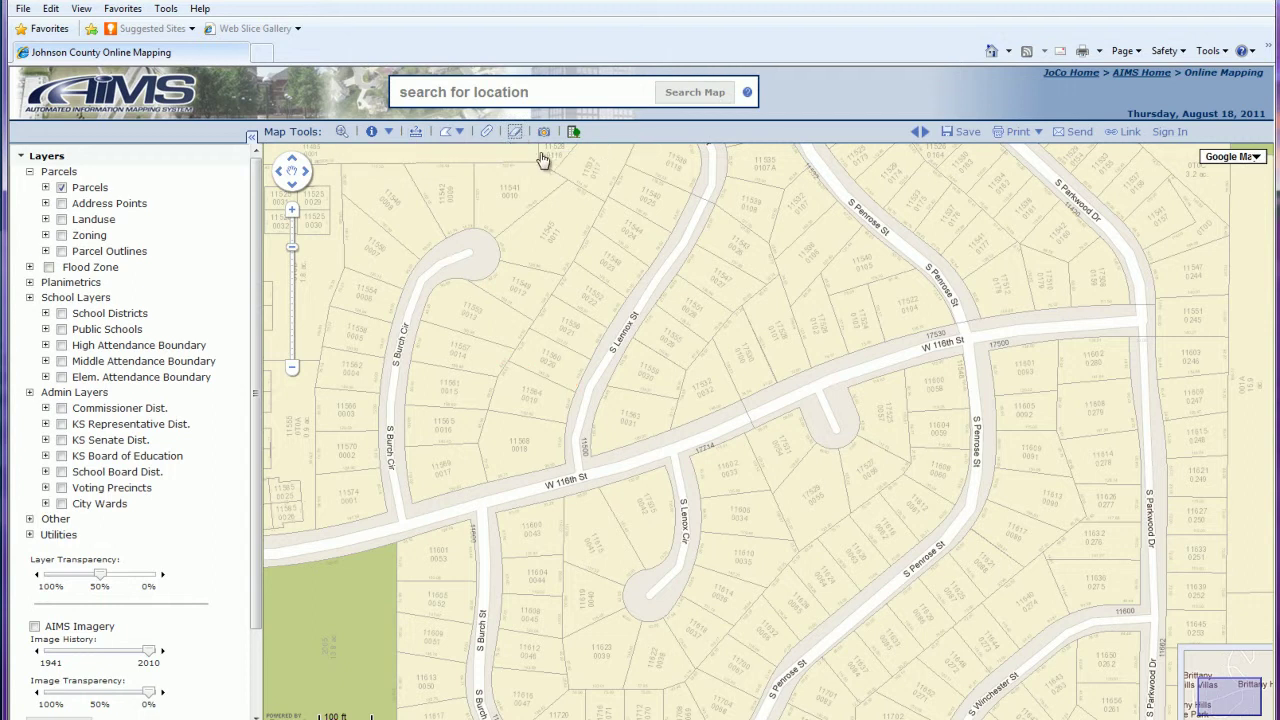
Draw a polygon selection shape spanning the lots on both sides of S Lennox St (52850.6', 1.2 acres).
click(459, 133)
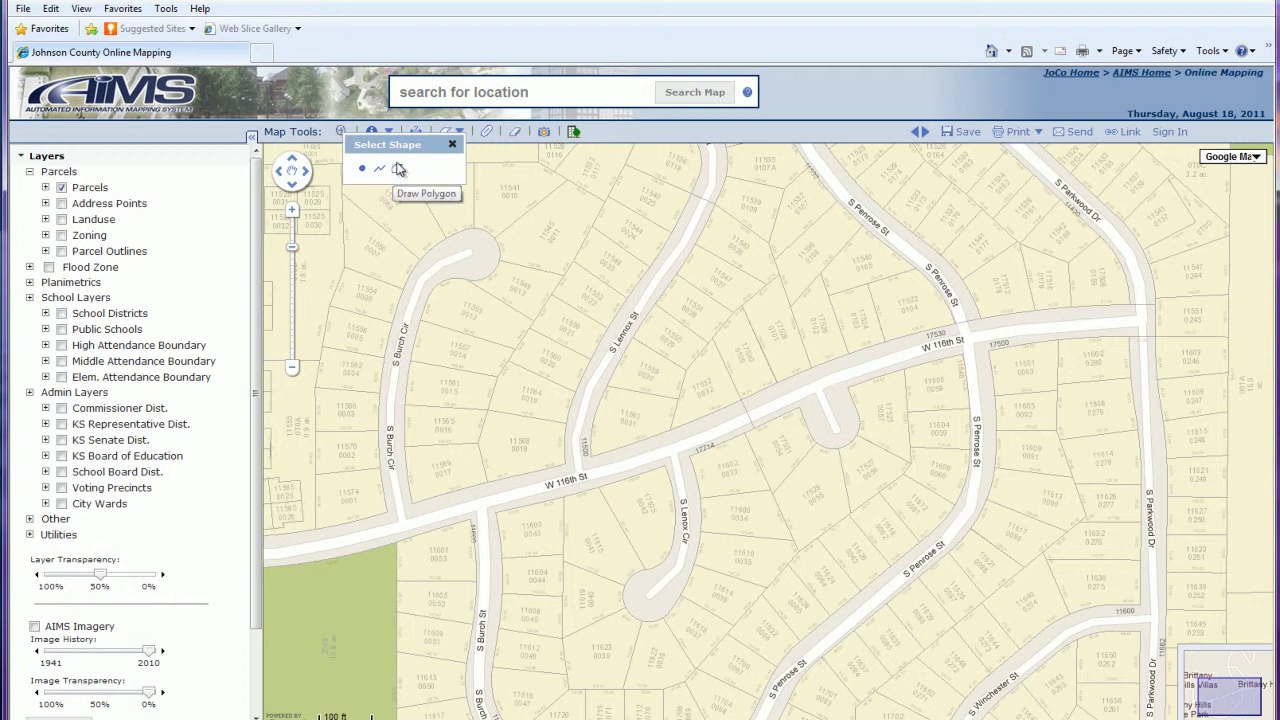
click(454, 144)
click(459, 138)
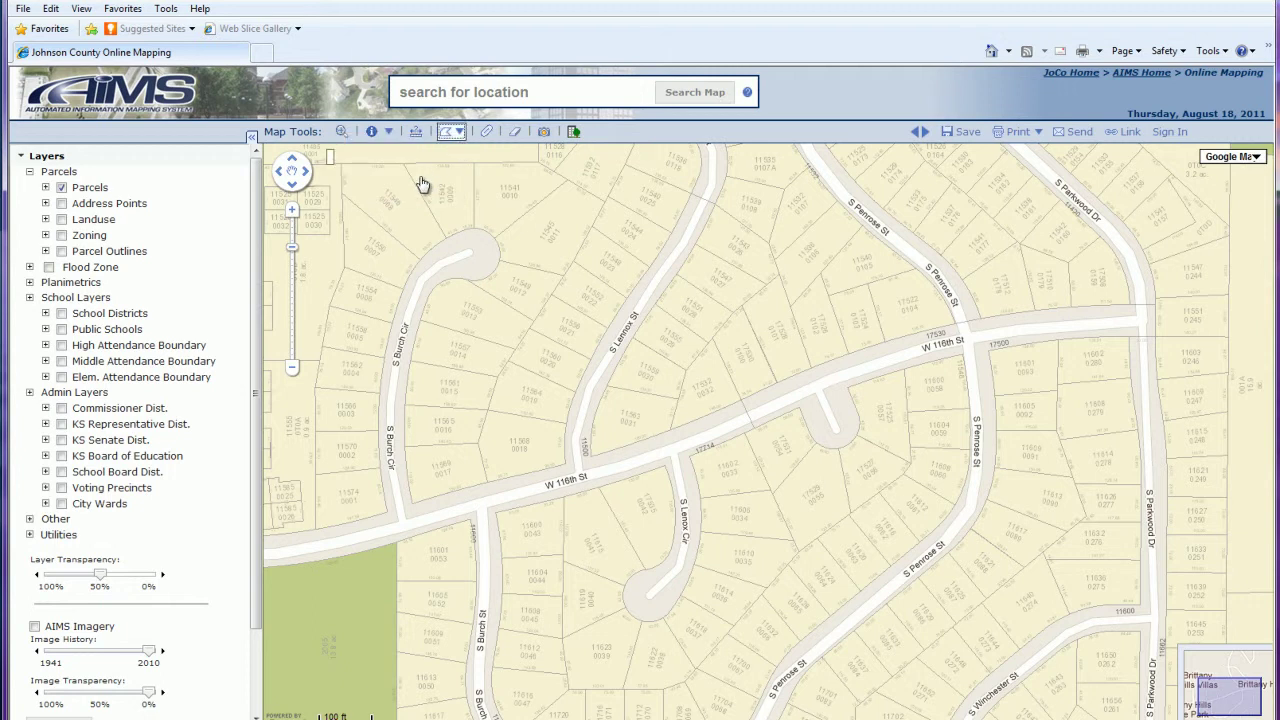
click(573, 261)
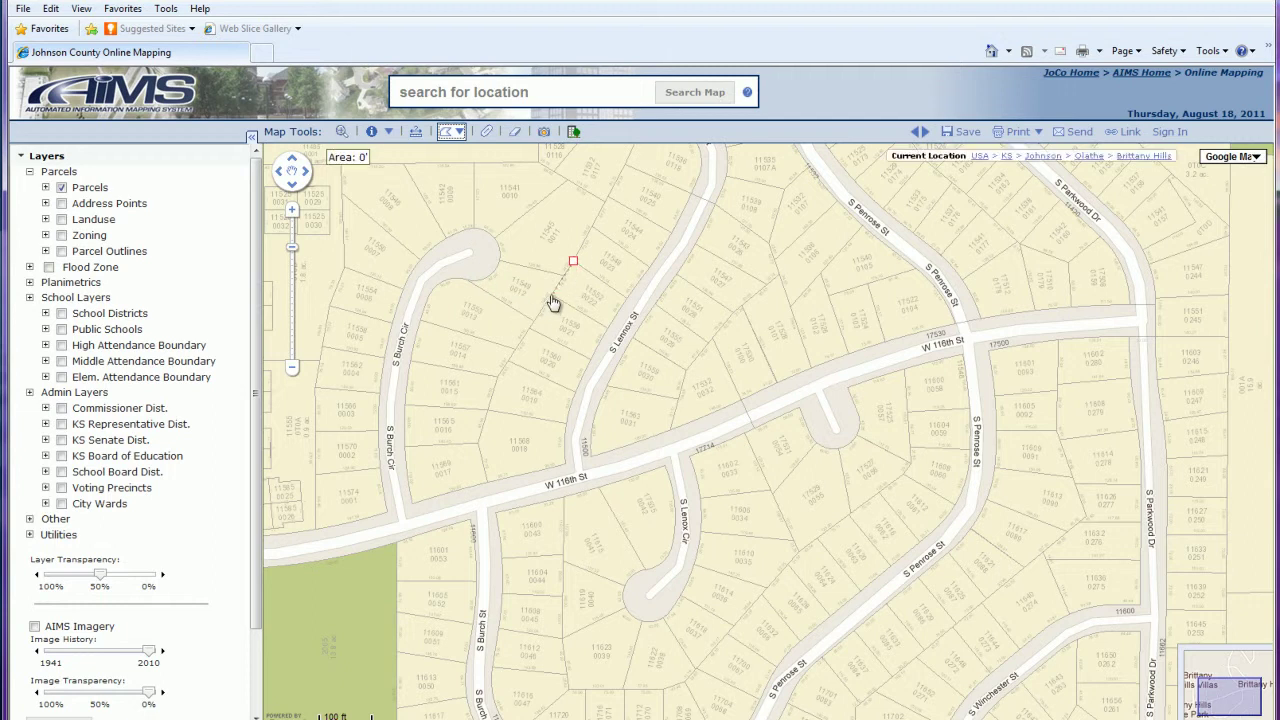
click(551, 292)
double_click(605, 328)
click(734, 336)
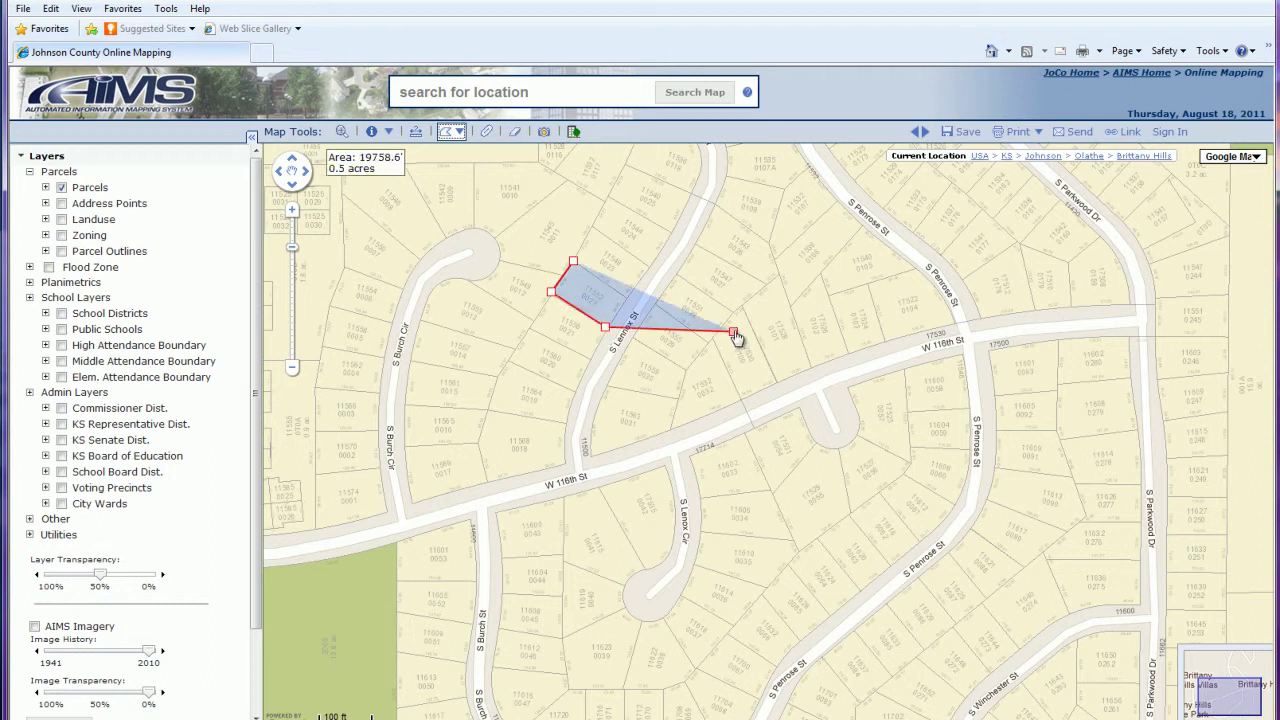
click(704, 250)
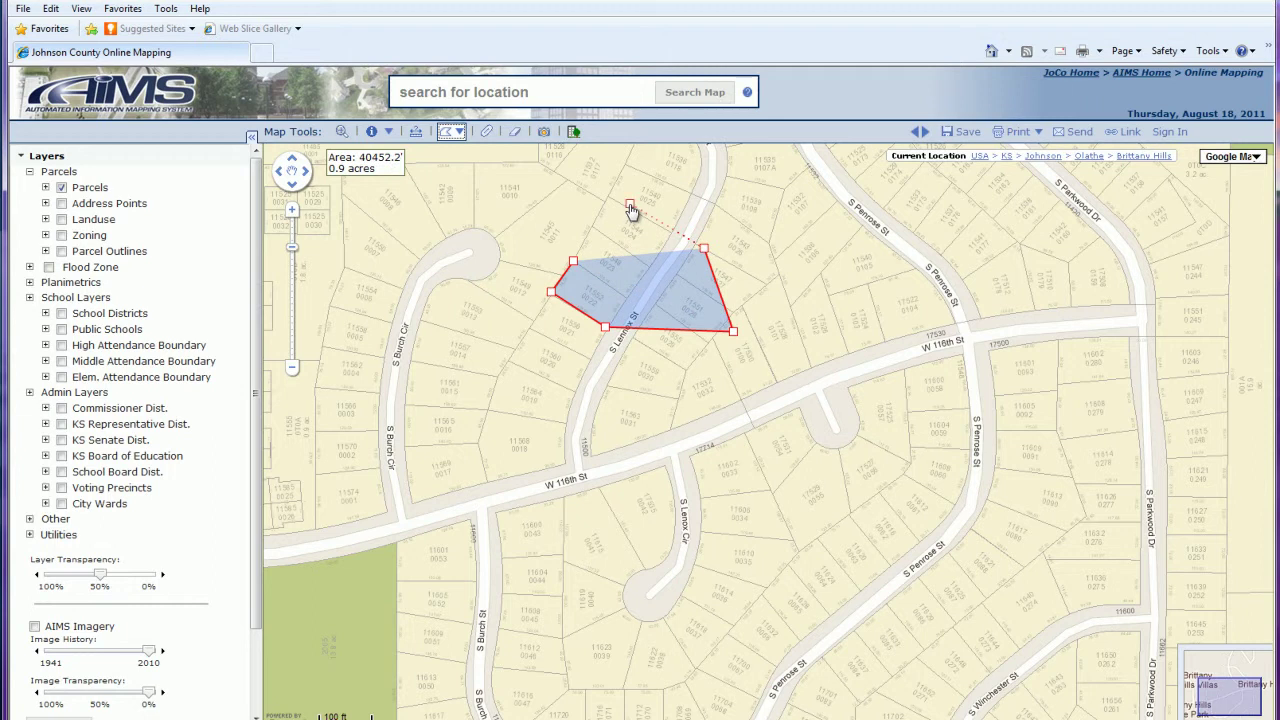
click(630, 206)
double_click(630, 208)
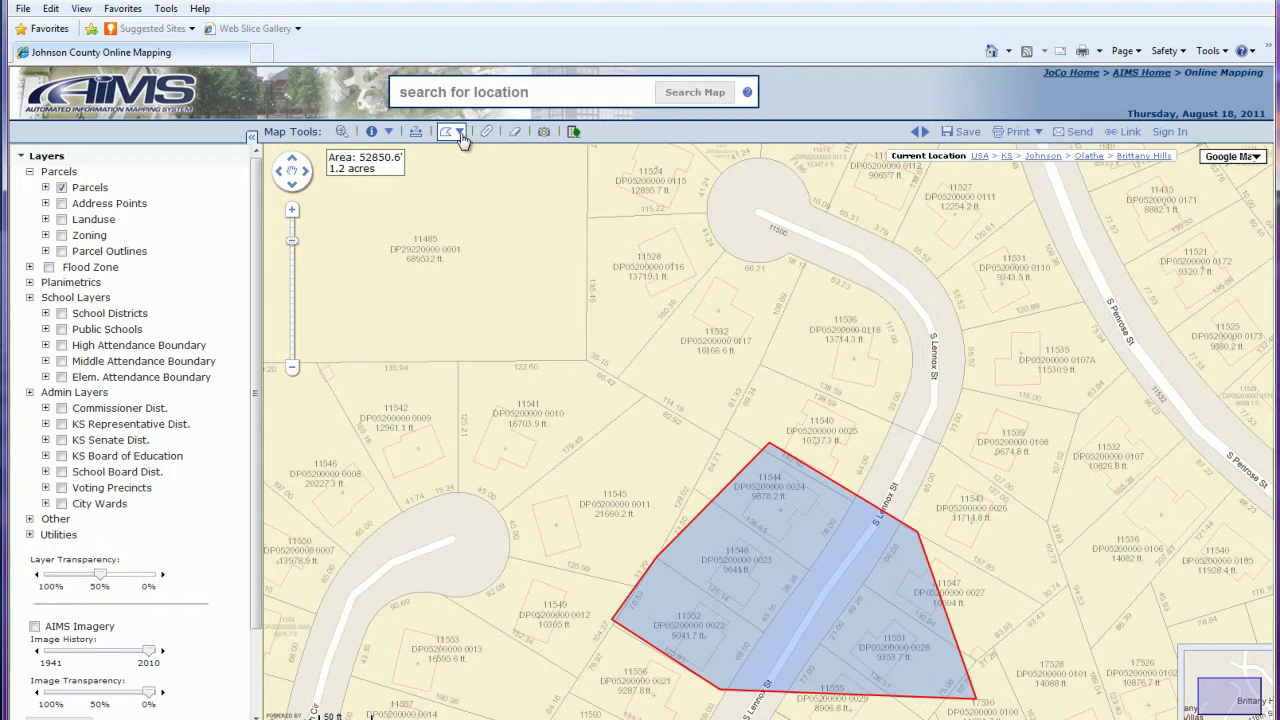
Clear the polygon and draw a Line selection across the parcels and S Lennox St.
click(516, 132)
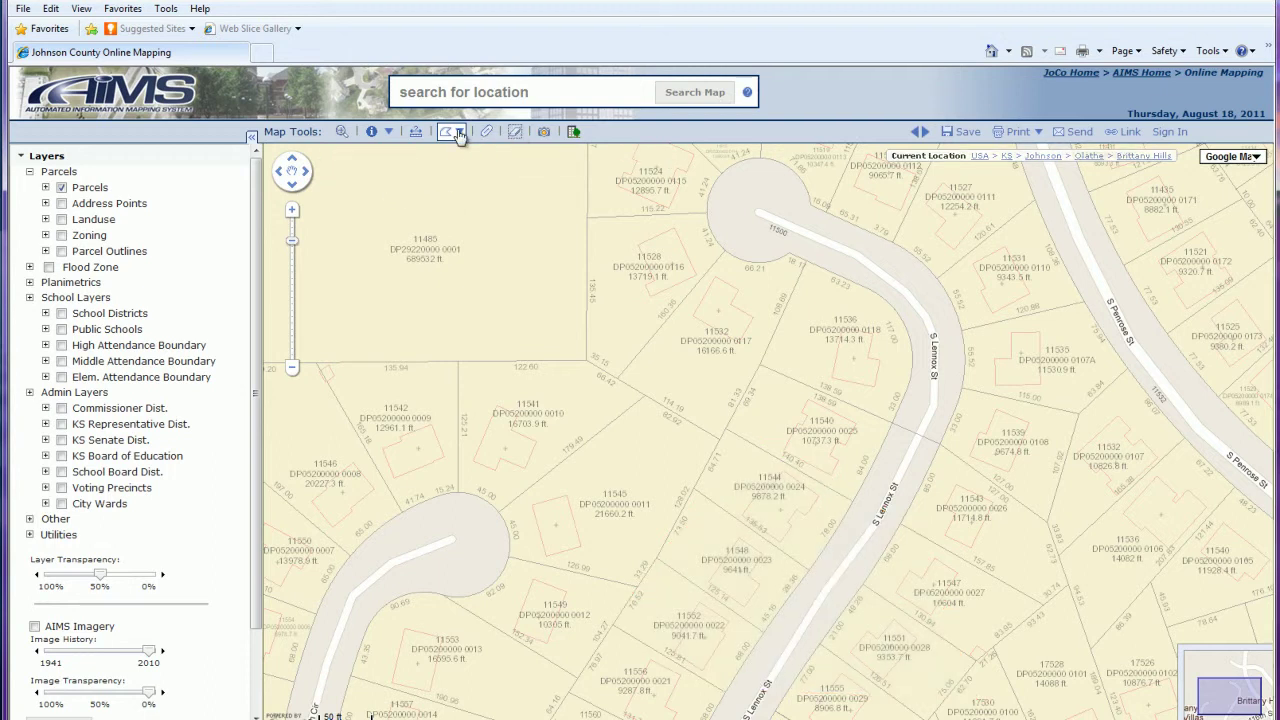
click(458, 133)
click(379, 169)
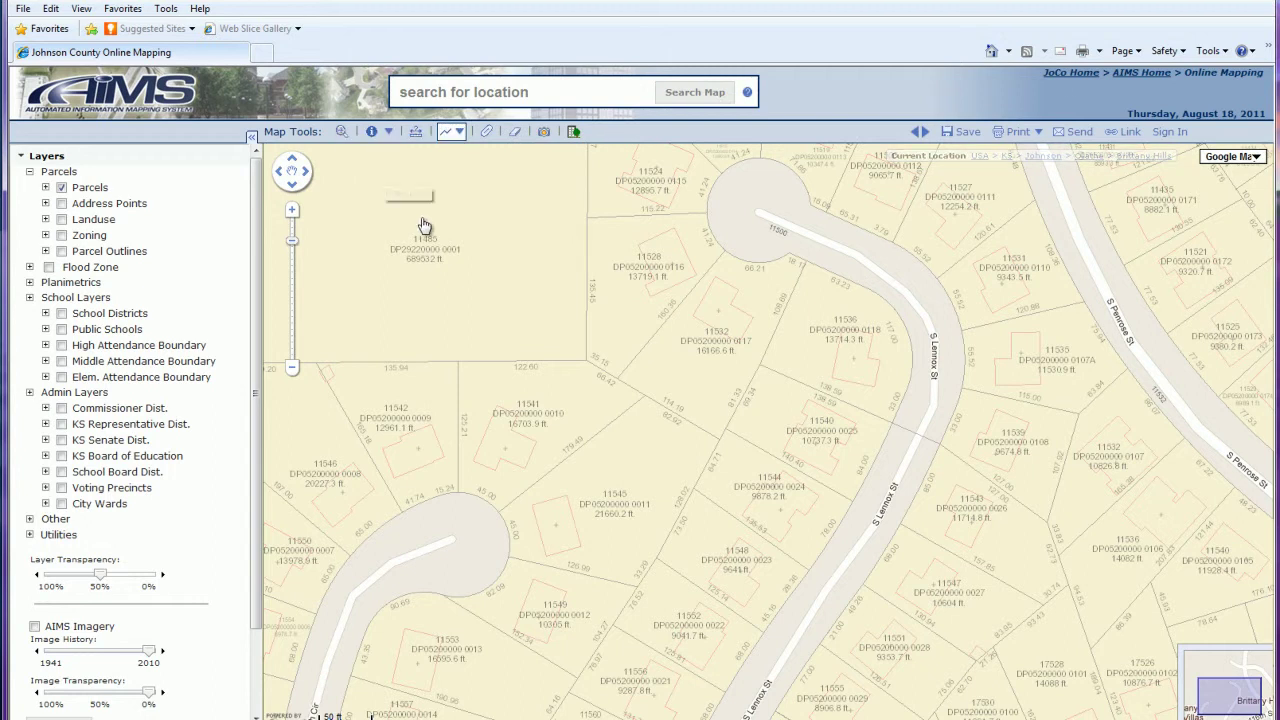
click(604, 394)
click(720, 478)
click(860, 440)
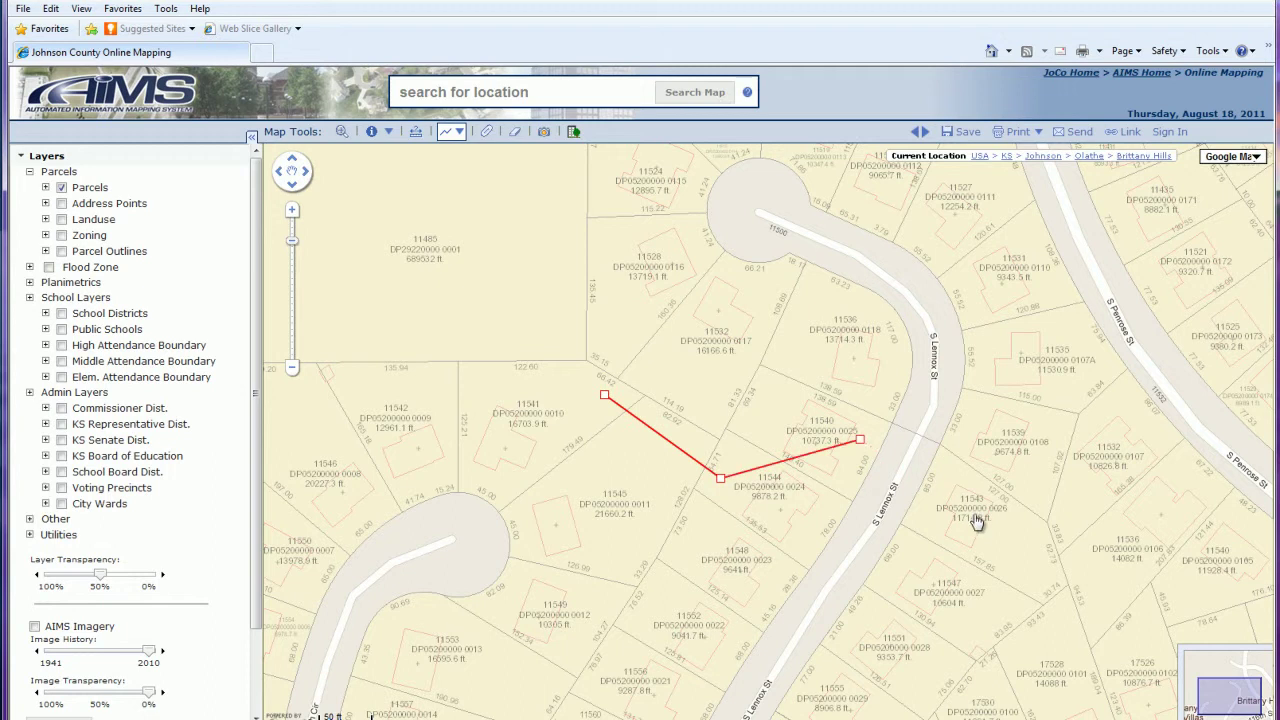
click(974, 517)
double_click(933, 653)
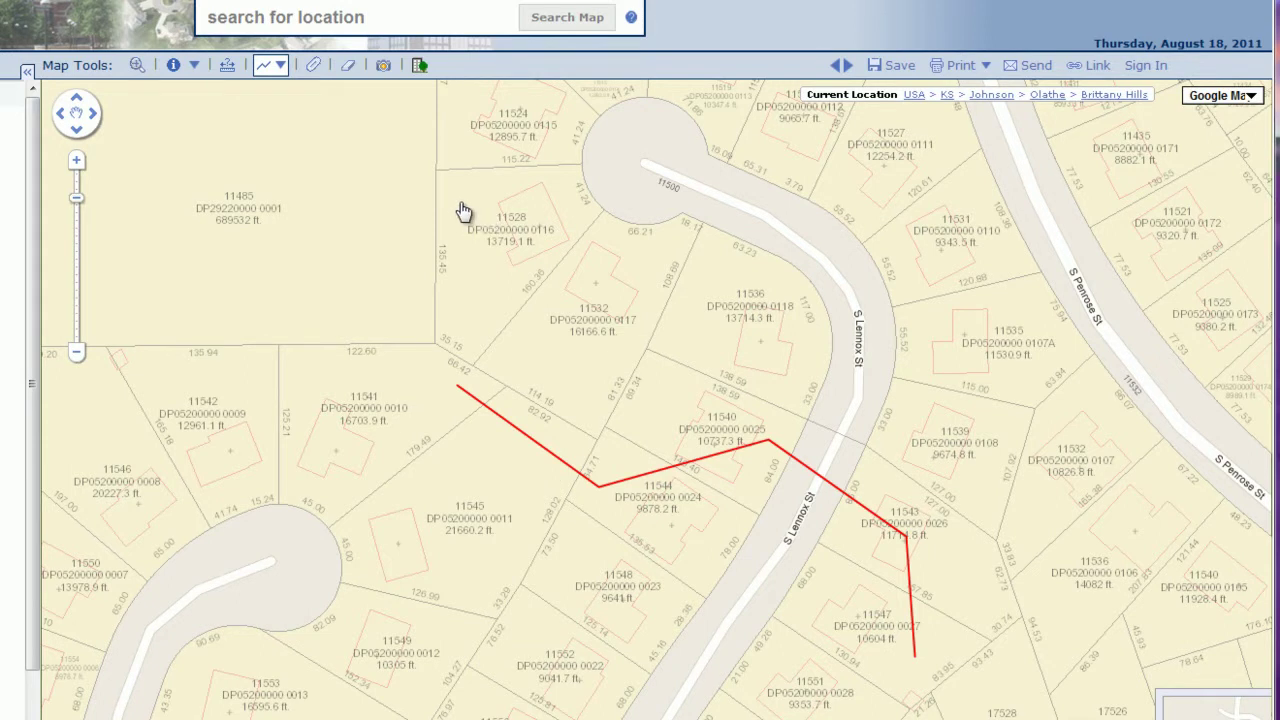
Clear the line, select one parcel with the Point shape, then clear it.
click(349, 66)
click(281, 65)
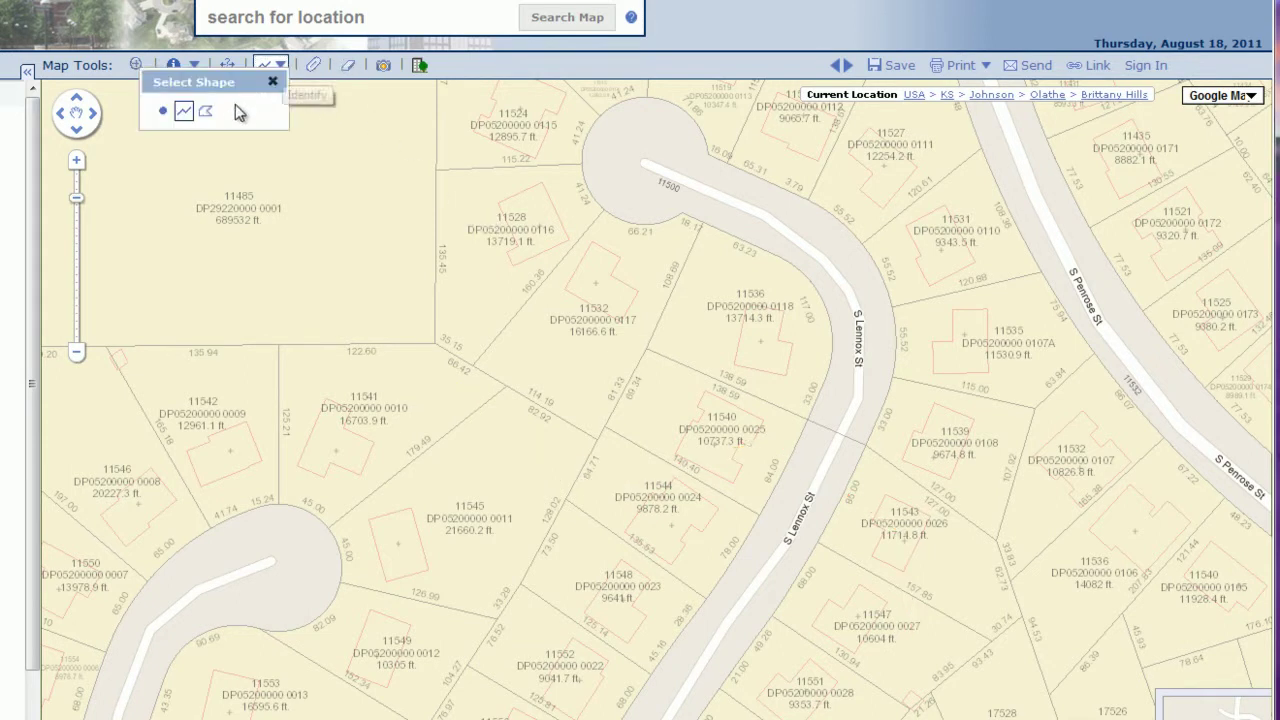
click(164, 111)
click(559, 360)
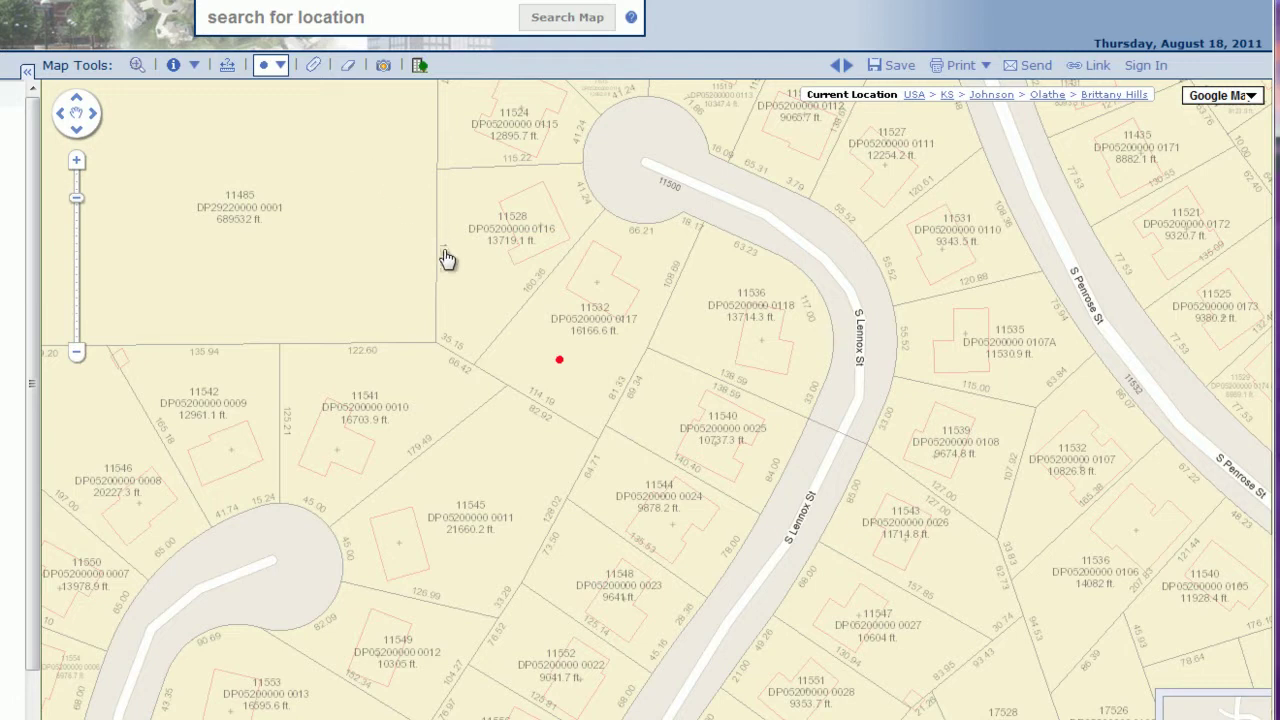
click(348, 66)
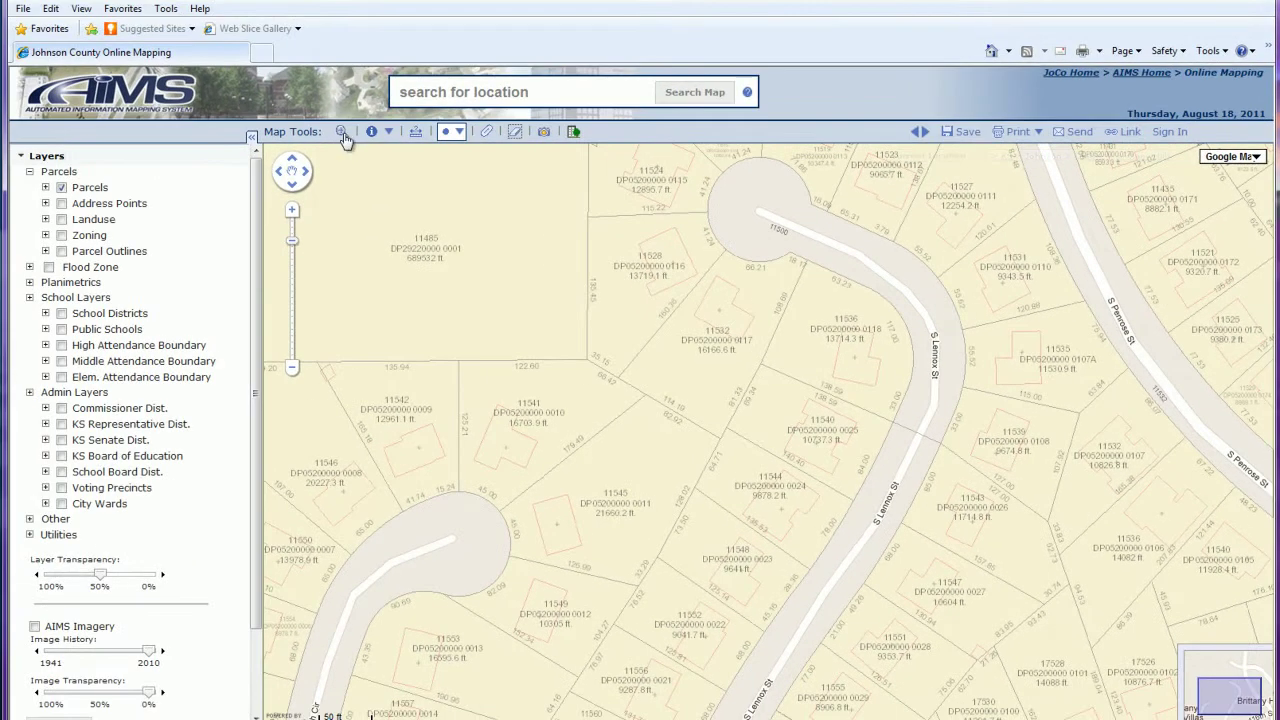
Outline the 0.2-acre lot beside S Lennox St as a polygon and bring up Buffer Features.
click(449, 131)
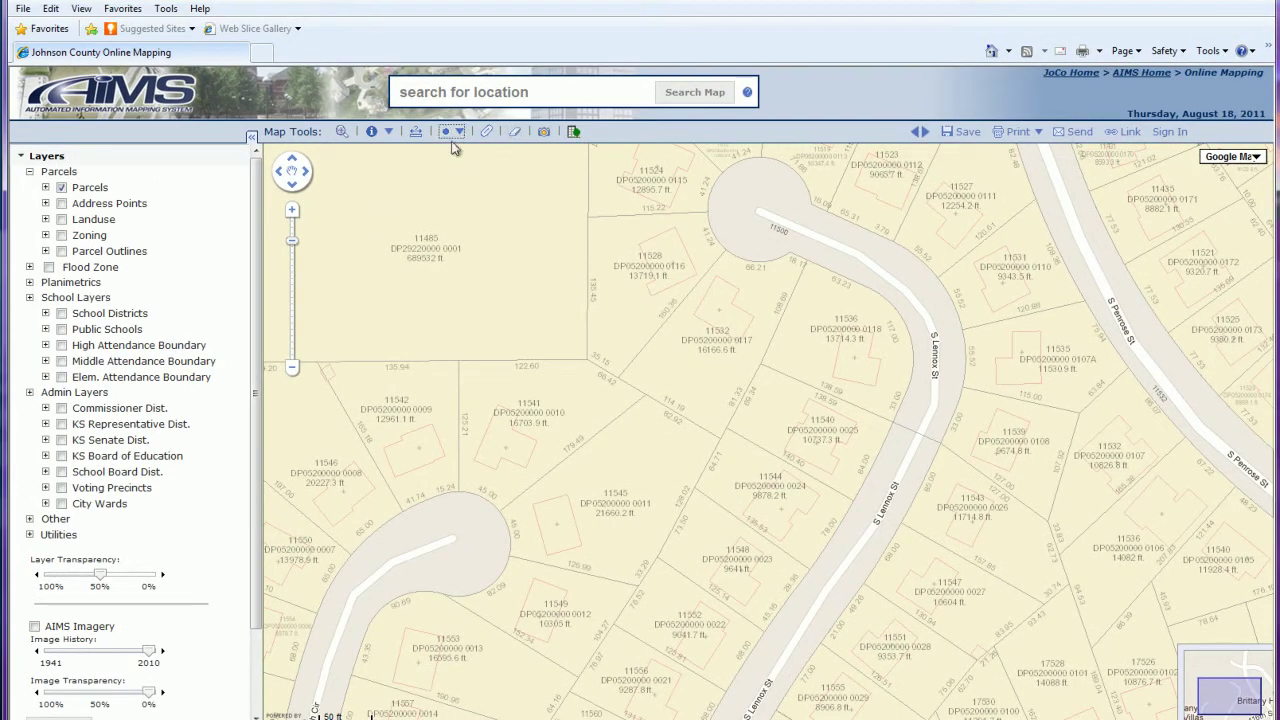
click(458, 134)
click(394, 172)
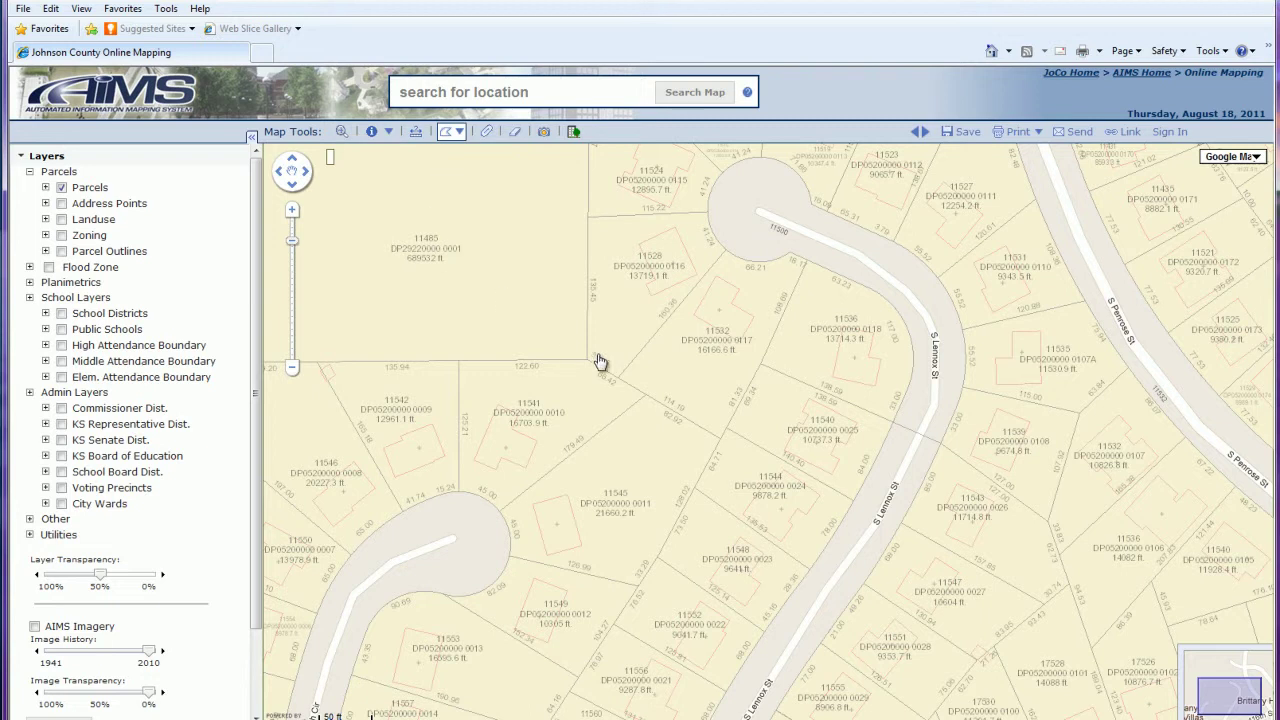
click(628, 432)
click(708, 453)
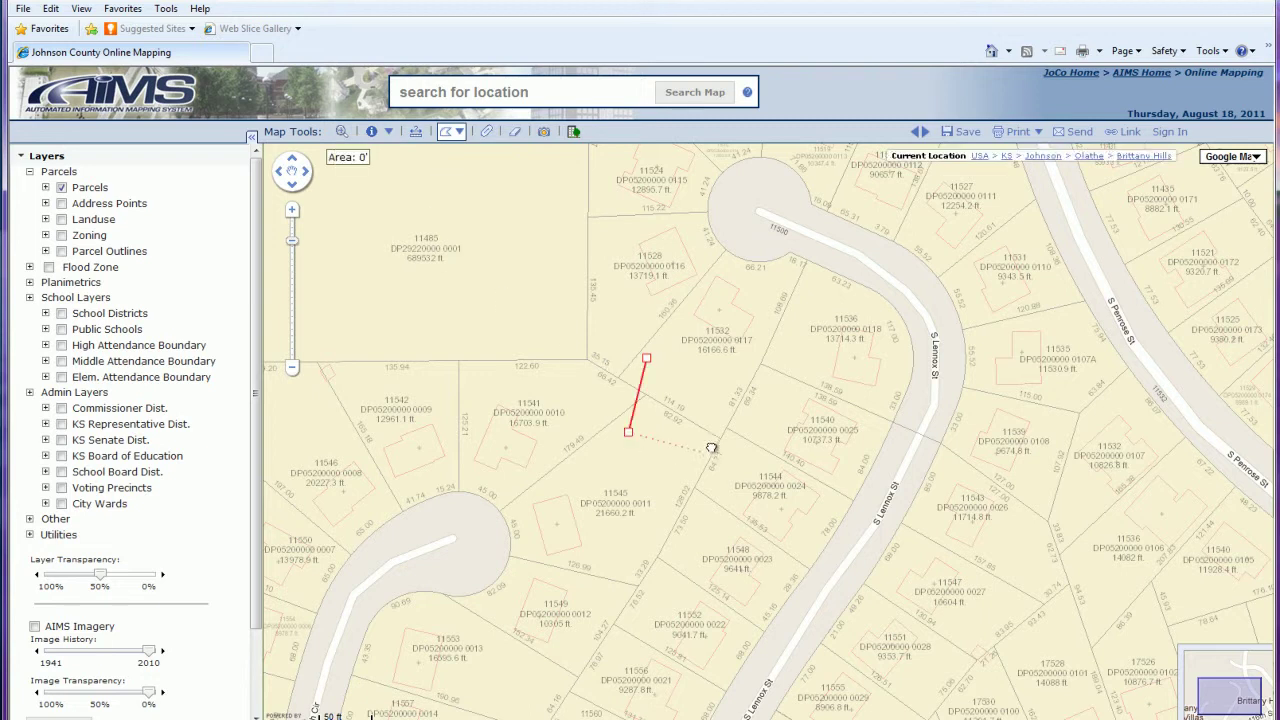
click(727, 381)
double_click(695, 348)
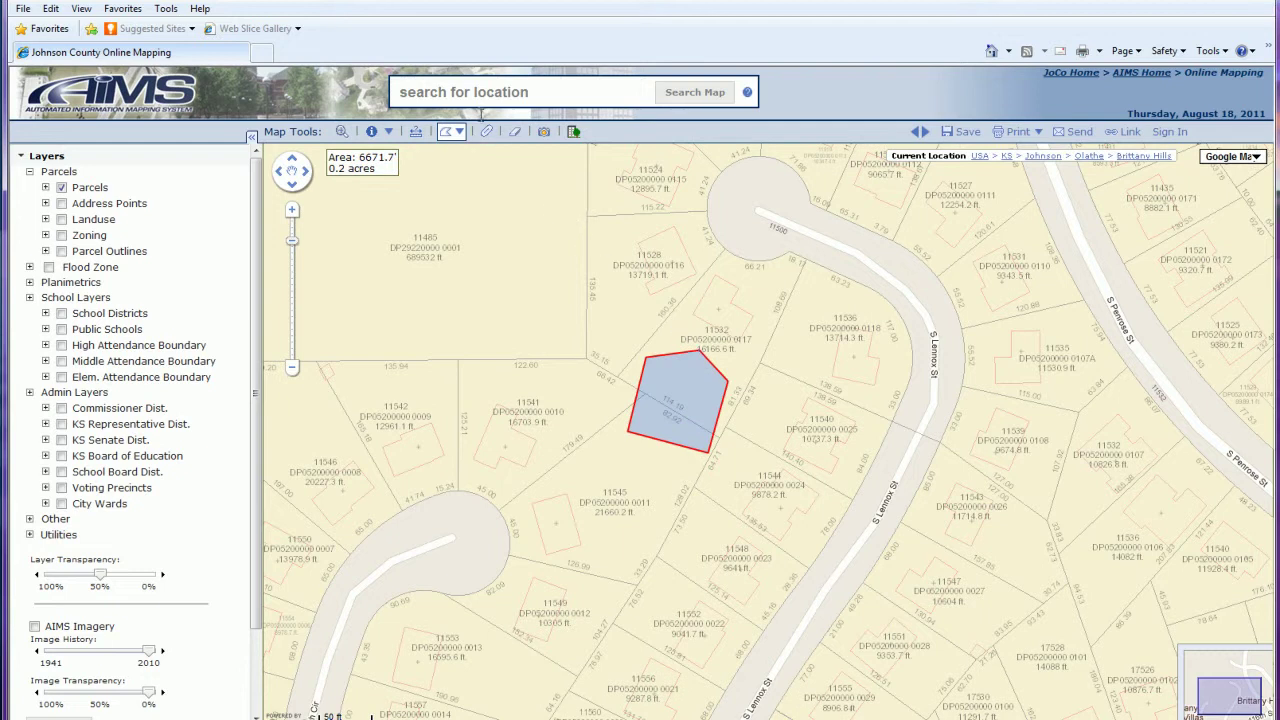
click(488, 134)
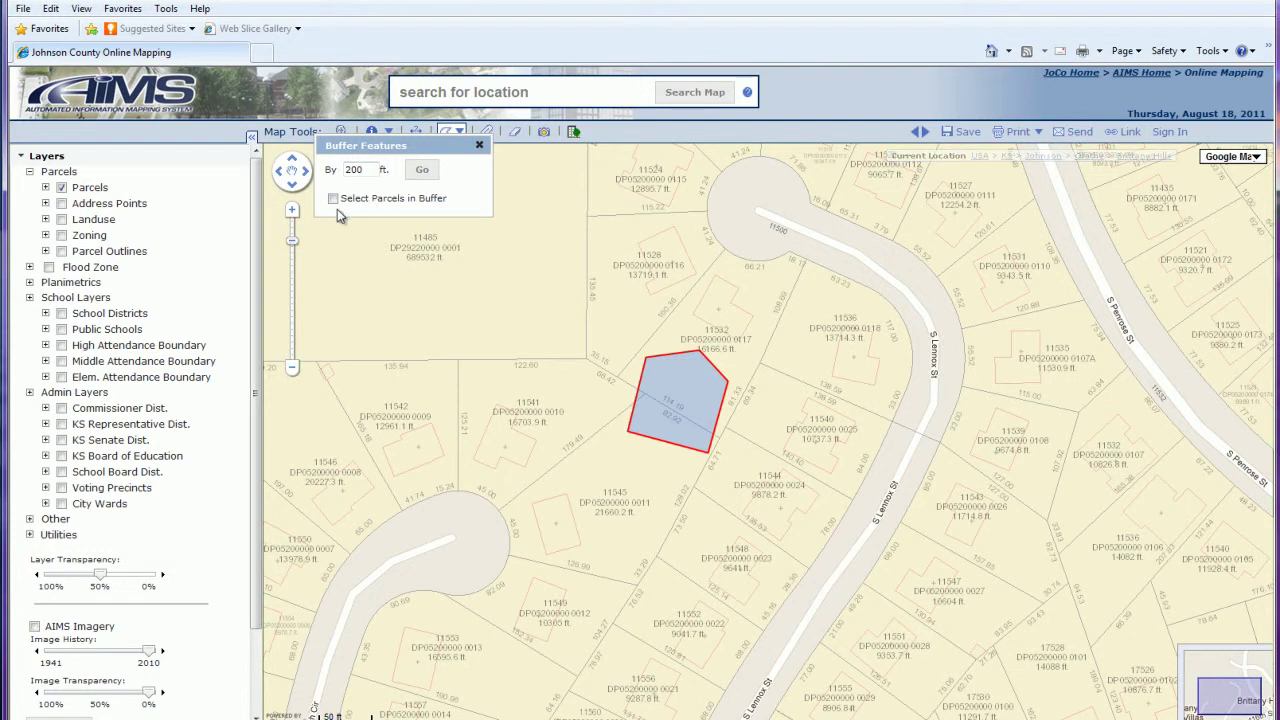
Run the 200 ft buffer, then zoom out and pan to show all selected parcels including the church.
click(422, 172)
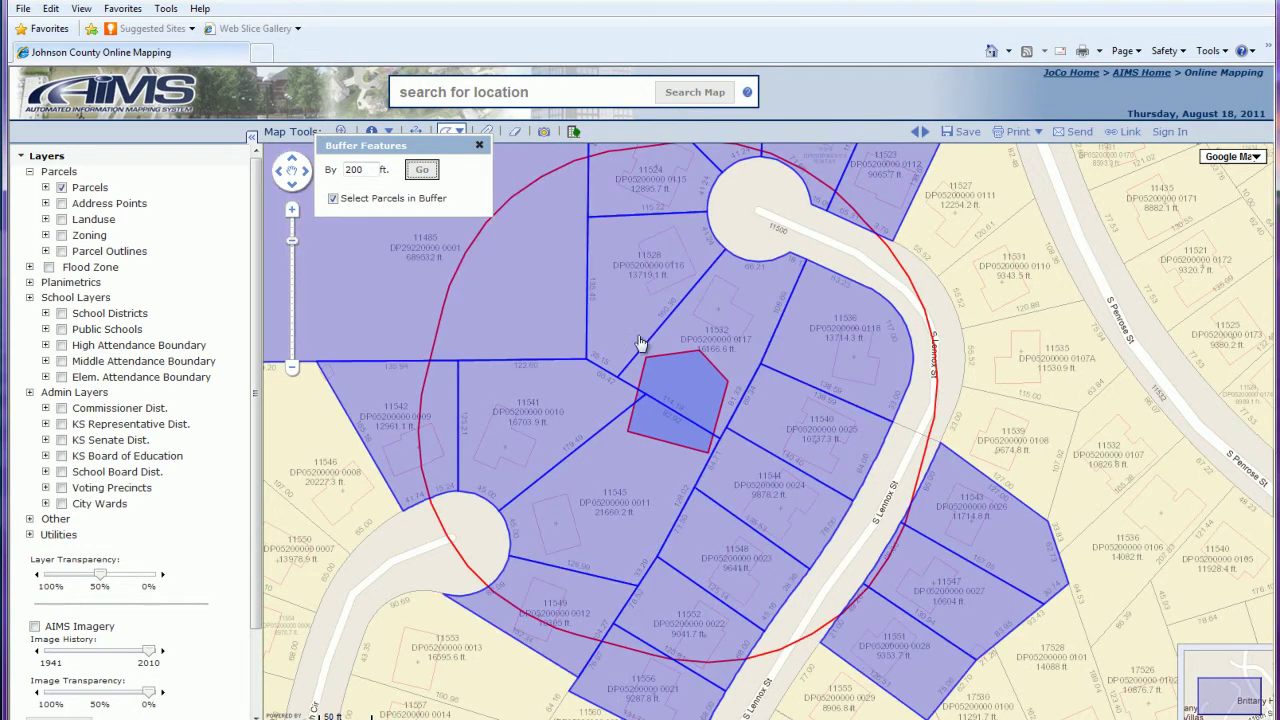
click(479, 145)
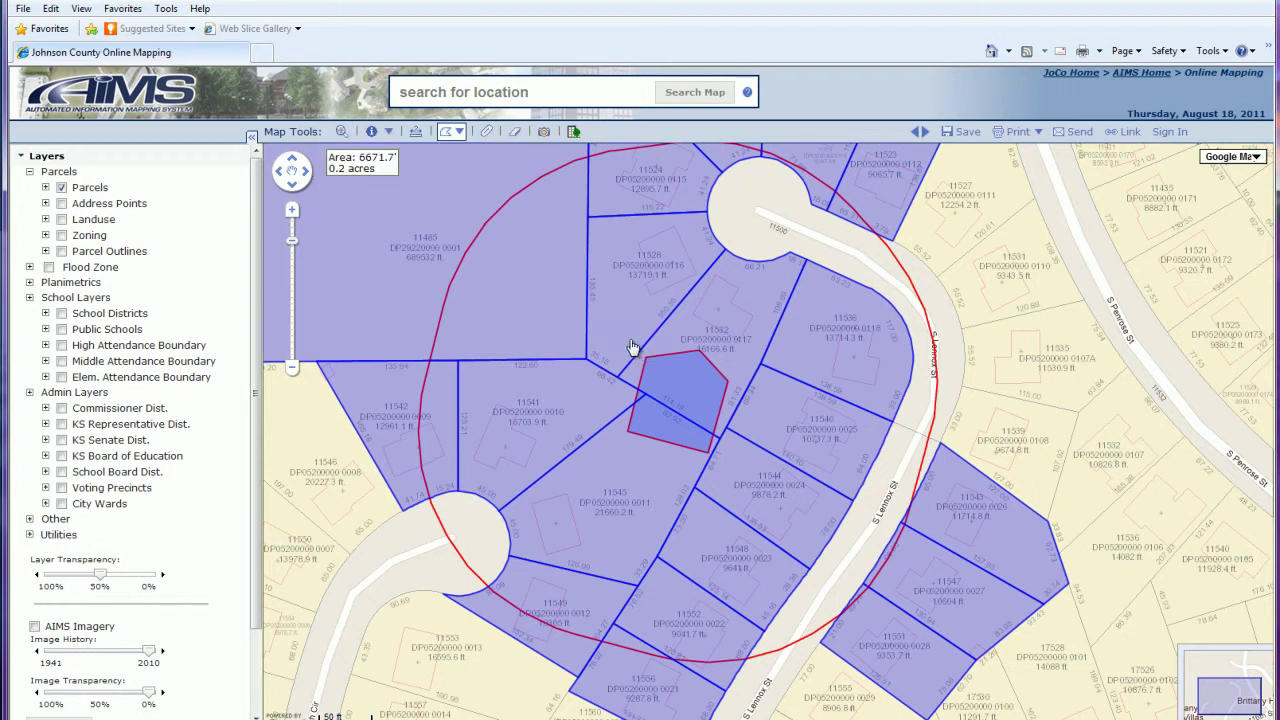
scroll(634, 347, down, 1)
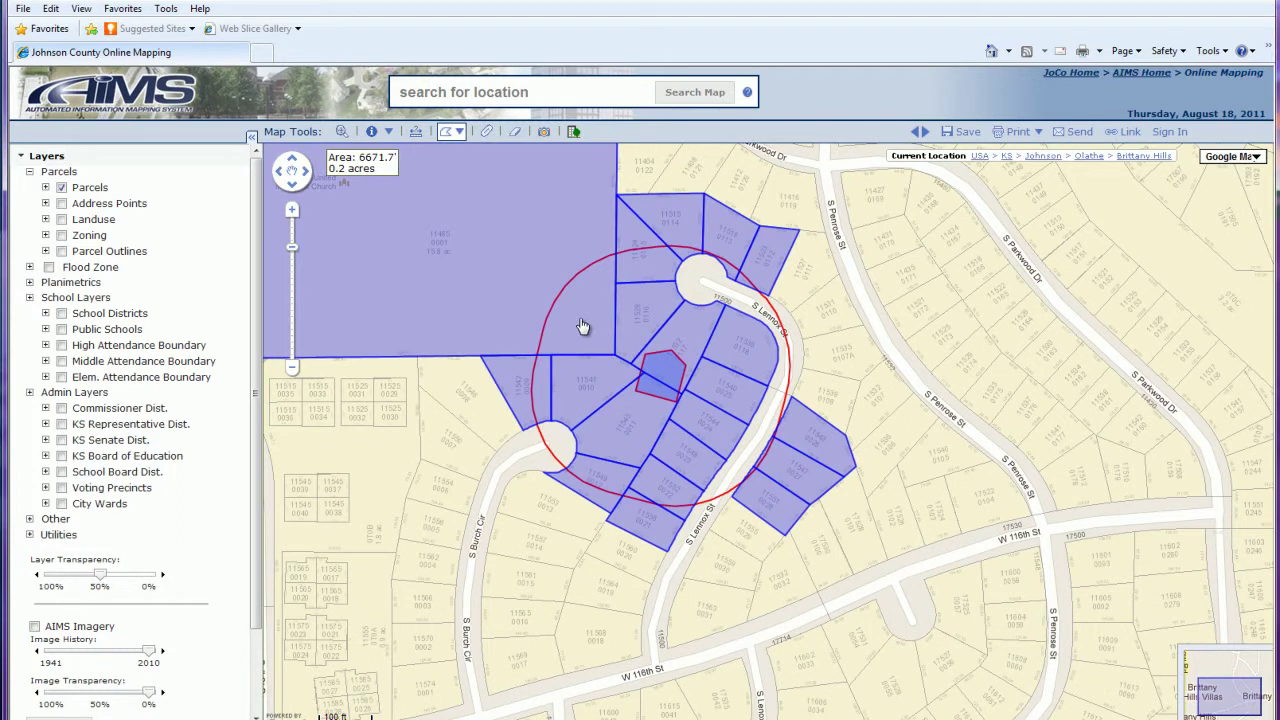
scroll(583, 326, down, 1)
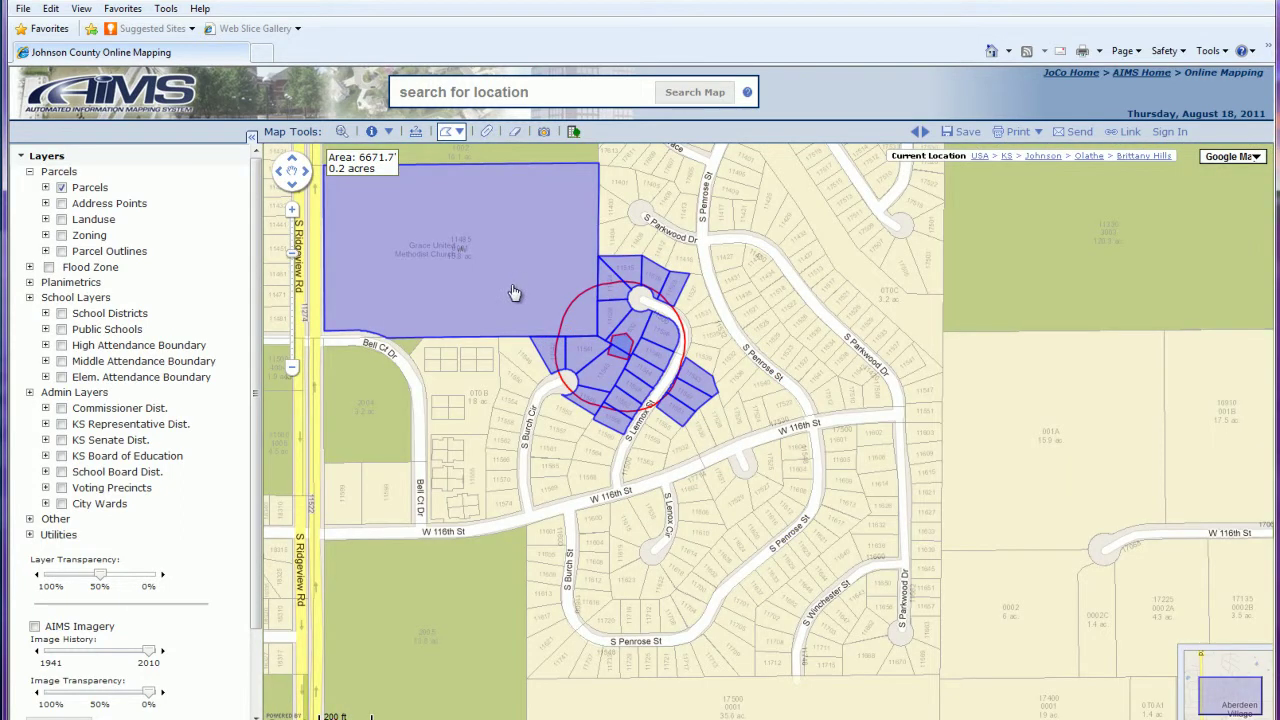
click(447, 133)
drag(534, 455, 622, 572)
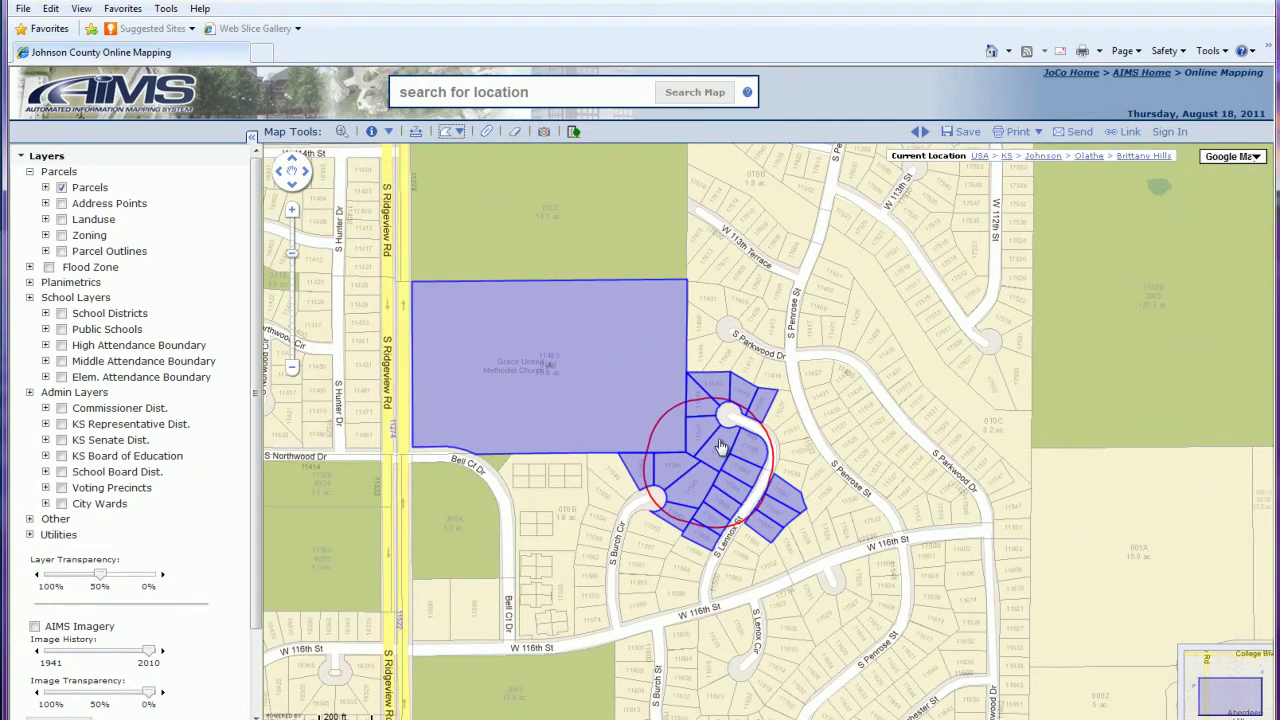
Set the Identify tool to report on the Parcels layer.
click(370, 132)
click(388, 132)
click(171, 169)
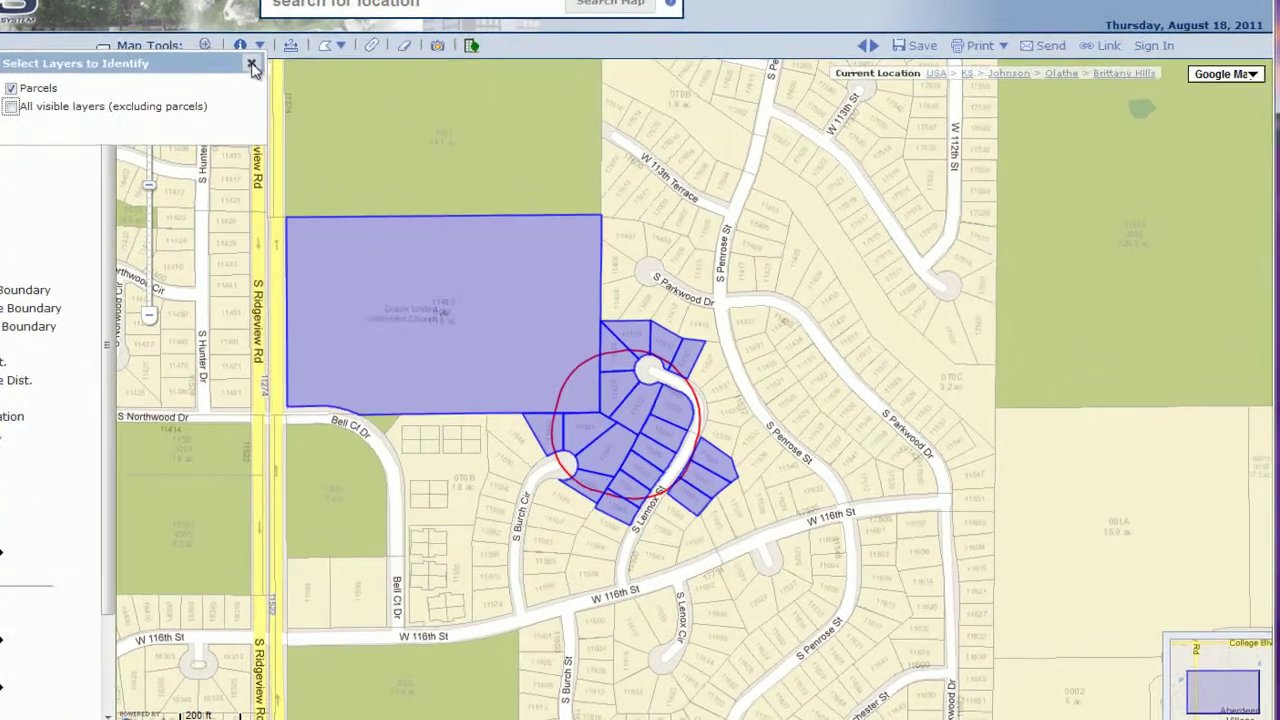
click(253, 67)
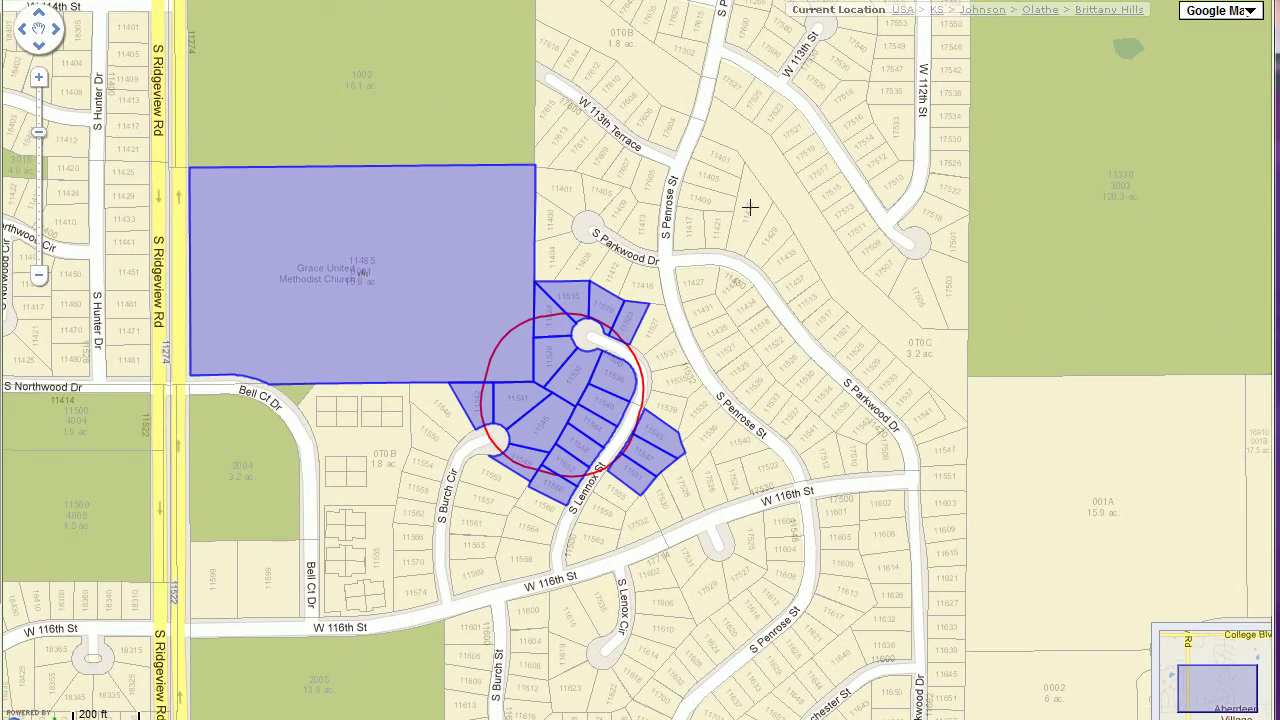
View one parcel's details and photo, clear the buffer selection, and identify the S Lennox St cul-de-sac lot.
click(750, 207)
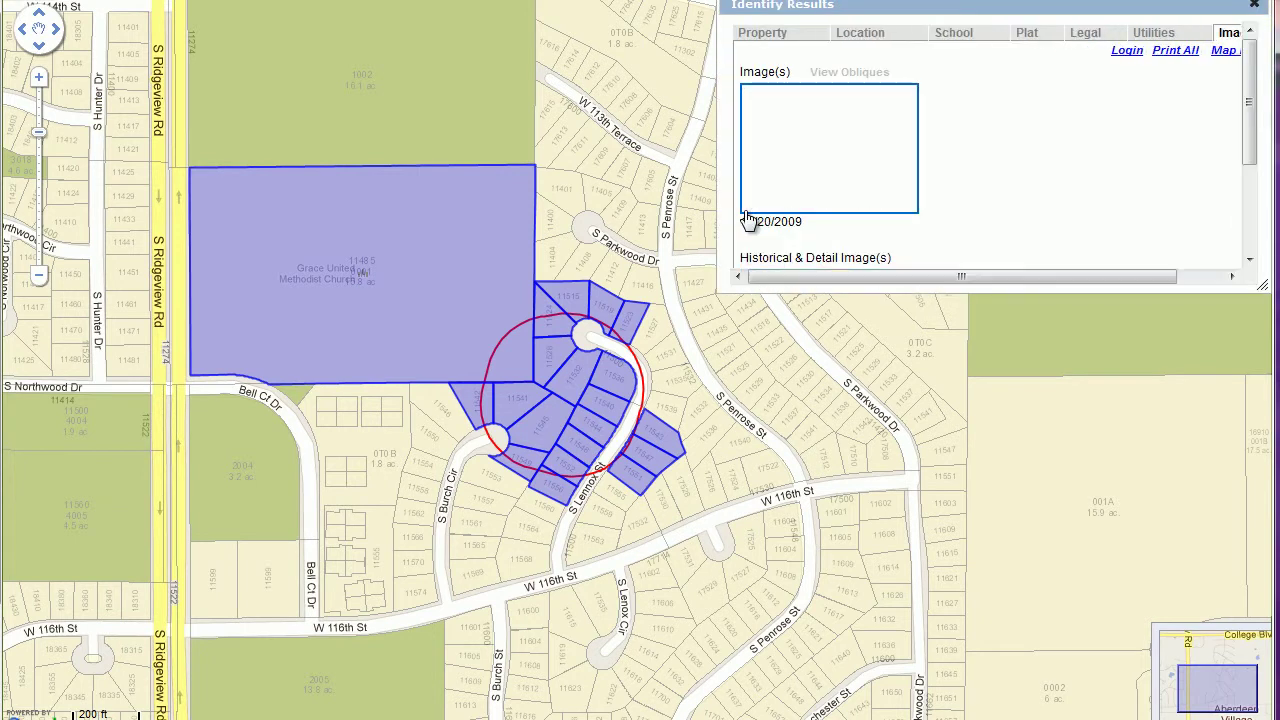
click(1256, 8)
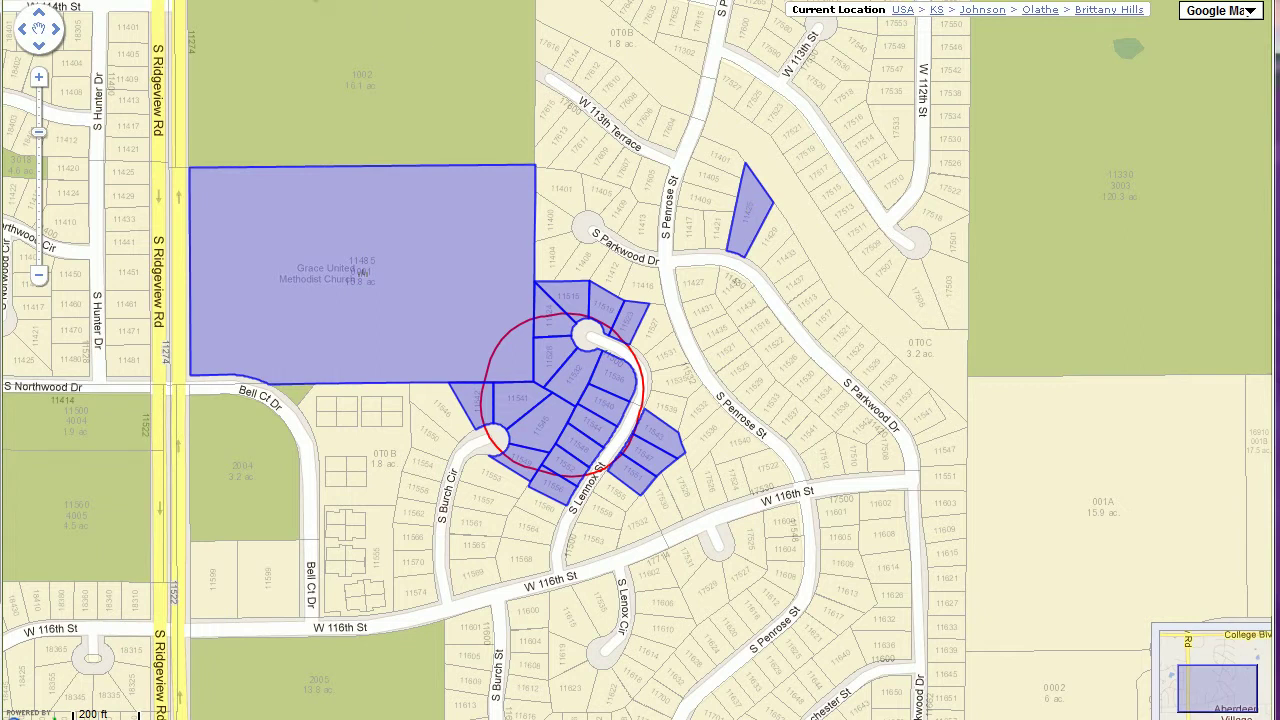
click(320, 8)
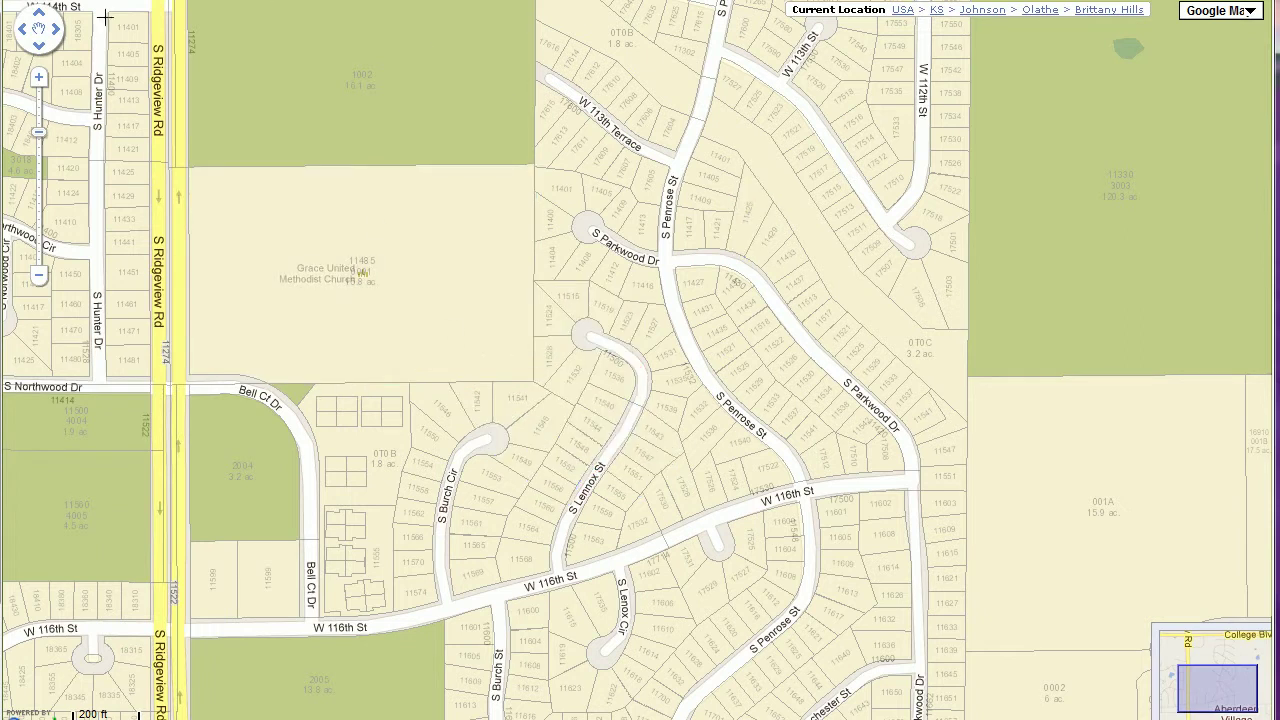
click(565, 386)
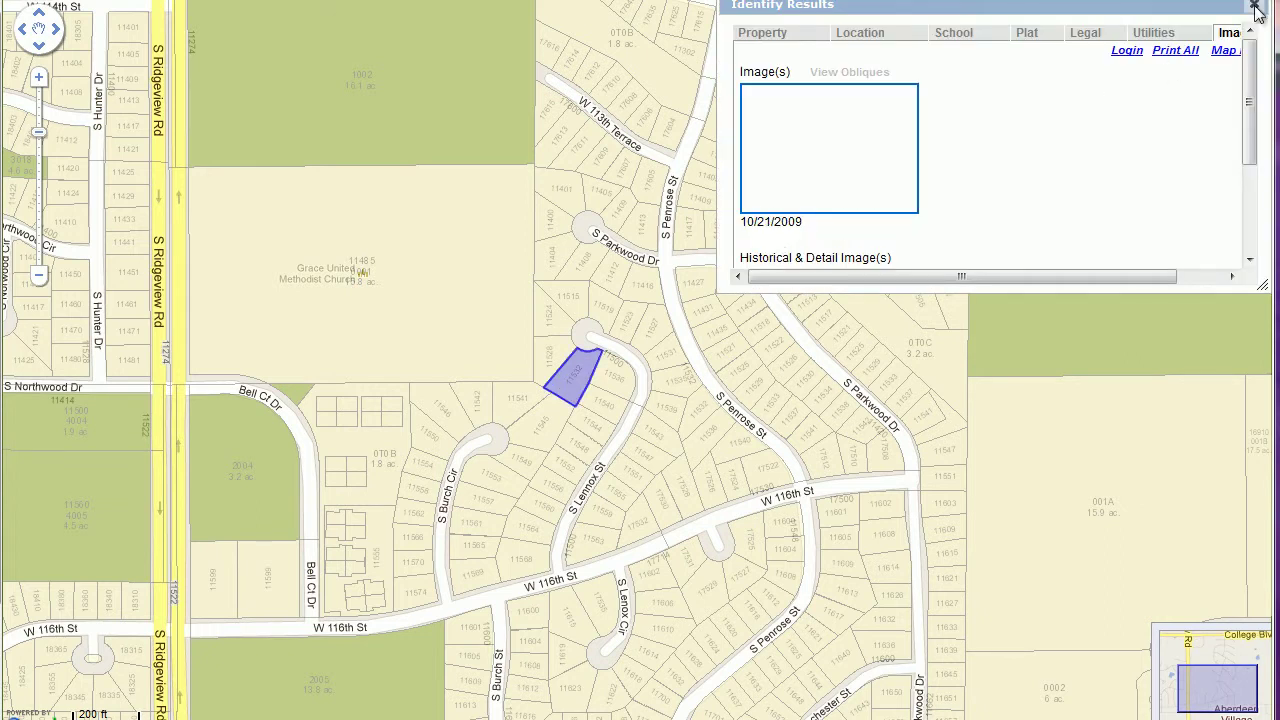
Select parcels within 200 ft of the cul-de-sac lot, then clear the selection and circle.
click(1255, 10)
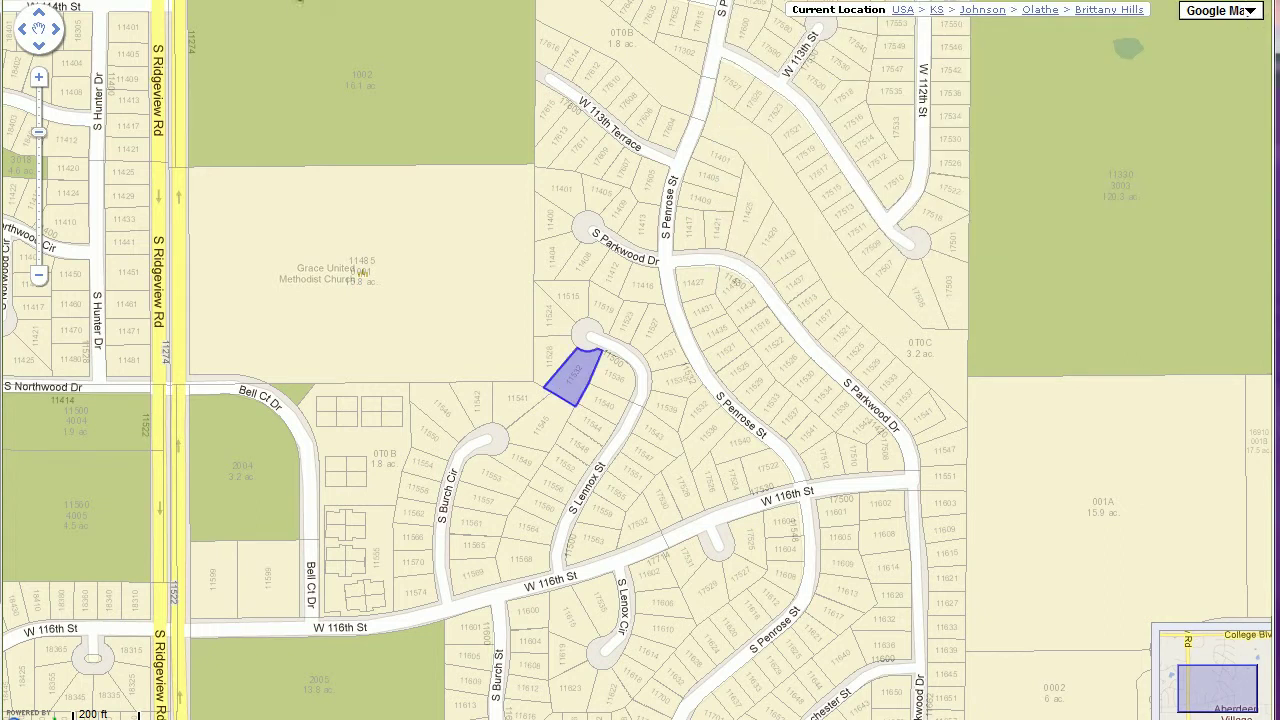
click(326, 6)
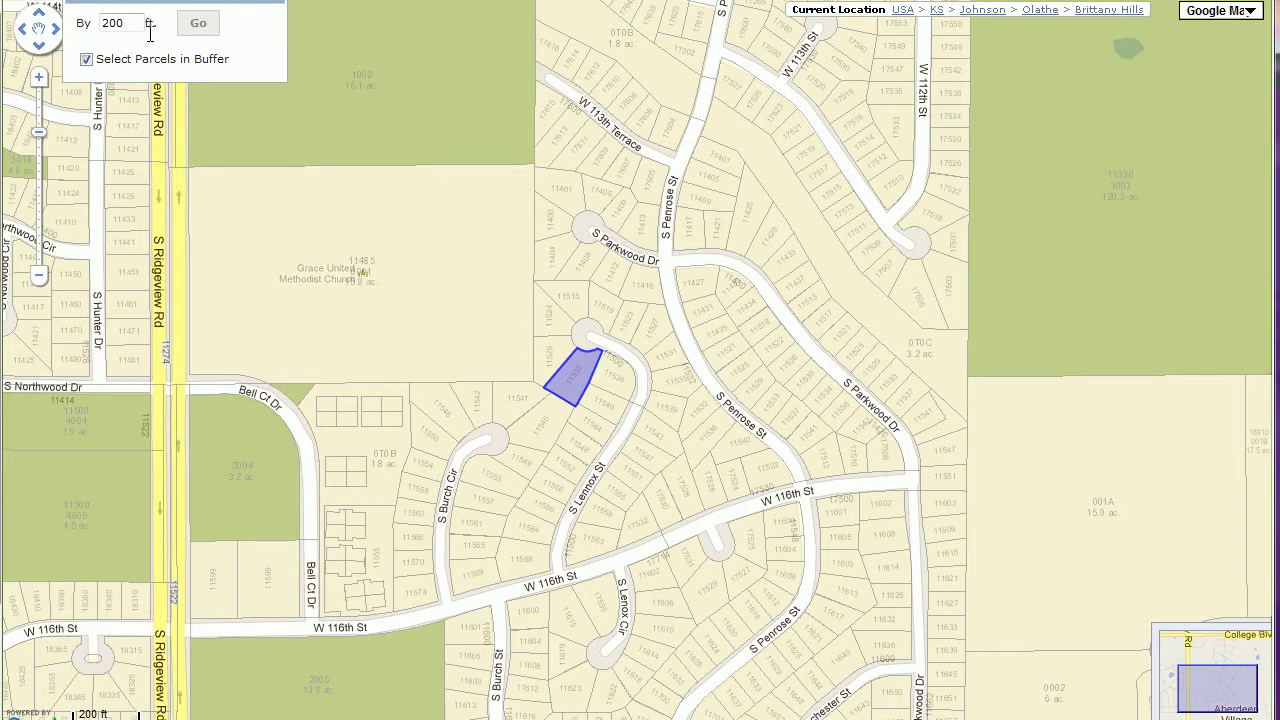
click(205, 27)
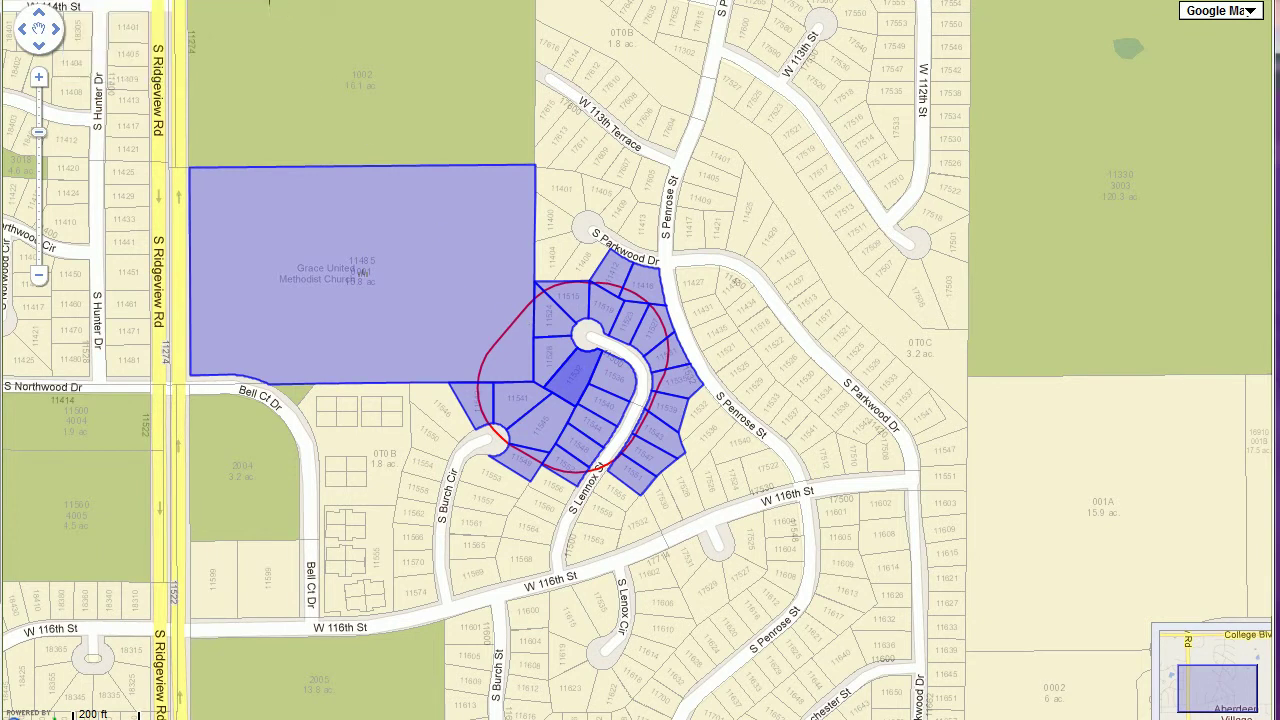
click(325, 5)
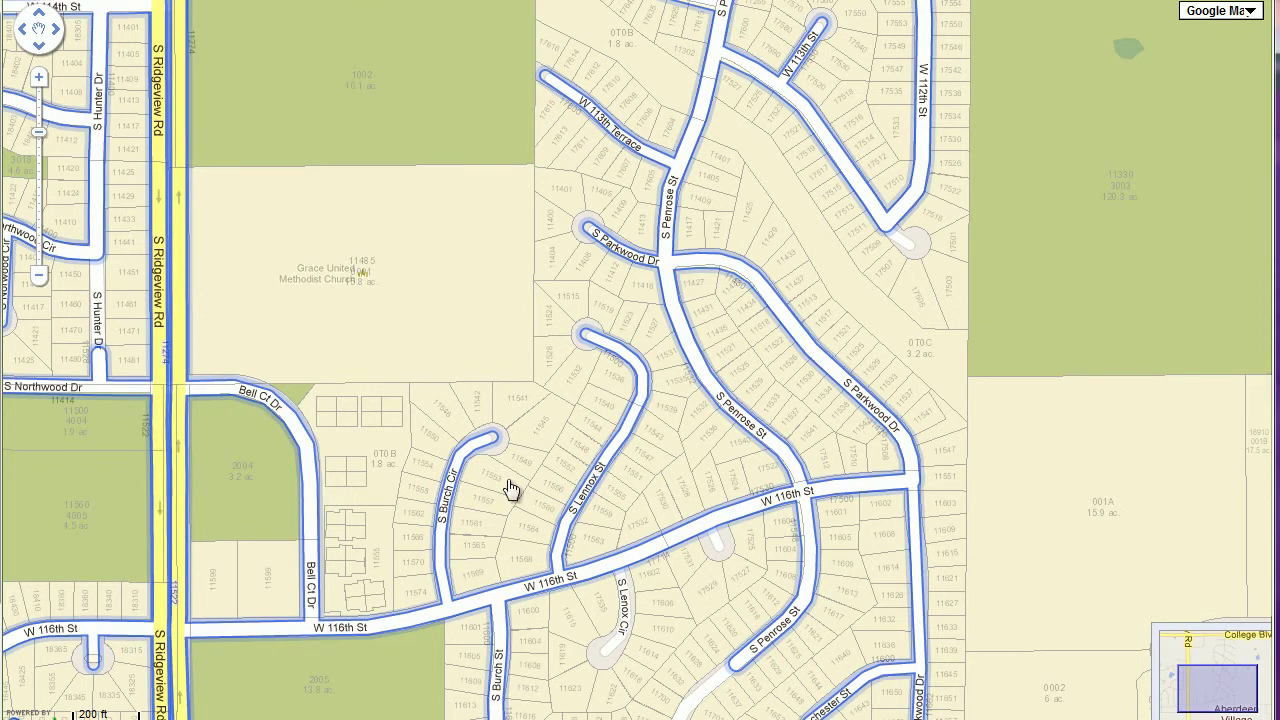
Open Street View on Bell Ct Dr, turn it toward the houses and down the street, then close it.
click(310, 470)
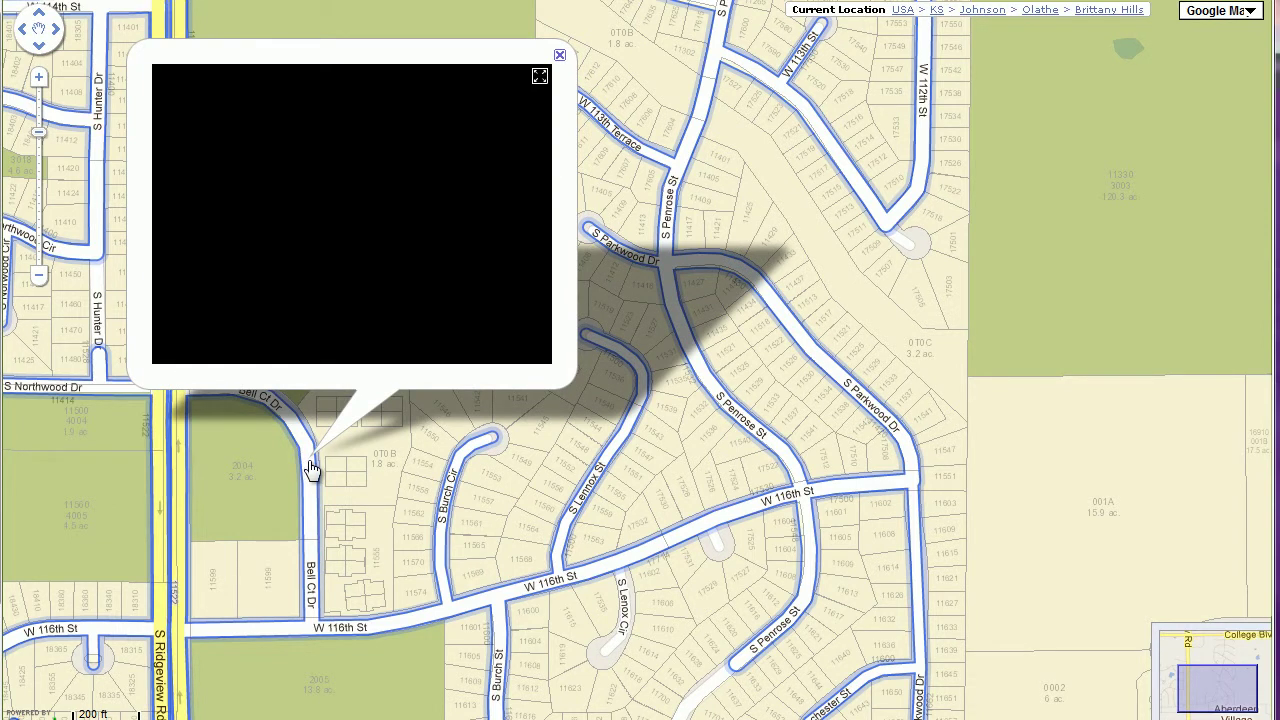
drag(320, 236, 442, 221)
drag(291, 214, 308, 211)
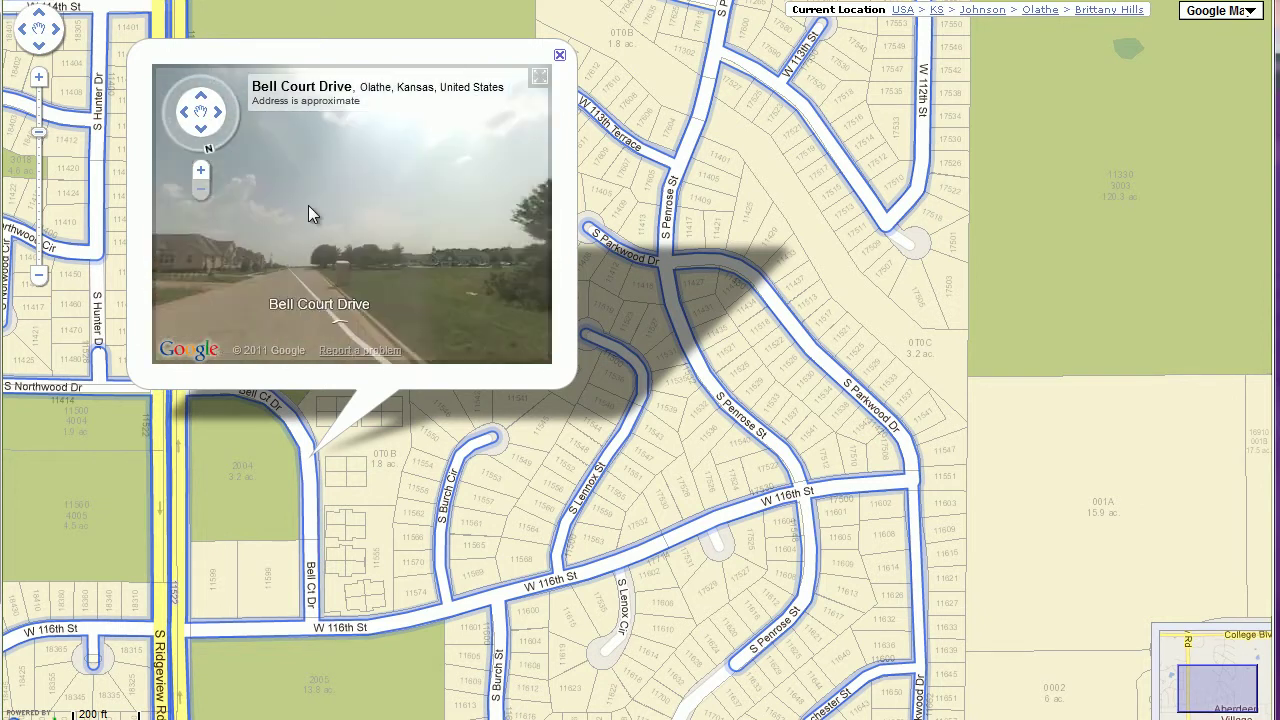
click(560, 56)
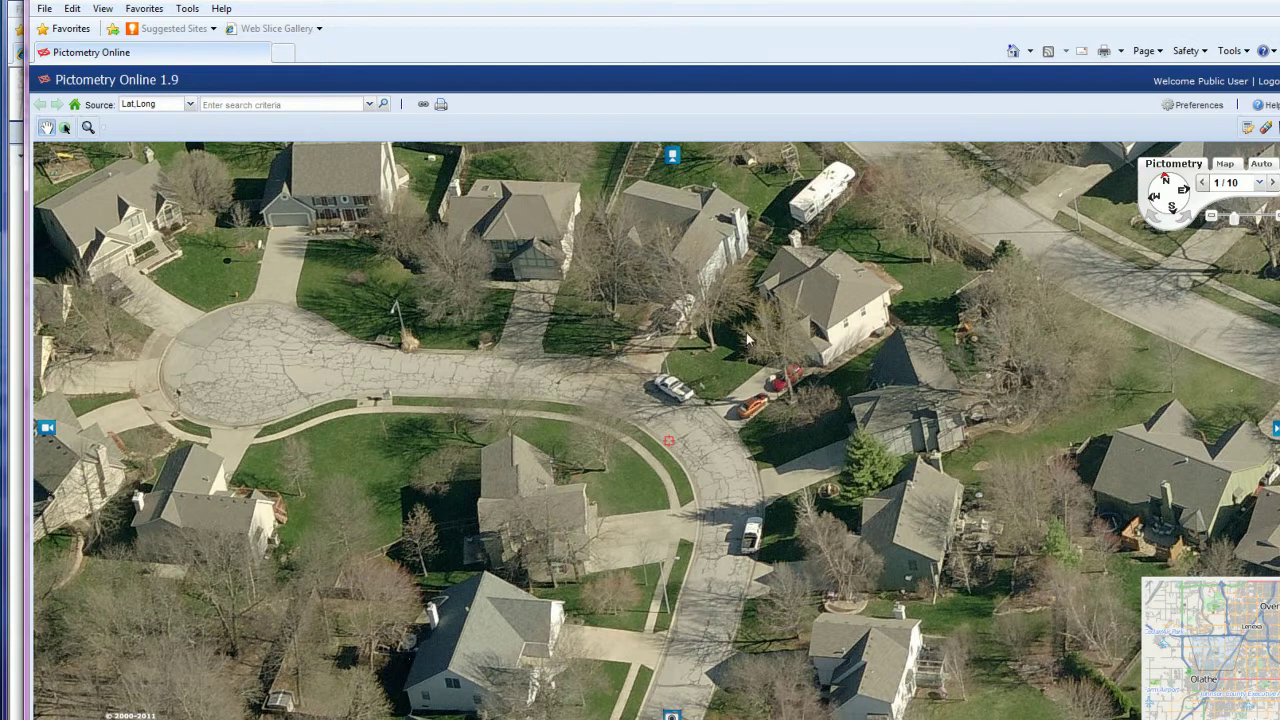
Pan the oblique aerial image around the cul-de-sac, then switch back to the AIMS parcel map.
click(786, 336)
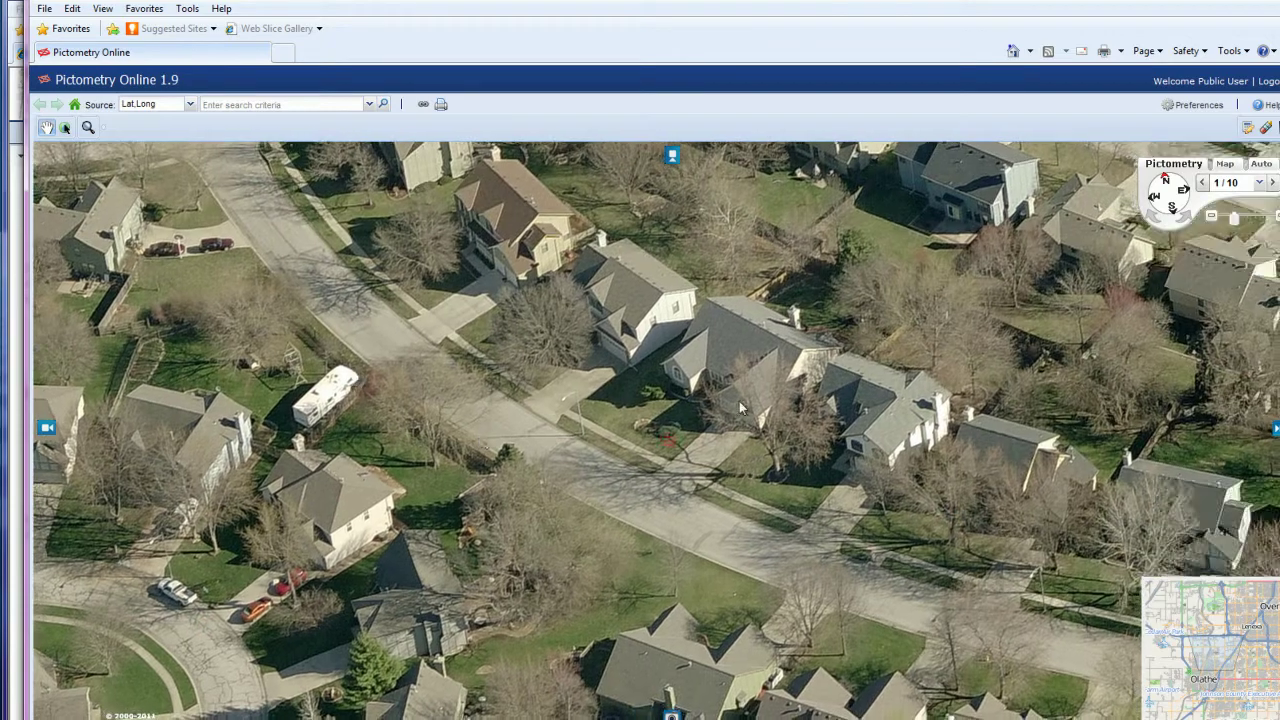
drag(739, 401, 866, 120)
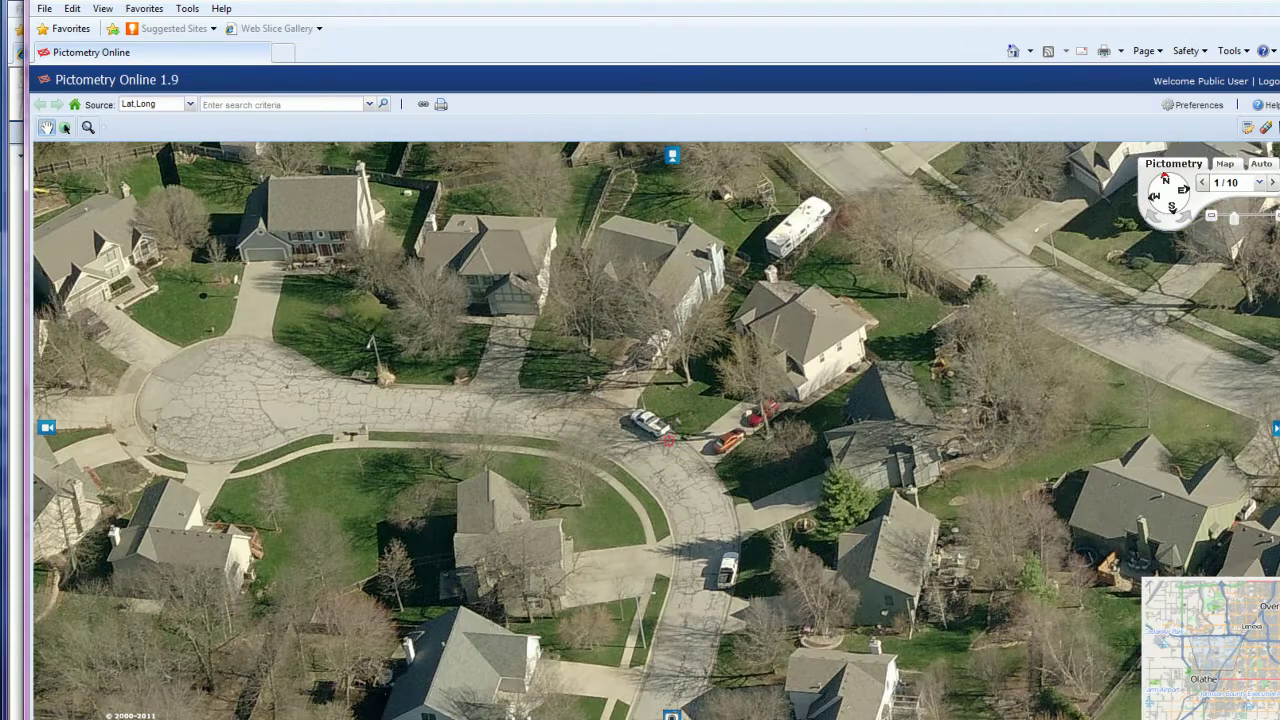
click(1176, 1)
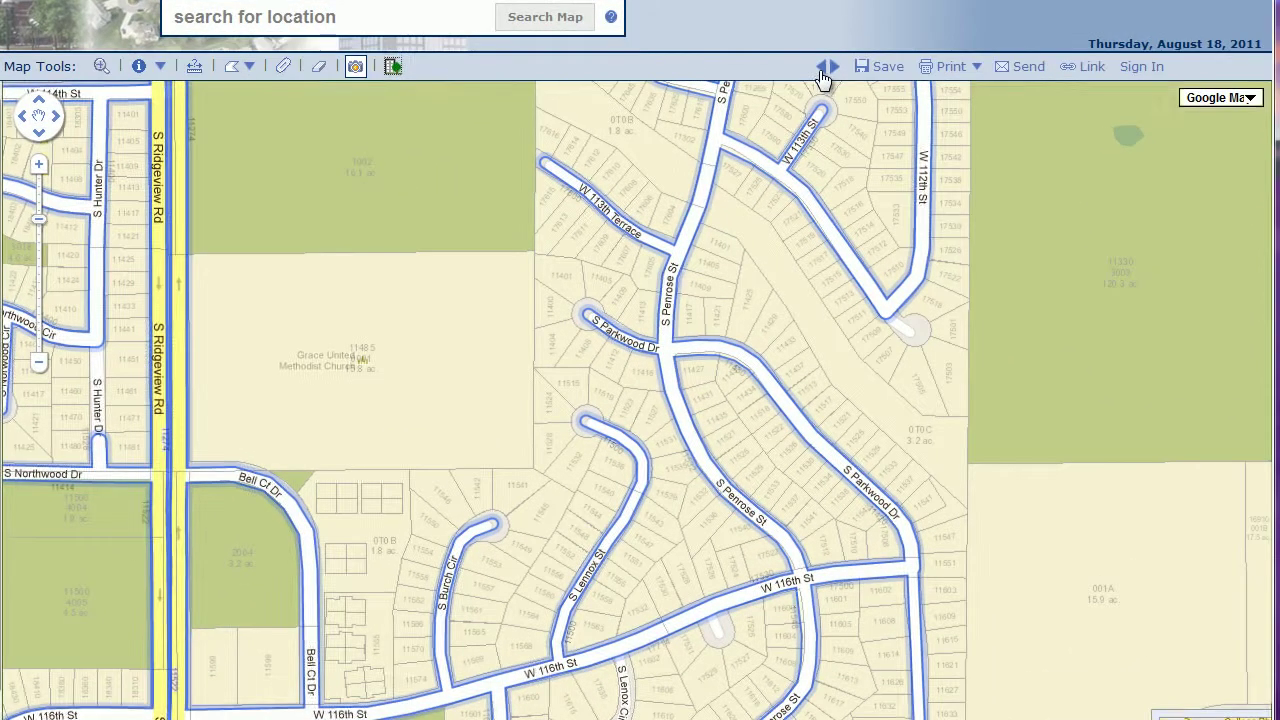
click(821, 68)
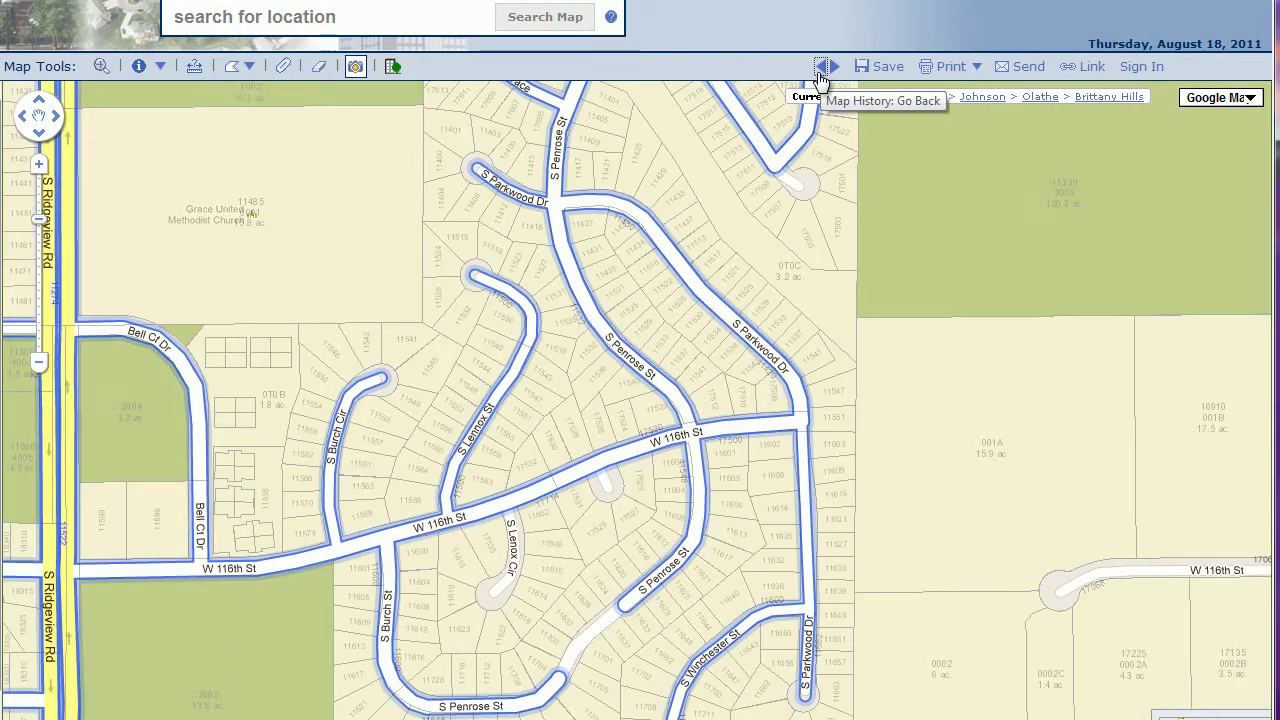
click(833, 70)
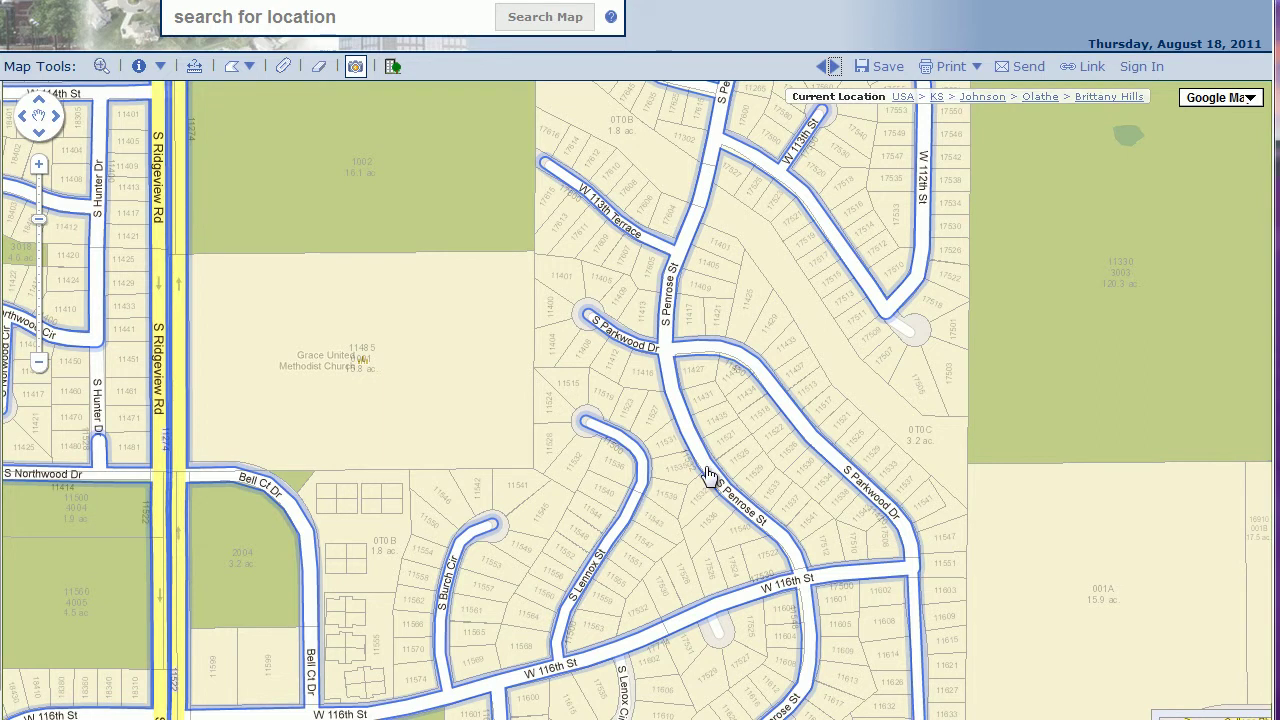
click(886, 66)
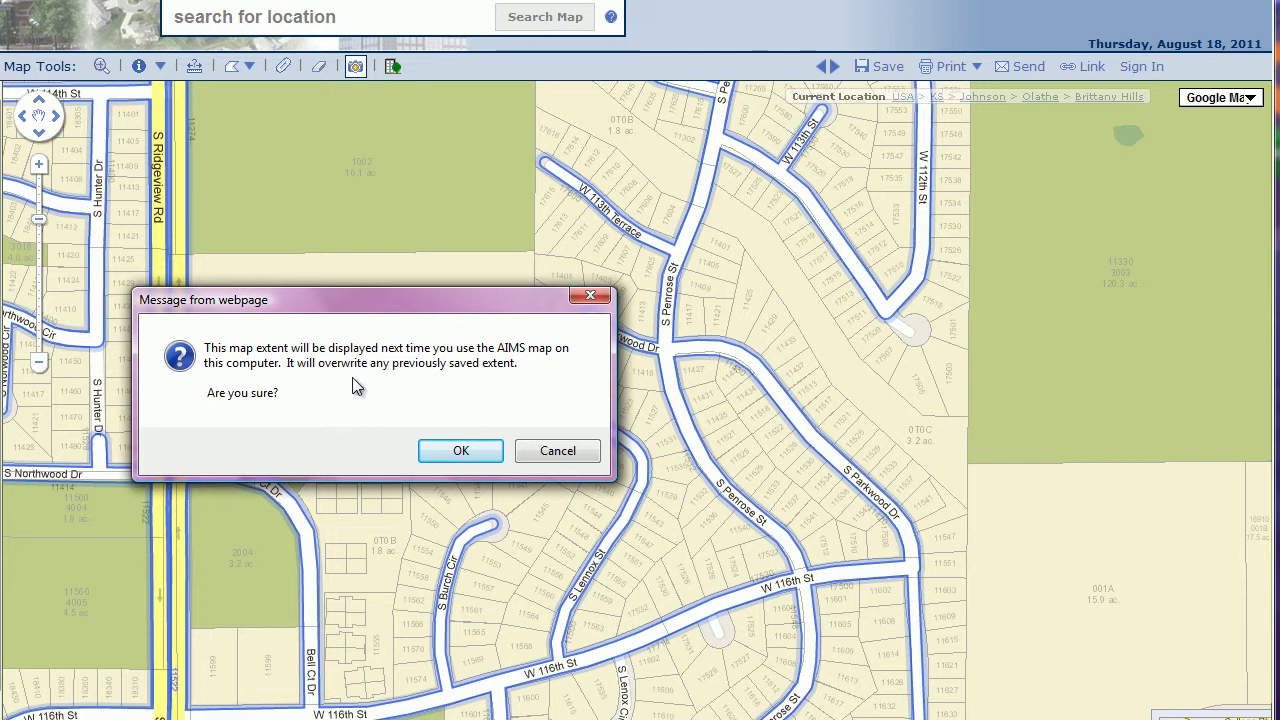
click(565, 452)
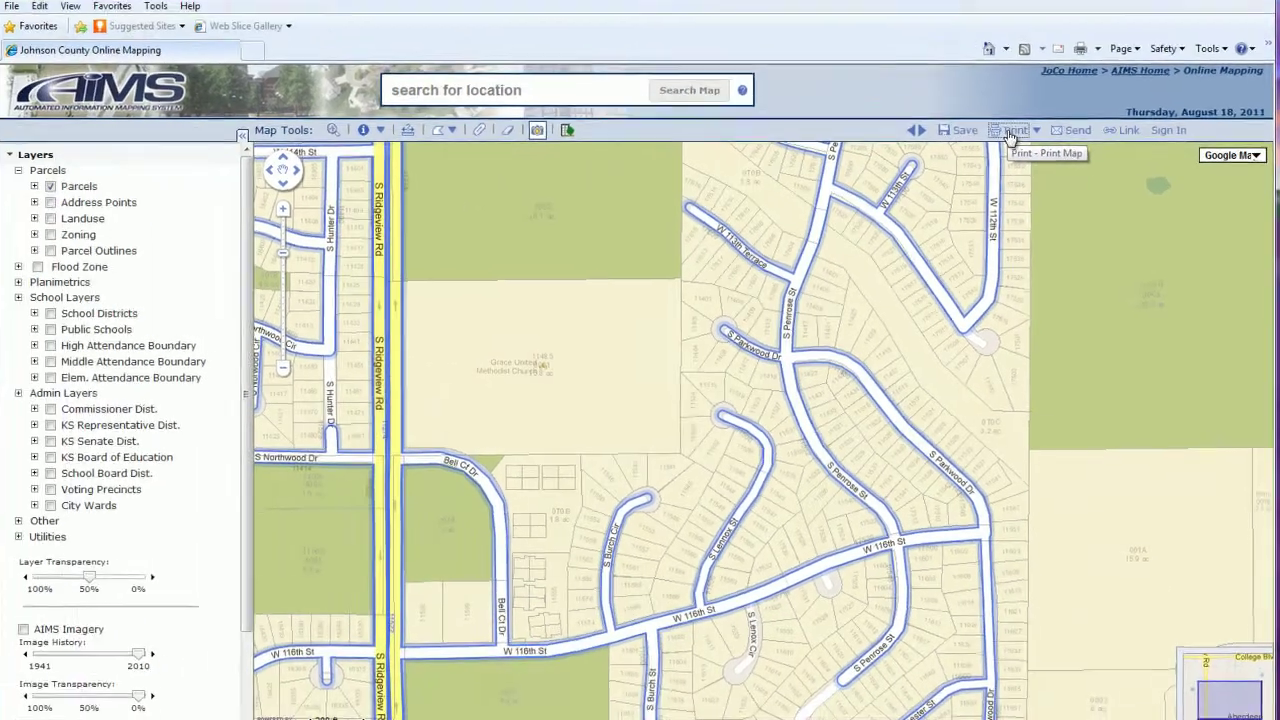
Load the landscape print page with all content, then switch to the Portrait print layout.
click(940, 78)
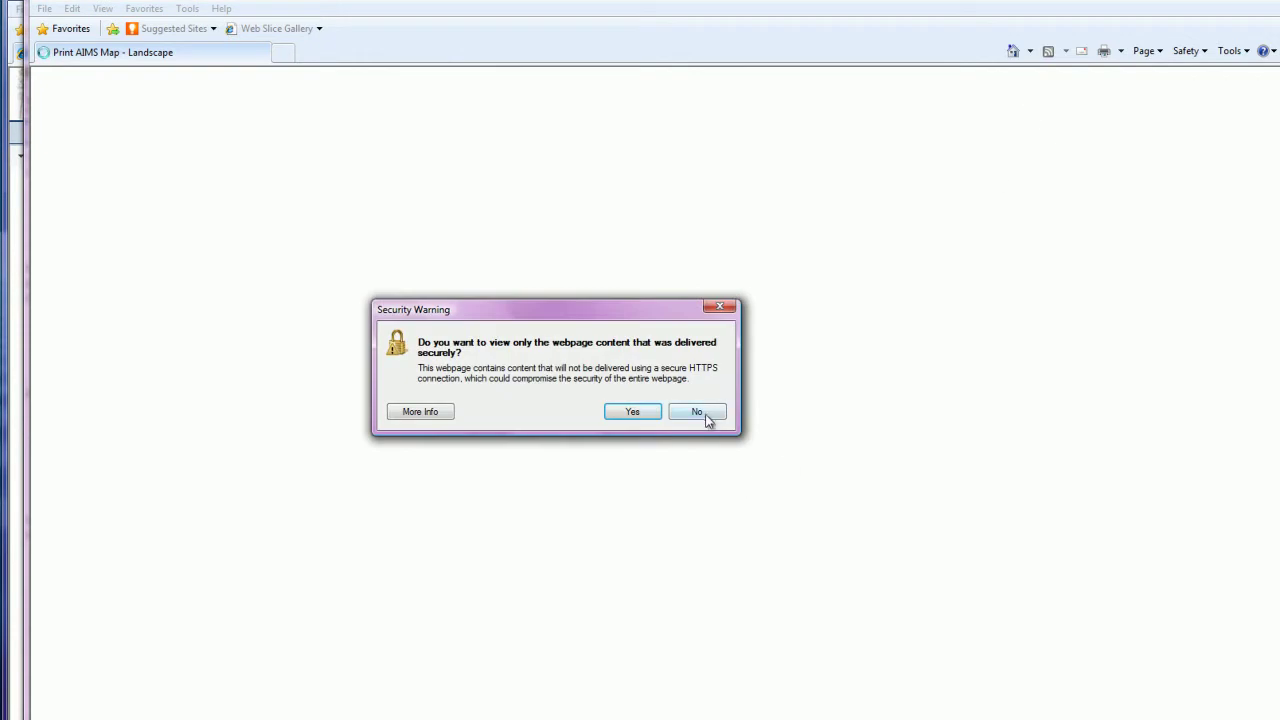
click(700, 414)
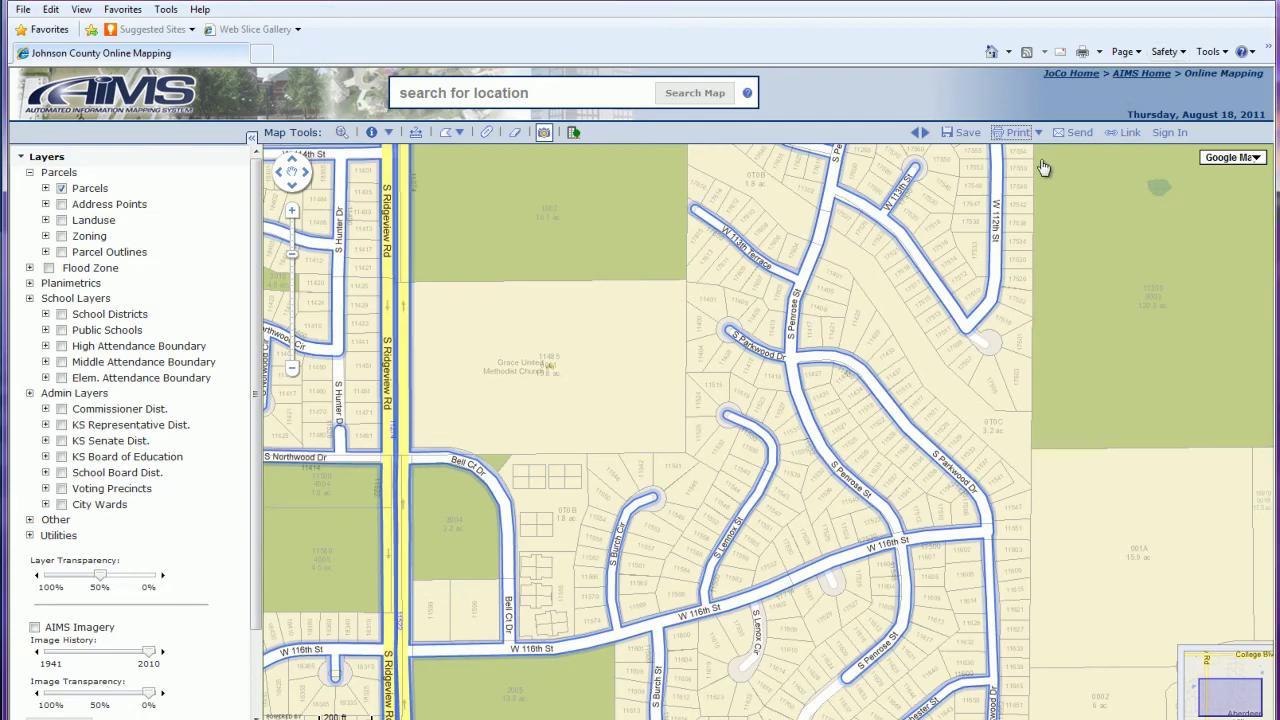
click(1039, 135)
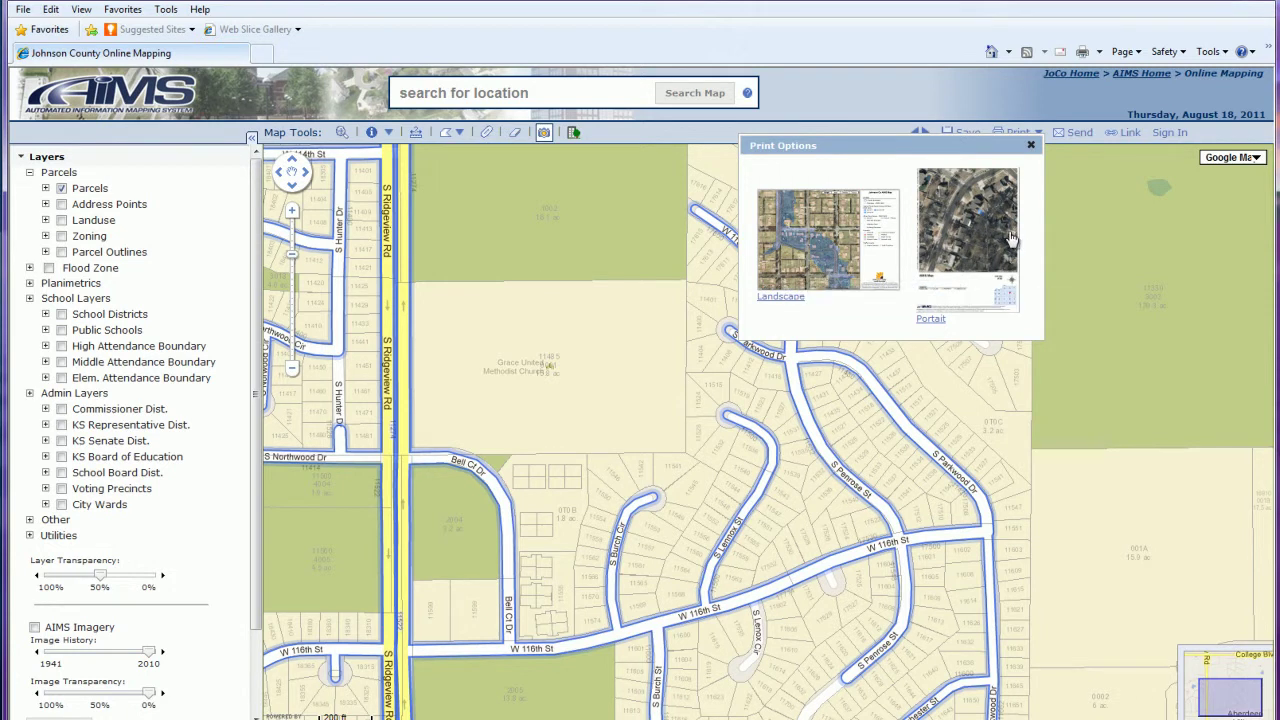
click(968, 250)
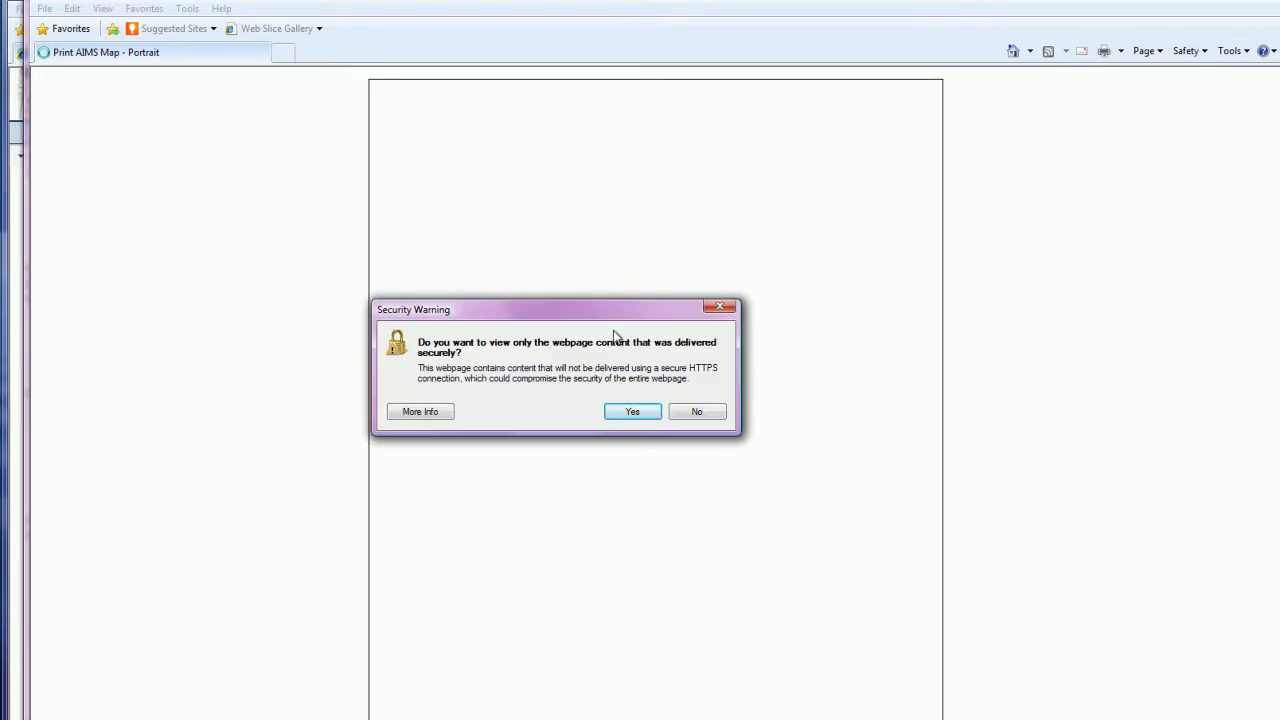
Load the portrait print page and pan its map northwest to show Ridgeview Rd up to College Blvd.
click(698, 414)
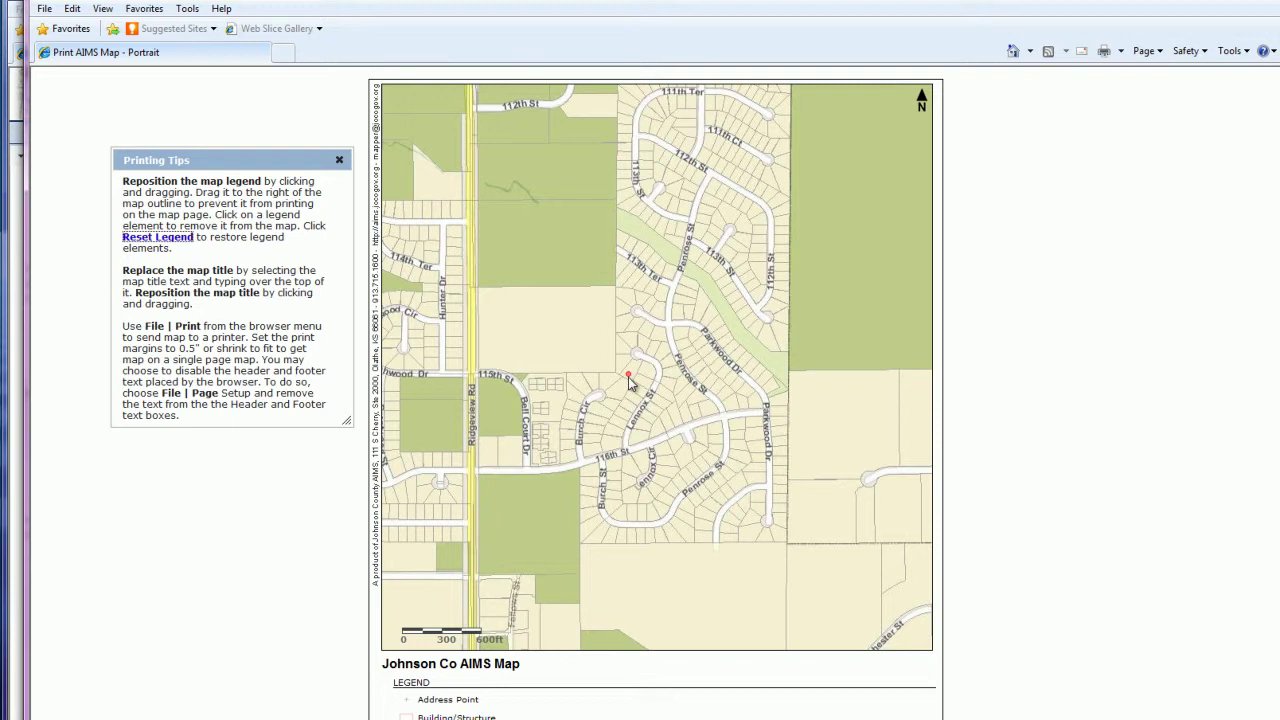
drag(605, 245, 703, 362)
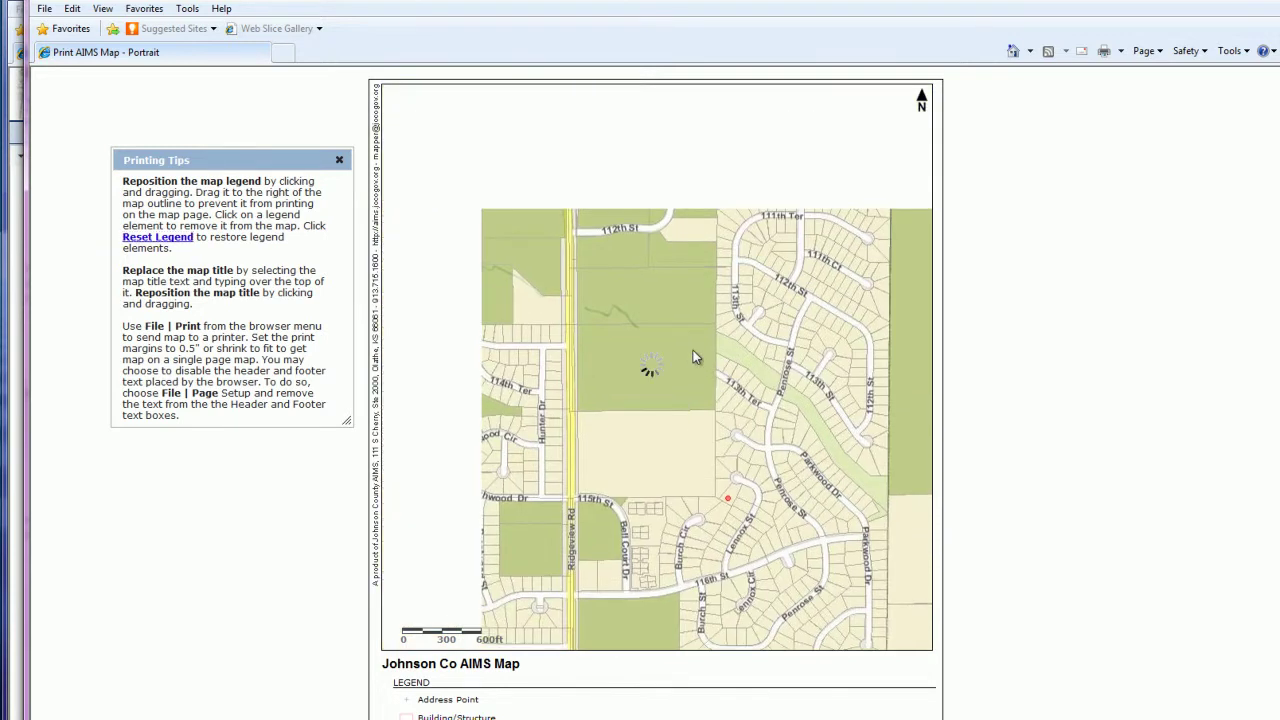
drag(508, 290, 696, 312)
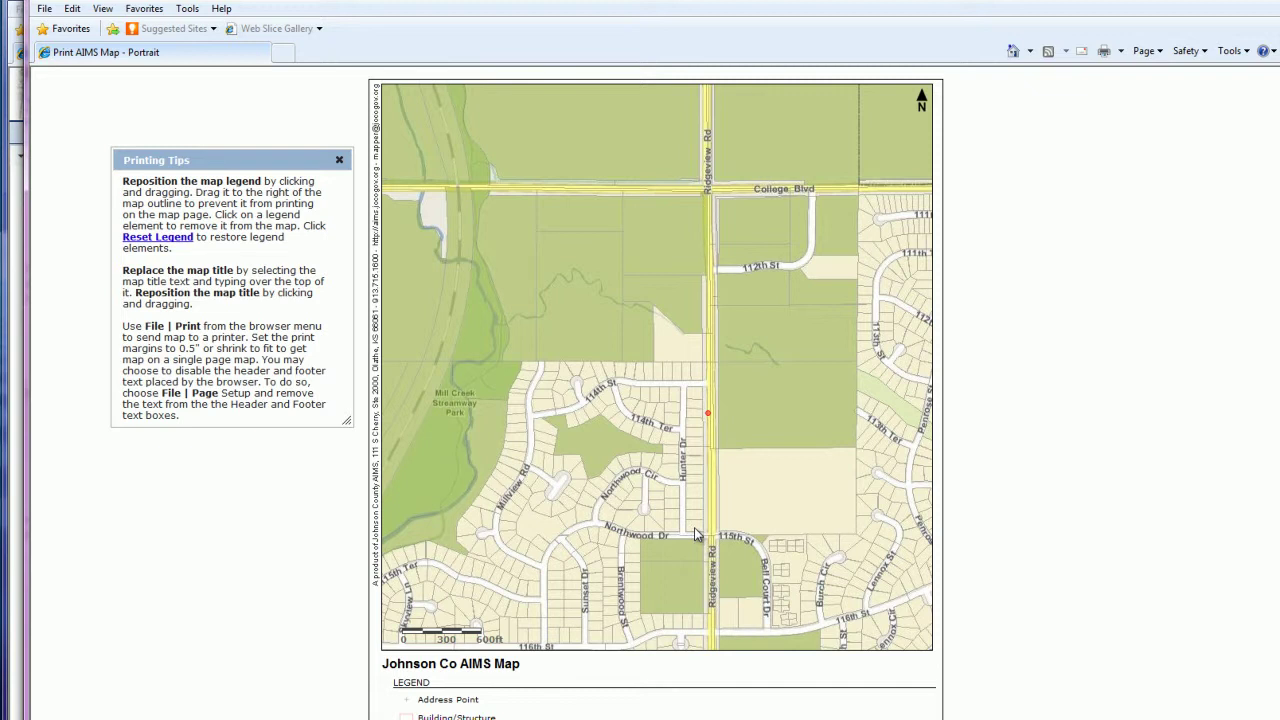
Remove the Building/Structure legend entry, then restore all legend entries.
scroll(583, 677, down, 3)
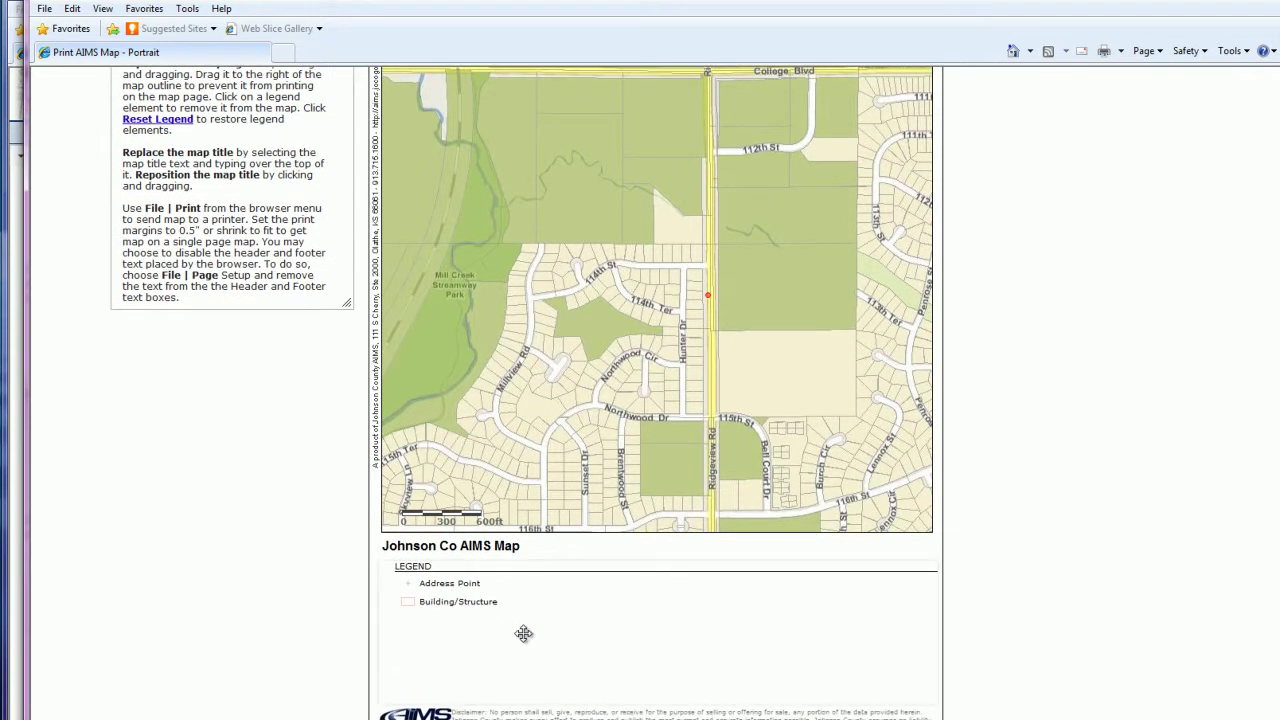
click(428, 604)
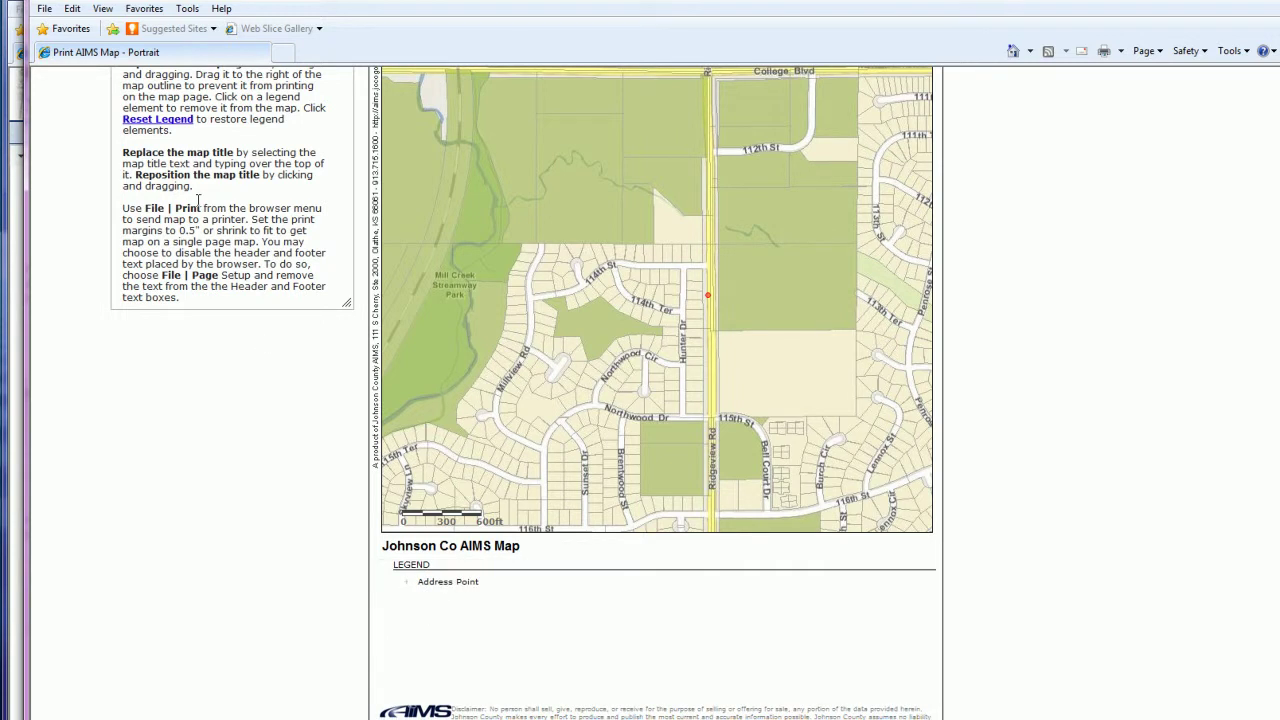
click(179, 121)
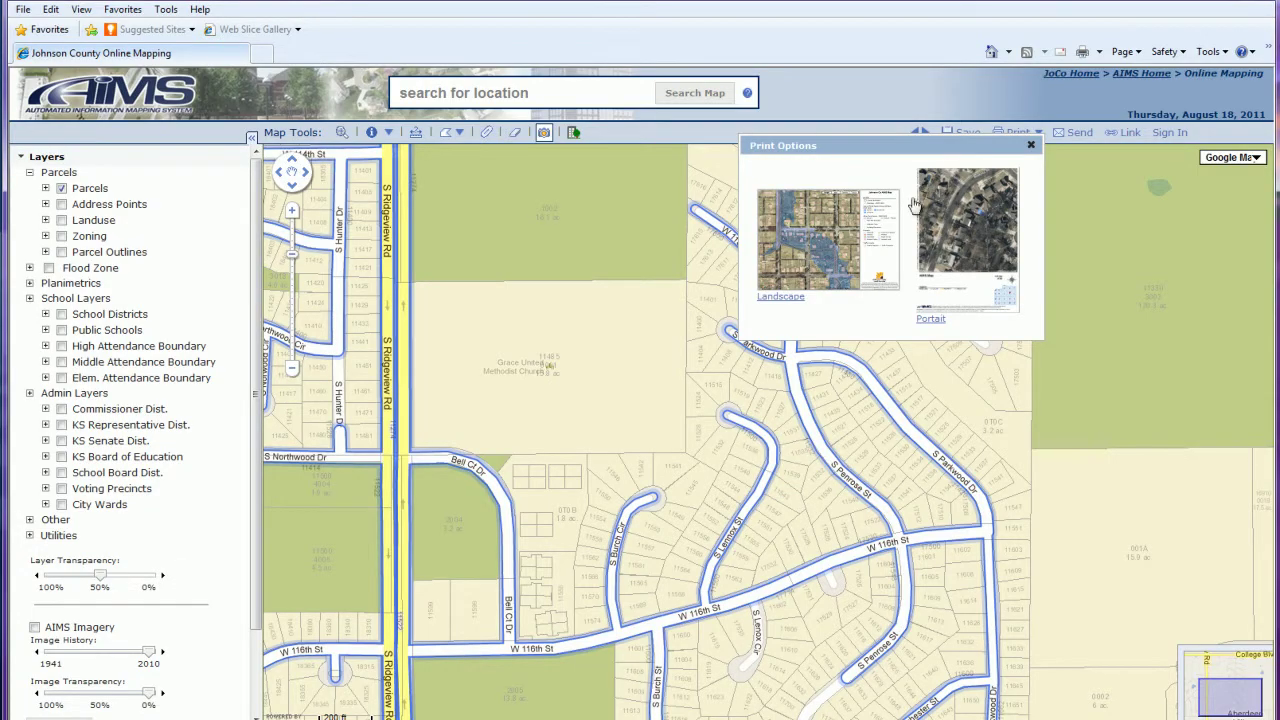
Close print options, cancel the email-link form, and review the map's URL and iframe embed code.
click(1032, 148)
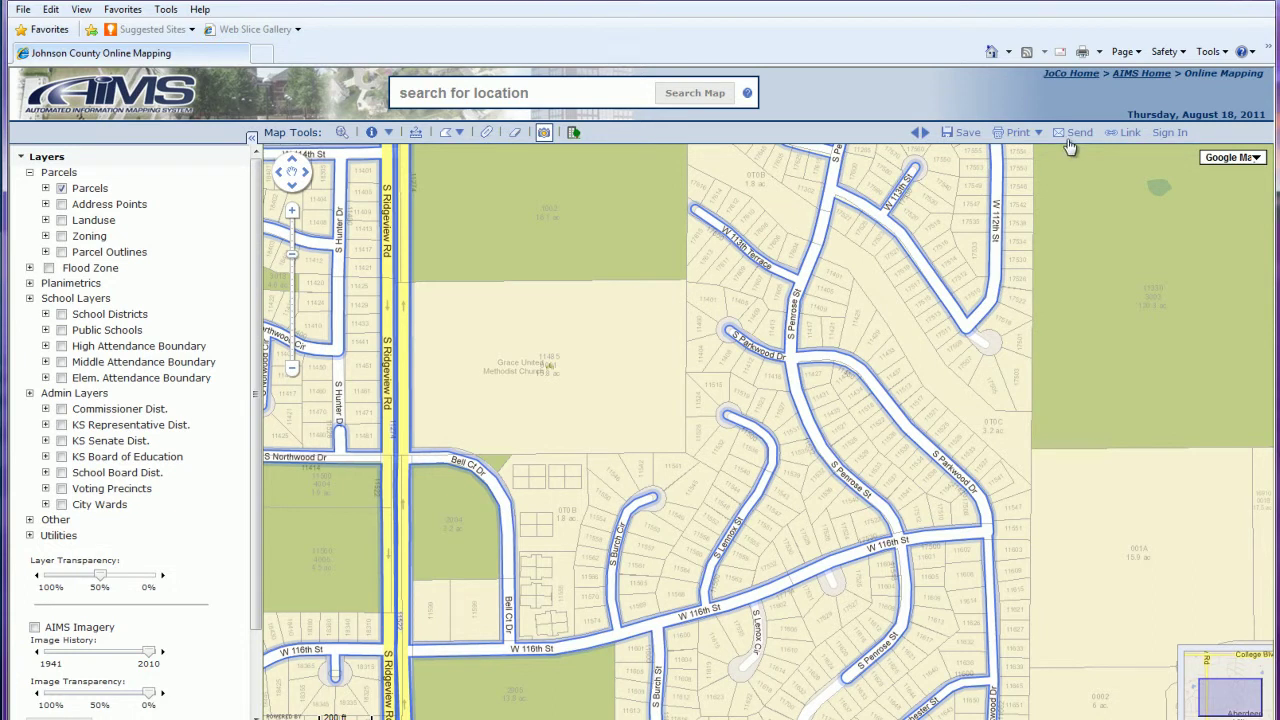
click(1074, 138)
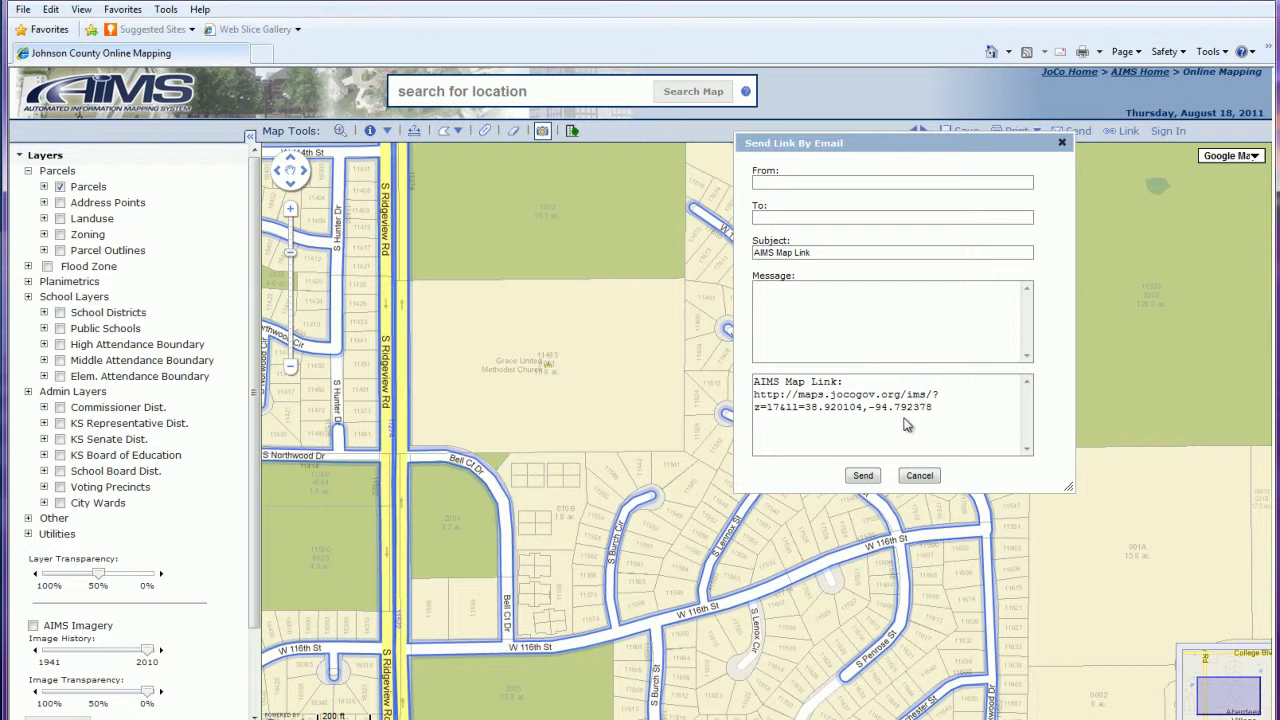
click(919, 476)
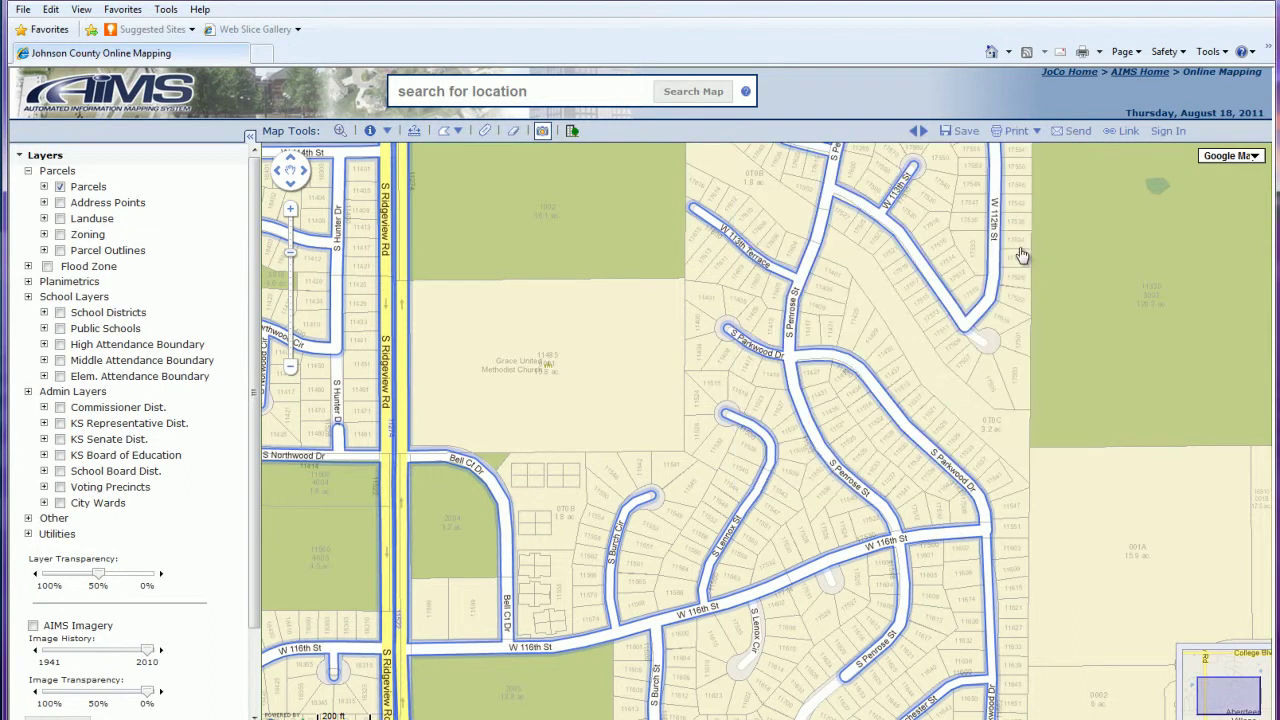
click(1126, 131)
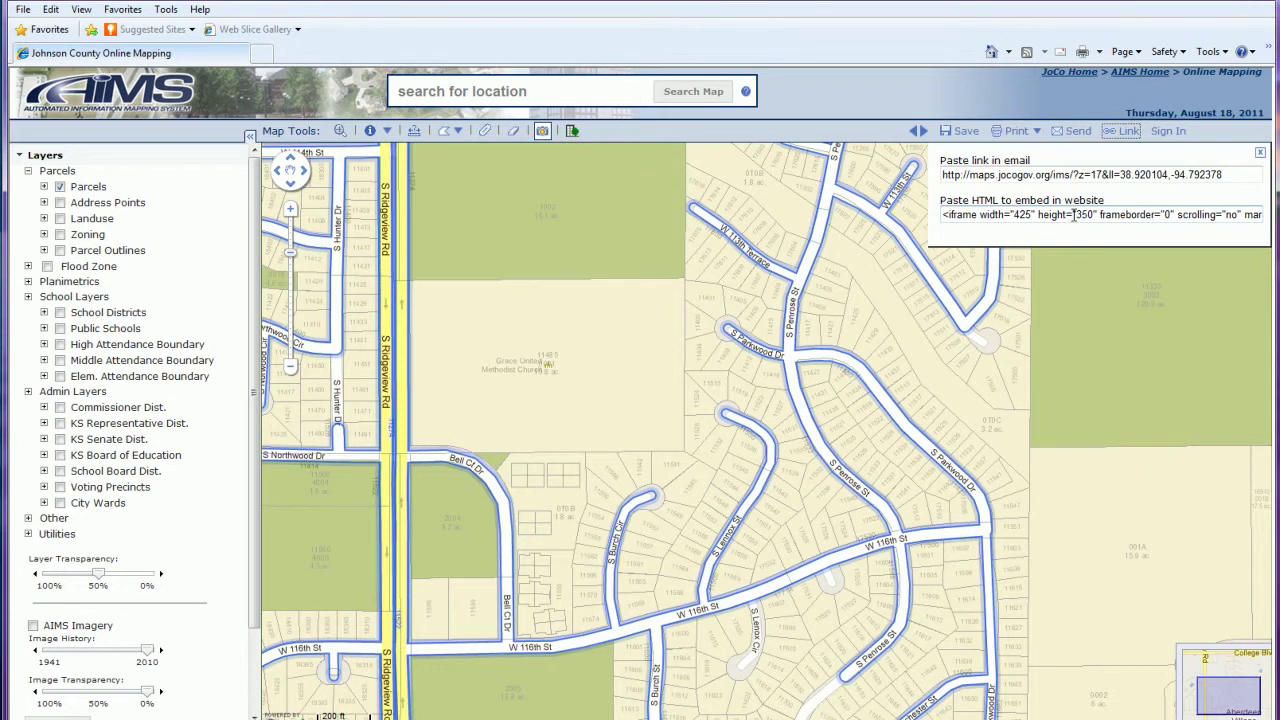
click(1260, 152)
Sign in to the myAIMS account with the account username and password.
click(1168, 132)
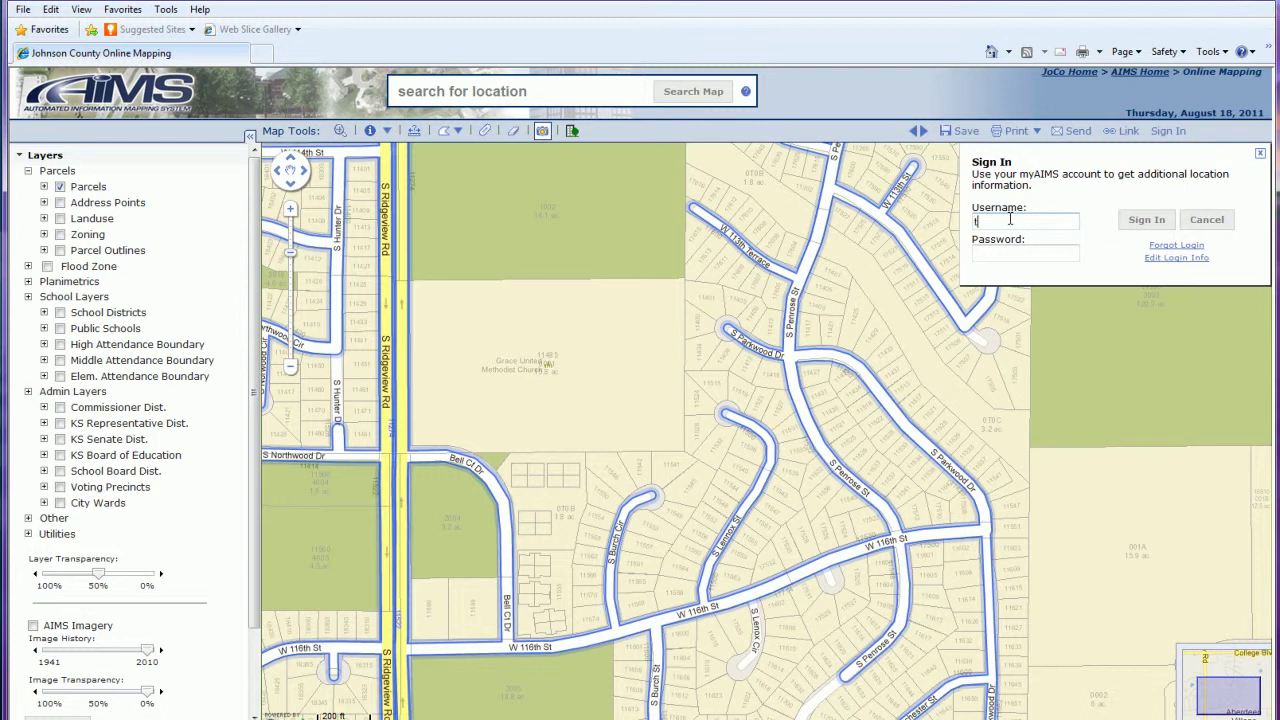
key(Tab)
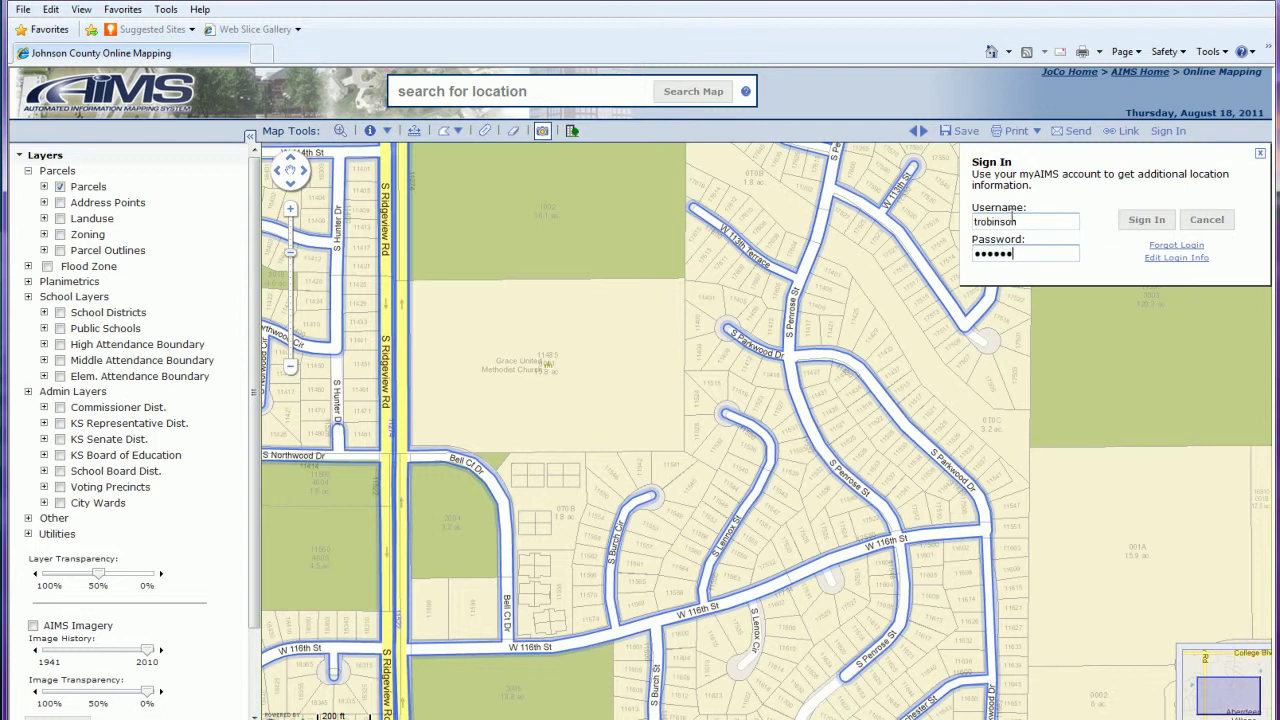
click(1148, 222)
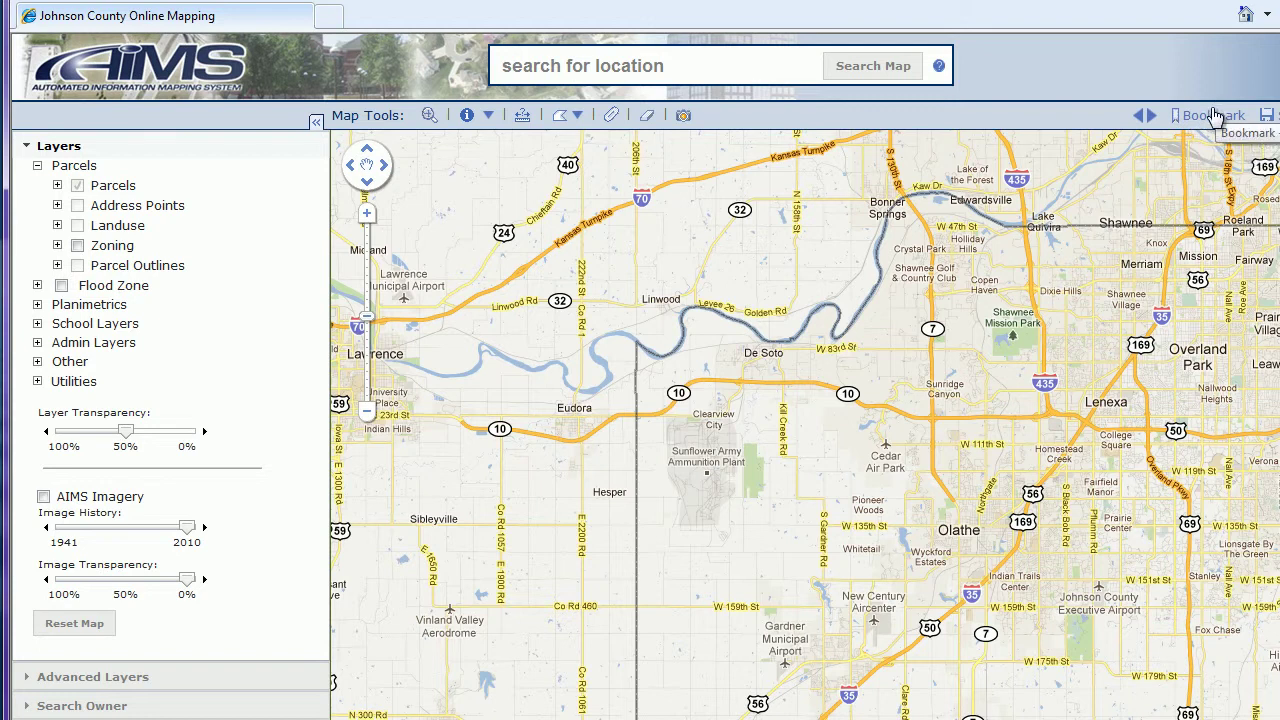
Box-zoom to the Briarwood parcels near Olathe and save the view as bookmark 'training'.
click(430, 116)
drag(1026, 500, 1162, 668)
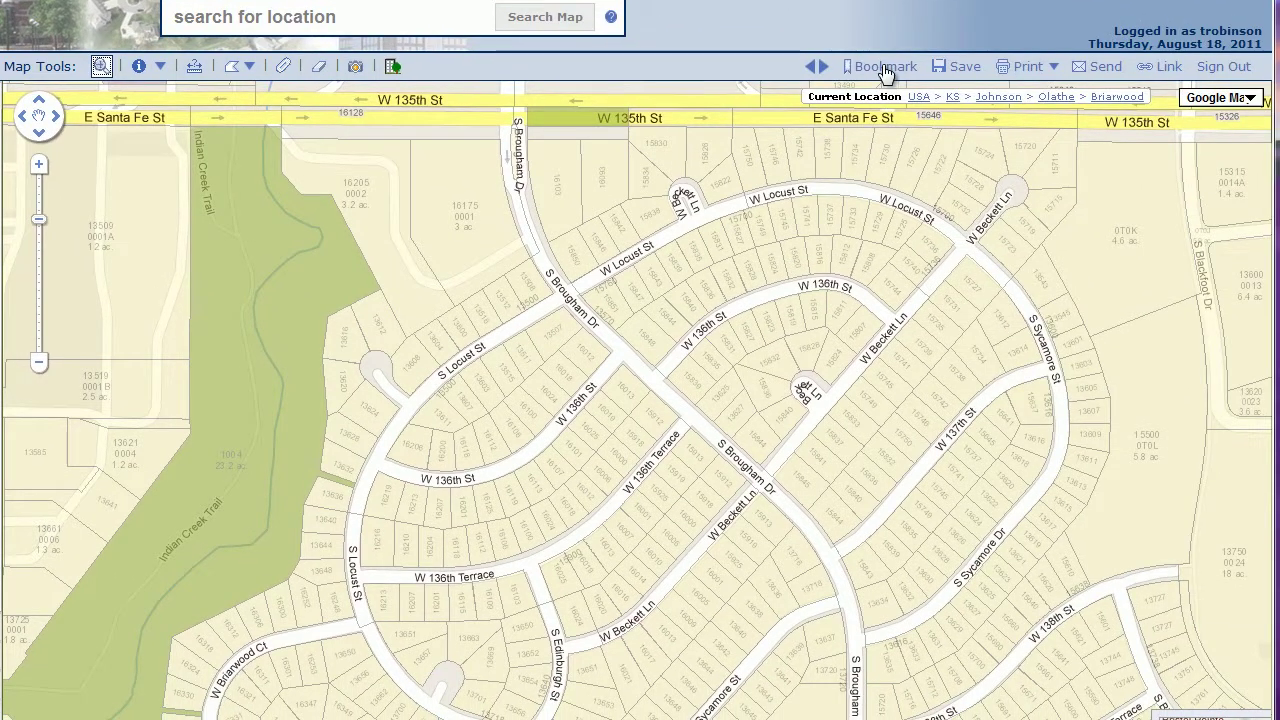
click(1214, 118)
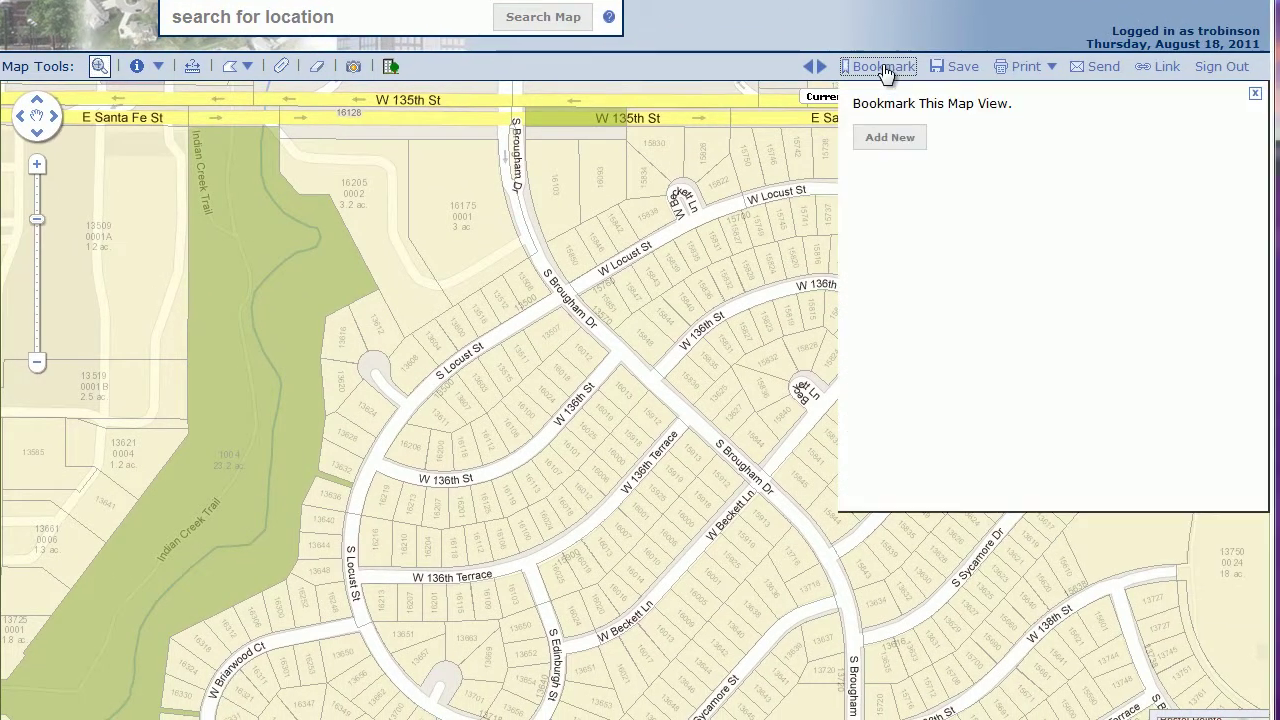
click(889, 142)
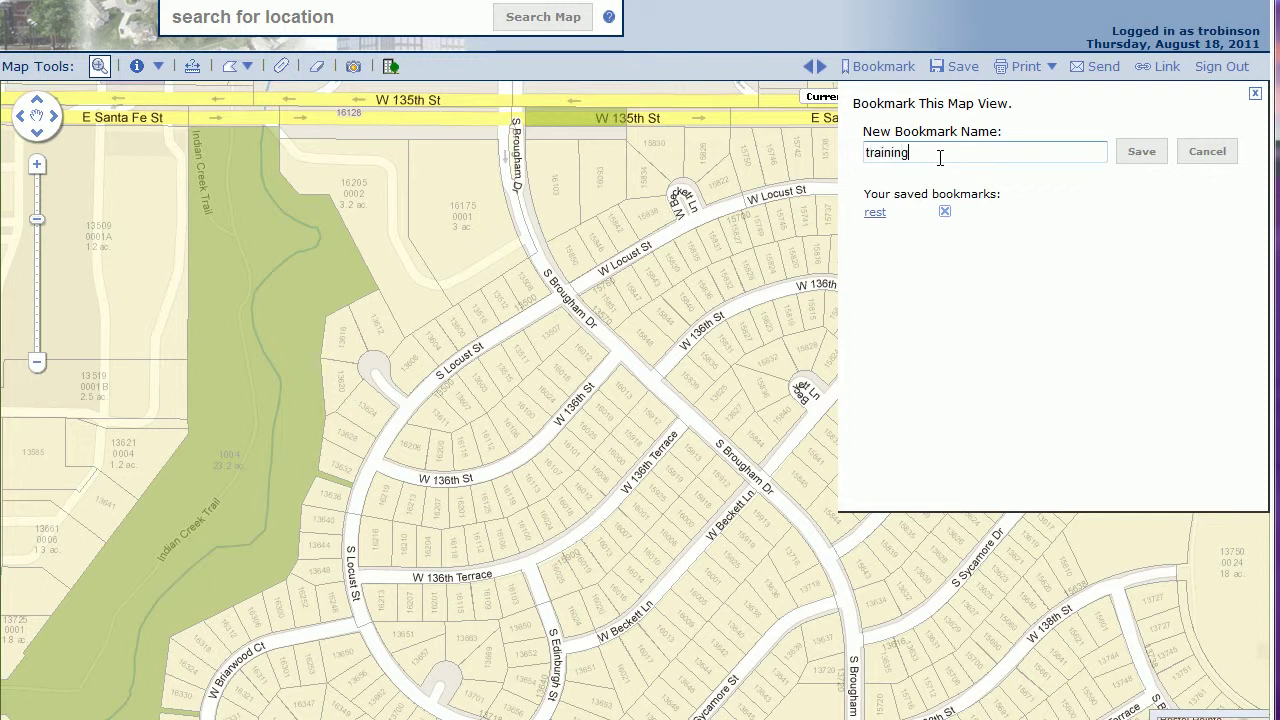
click(1136, 155)
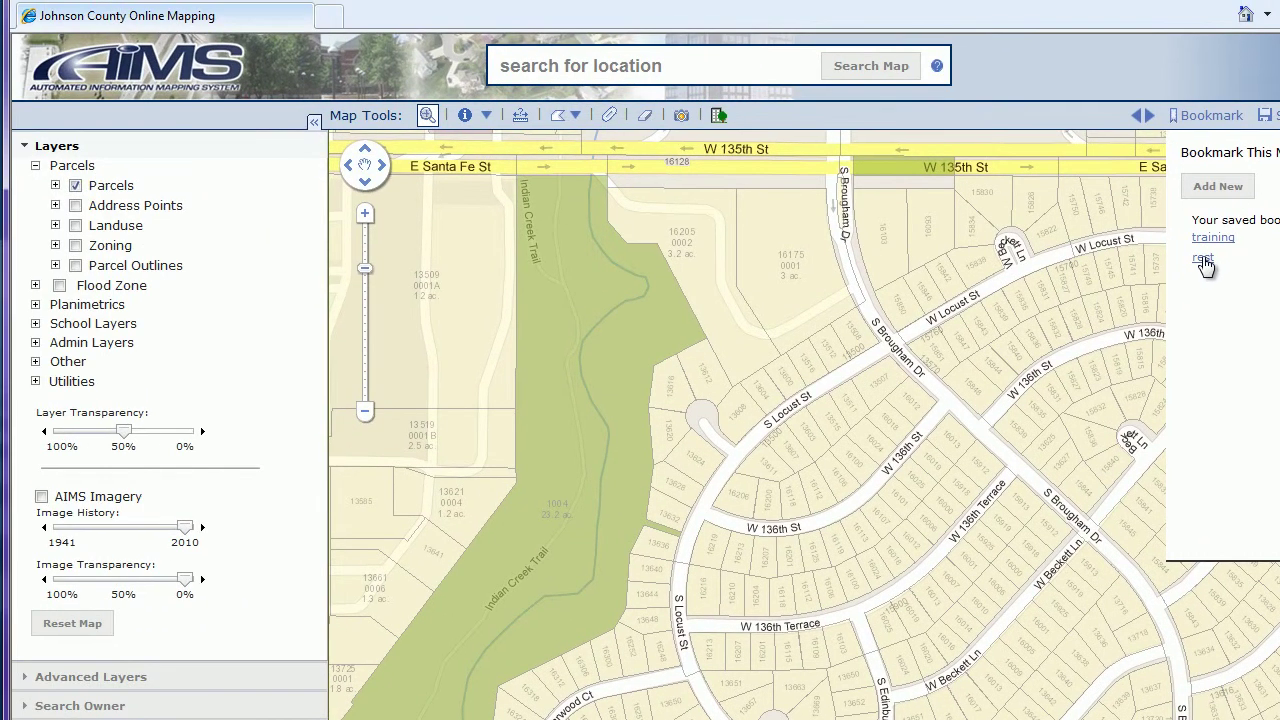
Test the bookmarks by jumping to 'rest' and back to 'training'.
click(1203, 258)
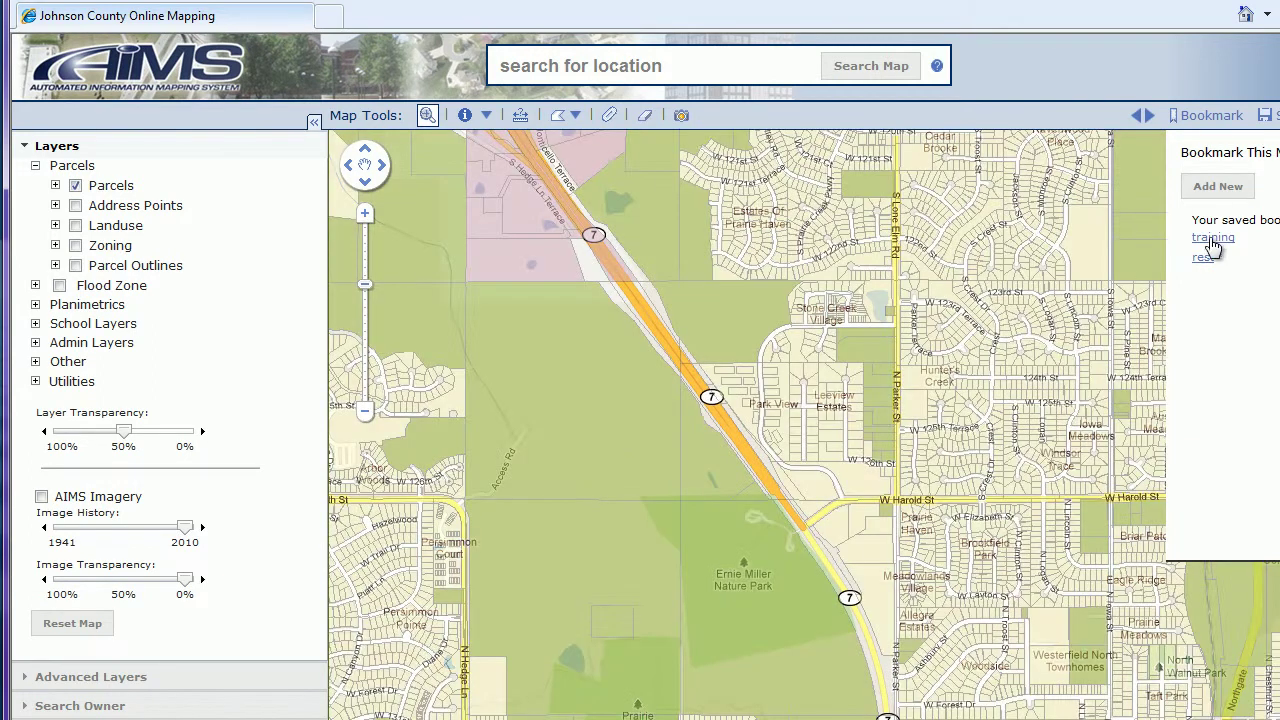
click(1213, 240)
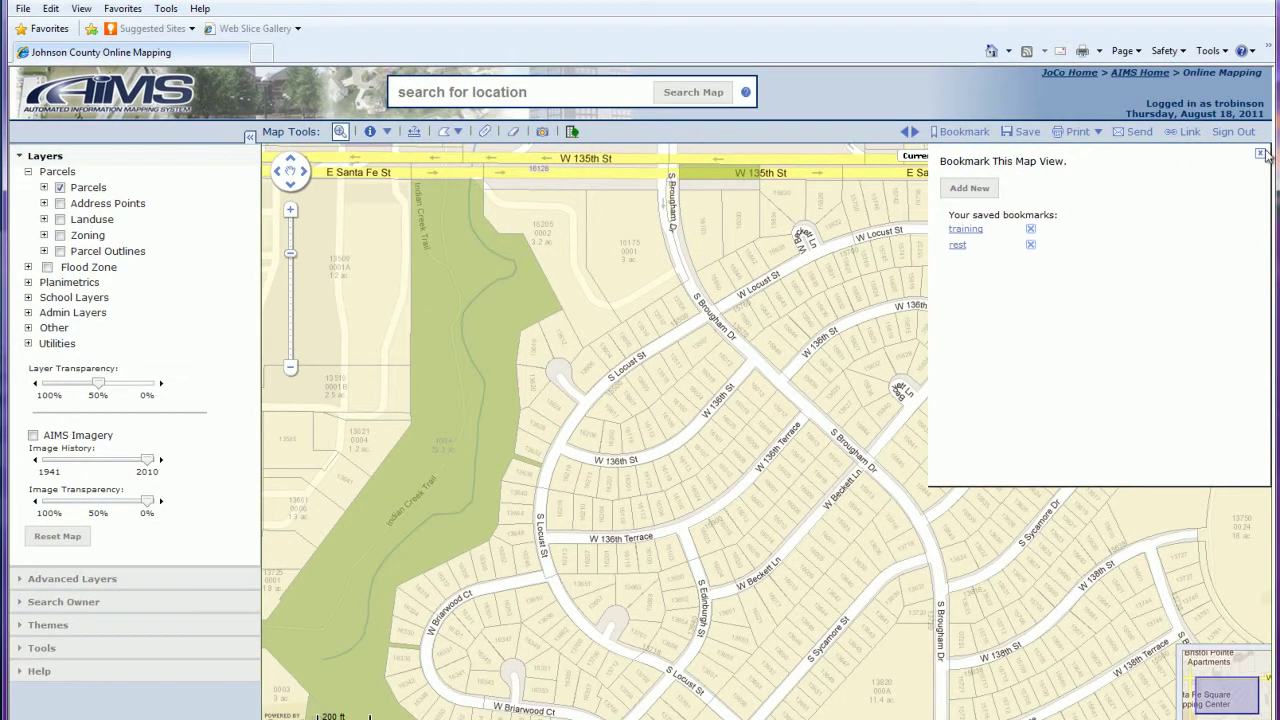
click(1262, 155)
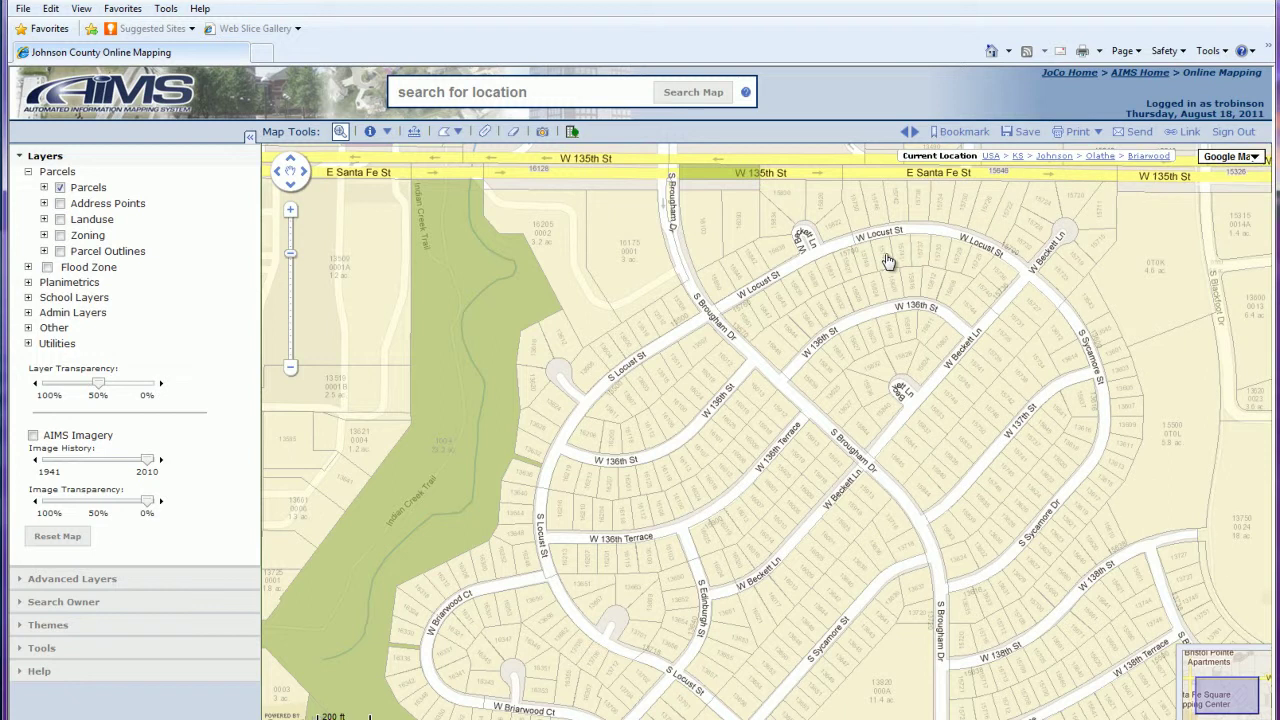